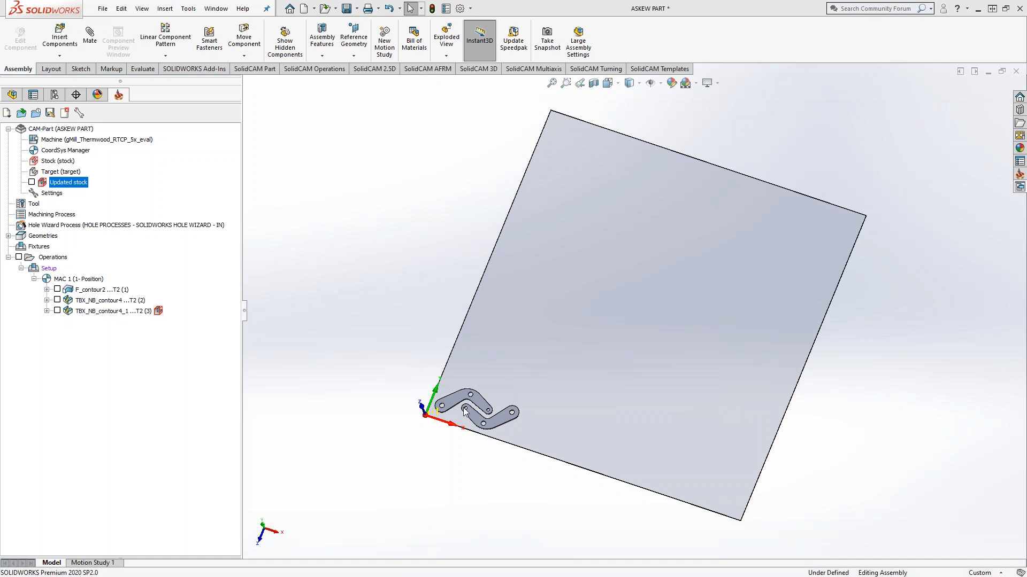
# Step: Review the settings that define the CAM-Part's stock, including its 3D model selection, and accept them
pyautogui.scroll(3, 508, 412)
pyautogui.moveTo(488, 396)
pyautogui.mouseDown(button='middle')
pyautogui.moveTo(487, 362)
pyautogui.moveTo(466, 370)
pyautogui.moveTo(488, 394)
pyautogui.mouseUp(button='middle')
pyautogui.scroll(-3, 489, 392)
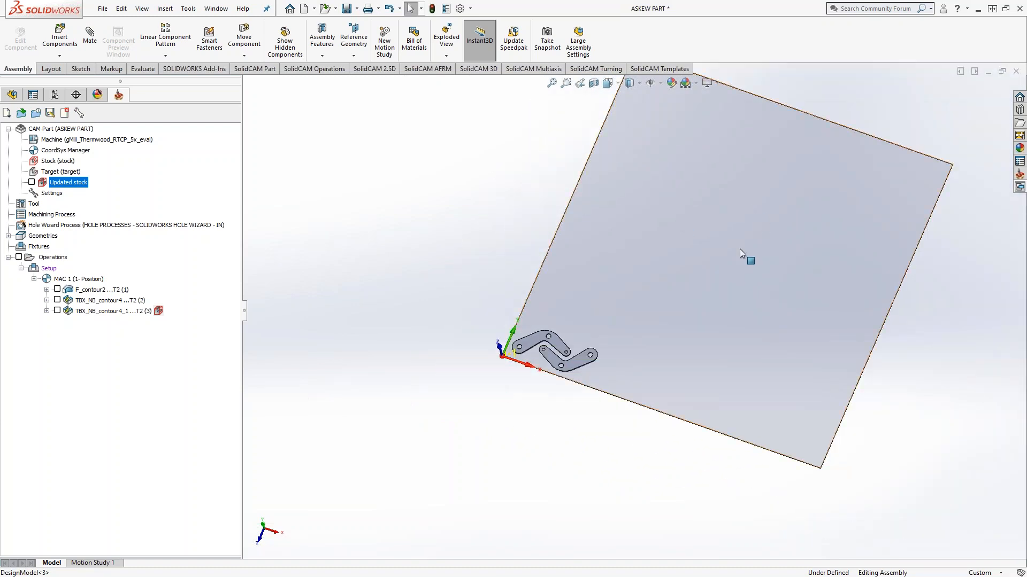
pyautogui.moveTo(727, 267); pyautogui.dragTo(695, 160, button='middle')
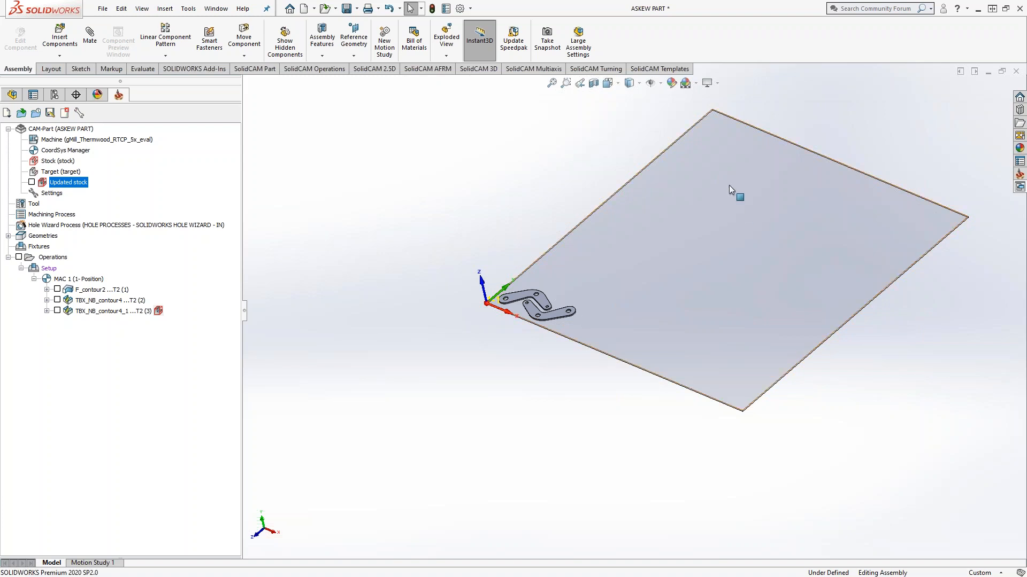
pyautogui.doubleClick(46, 161)
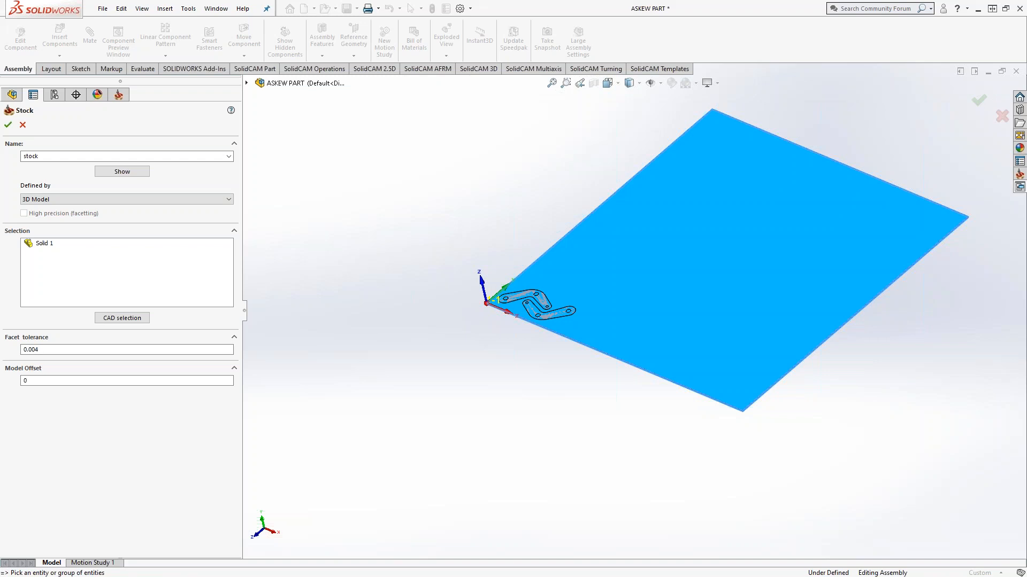
pyautogui.click(8, 124)
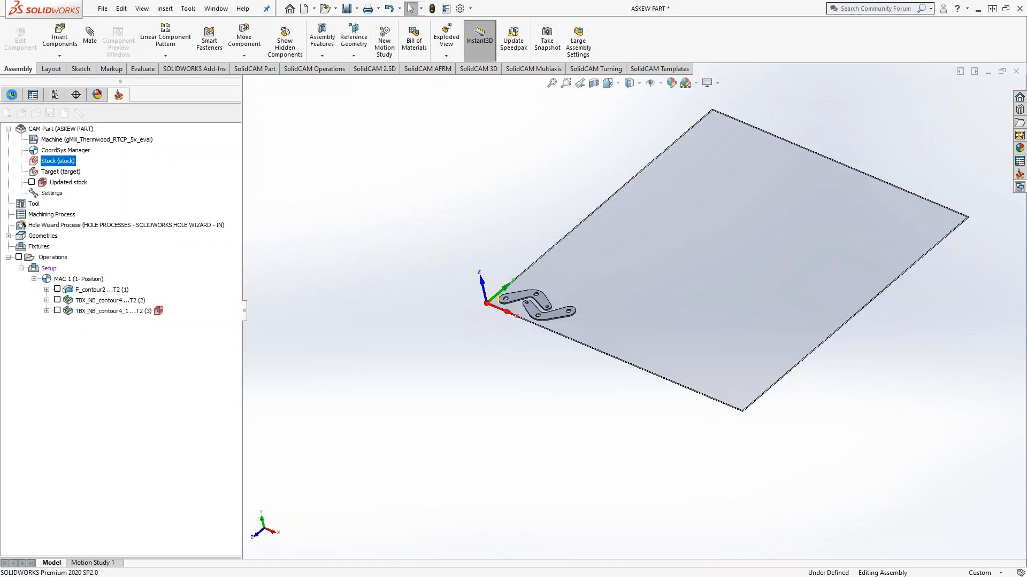
# Step: Locate the Stock component among the assembly's components and return to the CAM-Part's operations
pyautogui.click(13, 94)
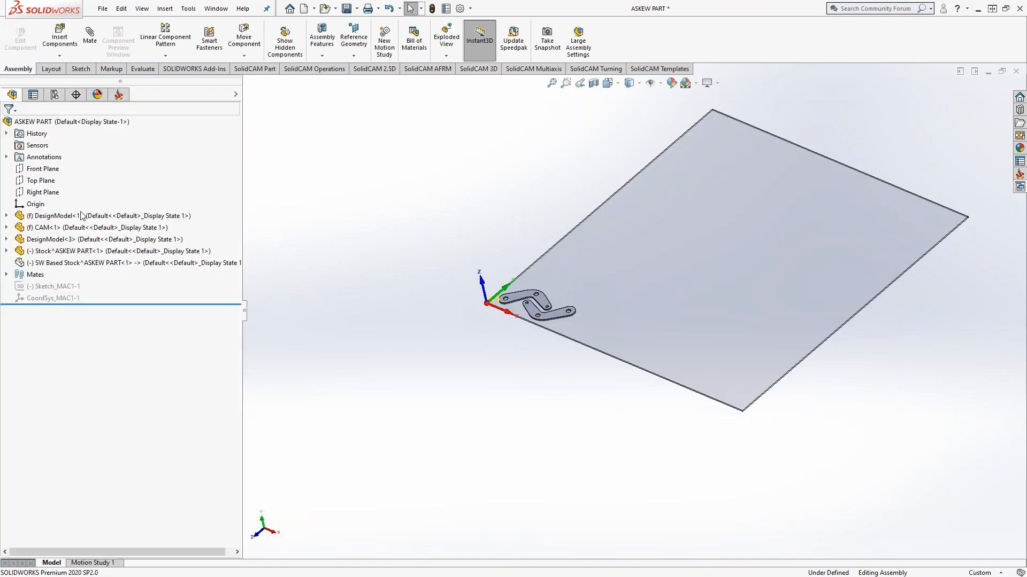
pyautogui.click(51, 254)
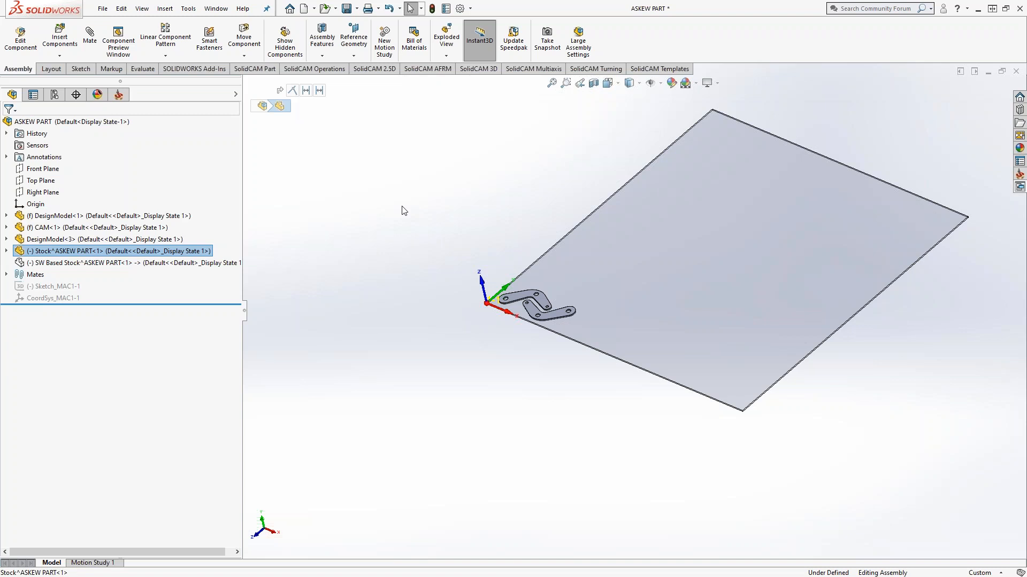
pyautogui.click(119, 94)
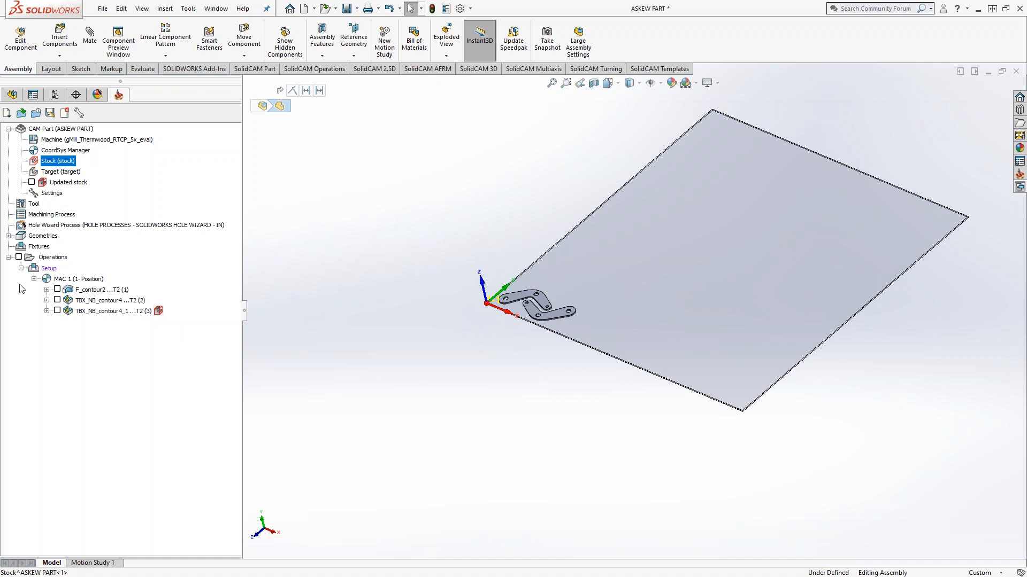
pyautogui.click(418, 219)
pyautogui.moveTo(430, 225); pyautogui.dragTo(428, 258, button='middle')
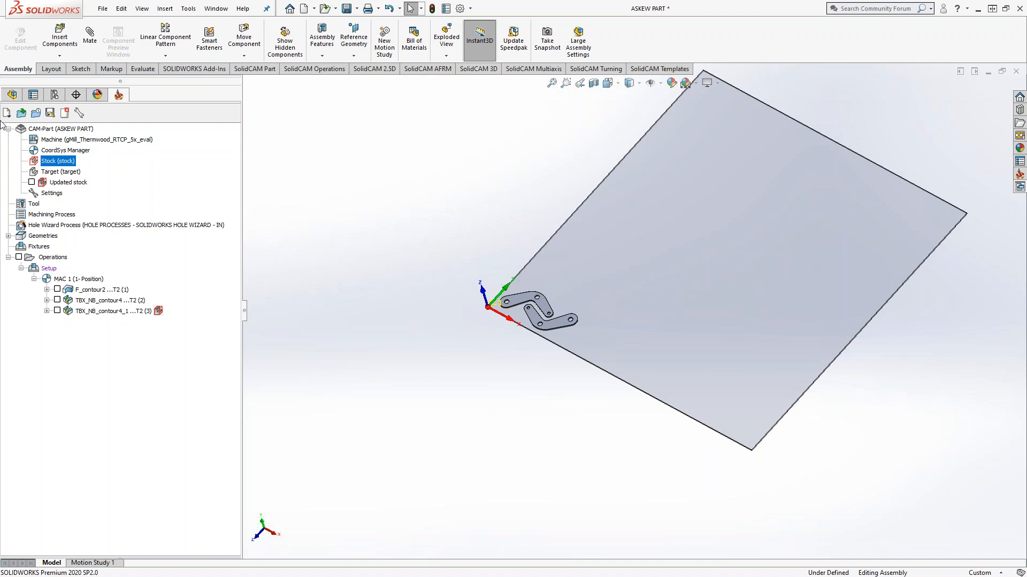
# Step: Show the SW Based Stock component in the assembly
pyautogui.click(12, 94)
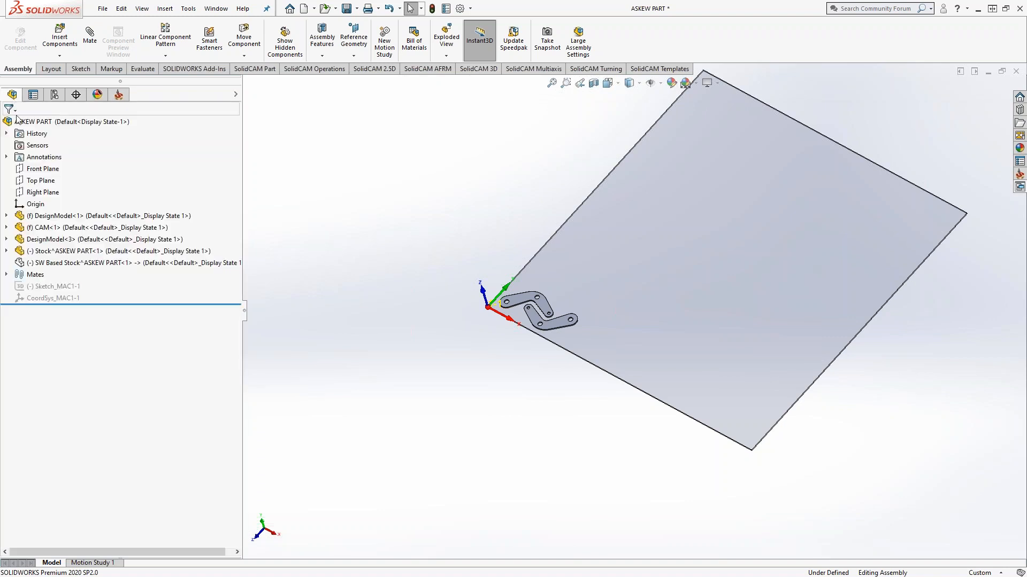
pyautogui.rightClick(66, 264)
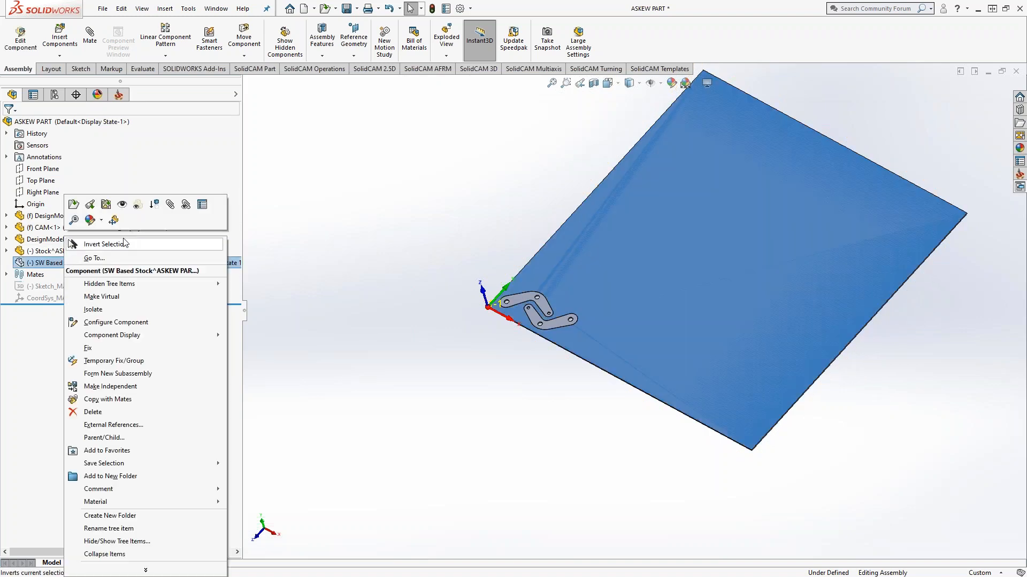
pyautogui.press('Escape')
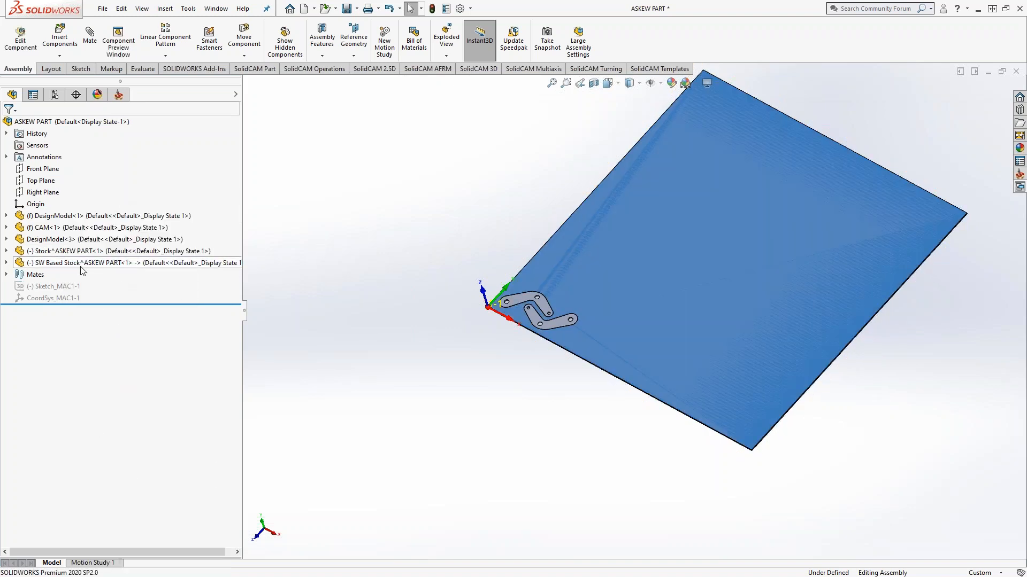
# Step: Open the SW Based Stock part on its own, examine its two arm-shaped cutouts and close it
pyautogui.rightClick(80, 265)
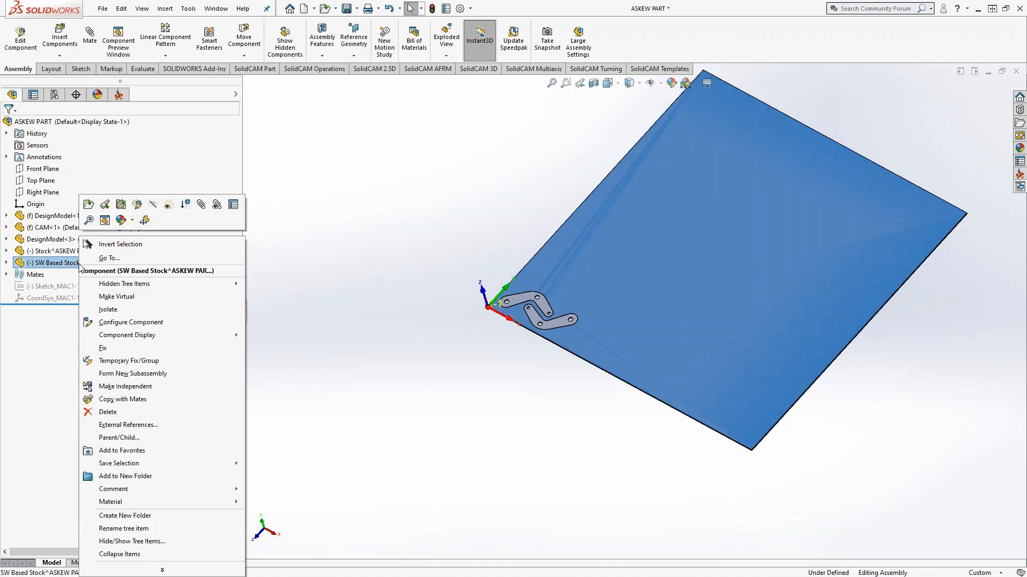
pyautogui.click(89, 205)
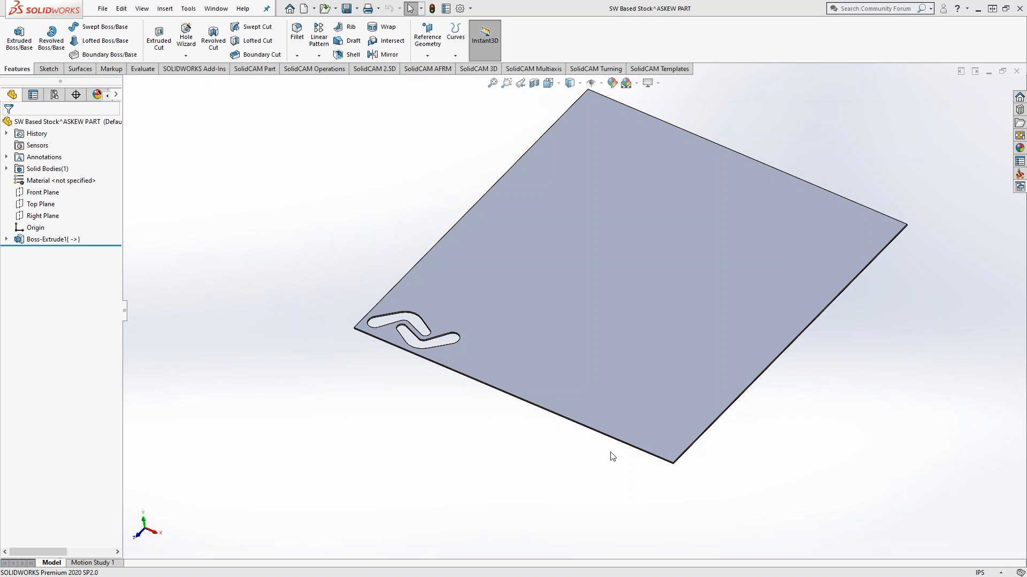
pyautogui.moveTo(443, 368); pyautogui.dragTo(417, 332, button='middle')
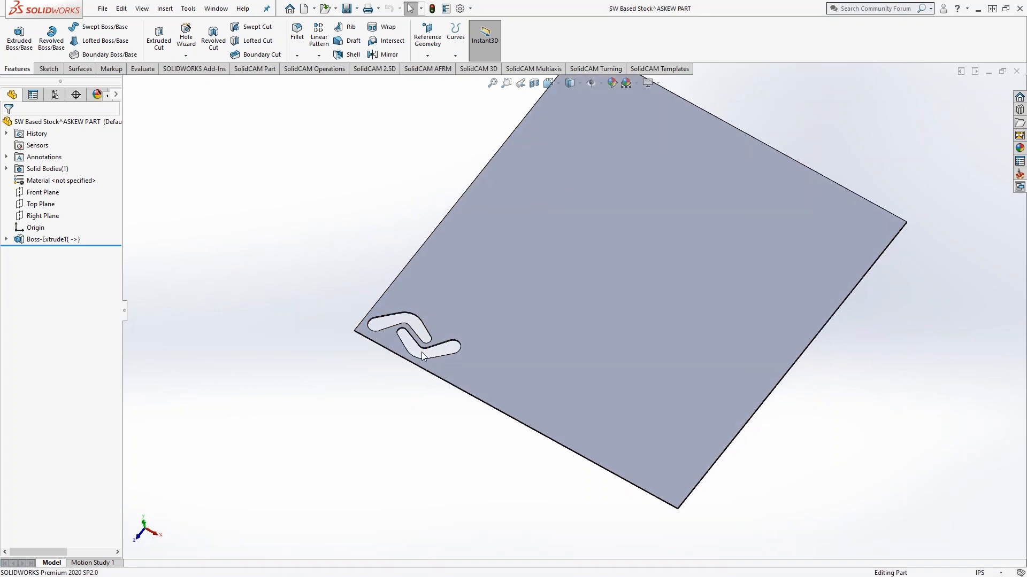
pyautogui.click(1016, 71)
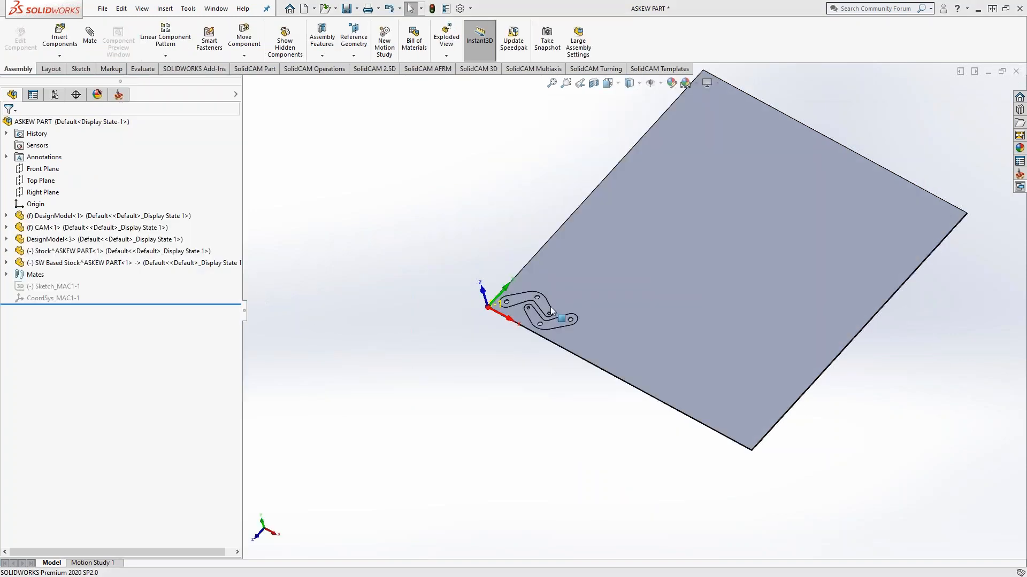
# Step: Edit the SW Based Stock component in the assembly to examine its features, cutouts and the available sketch tools, and exit the edit
pyautogui.scroll(-1, 448, 281)
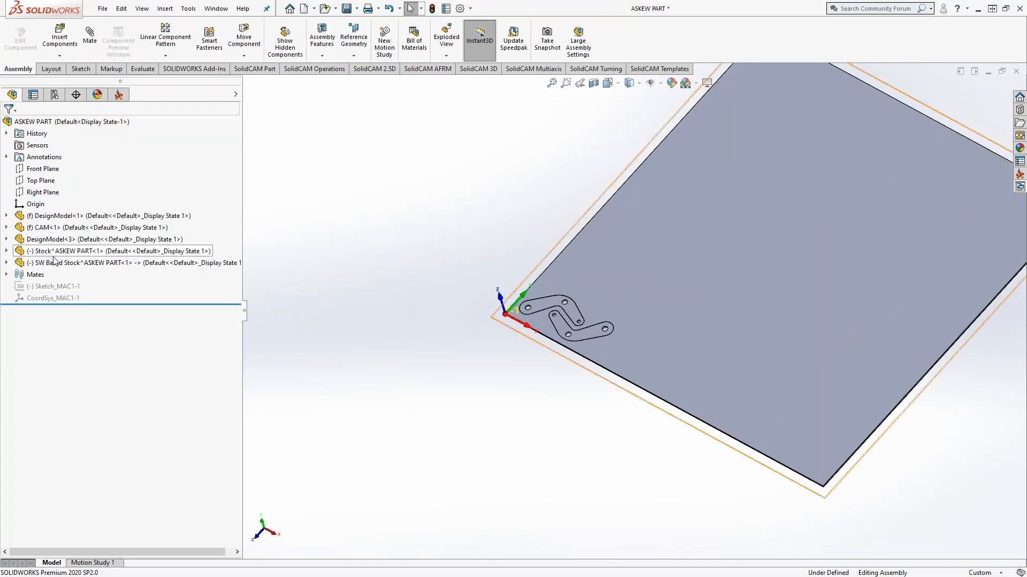
pyautogui.rightClick(69, 264)
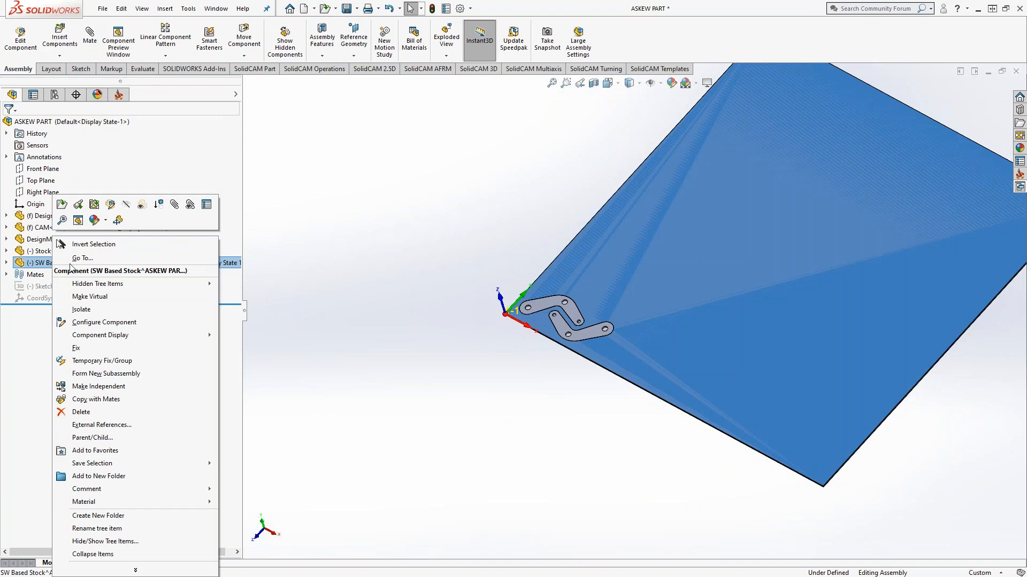
pyautogui.click(110, 205)
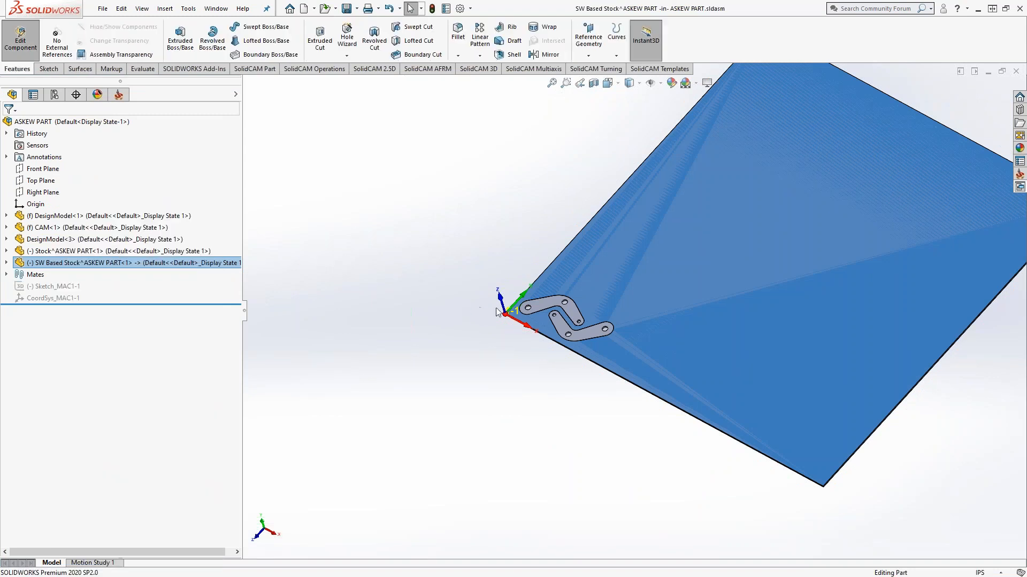
pyautogui.click(6, 262)
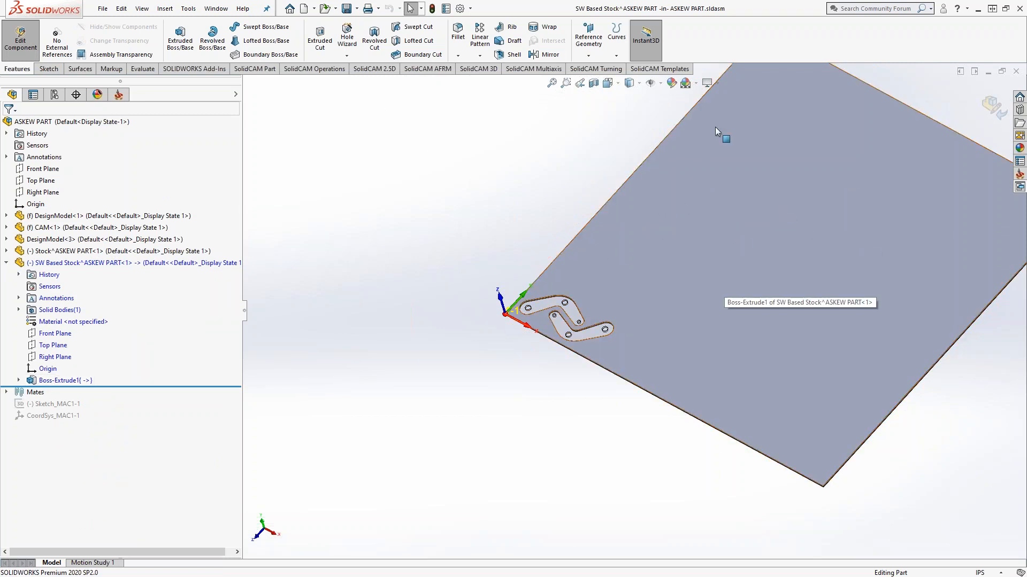
pyautogui.scroll(-4, 598, 341)
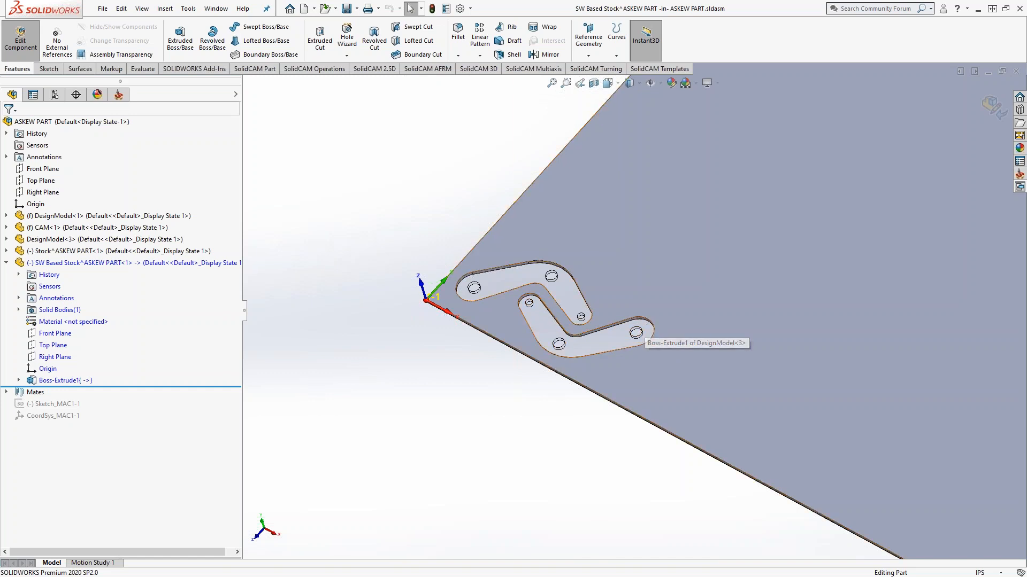
pyautogui.scroll(4, 563, 315)
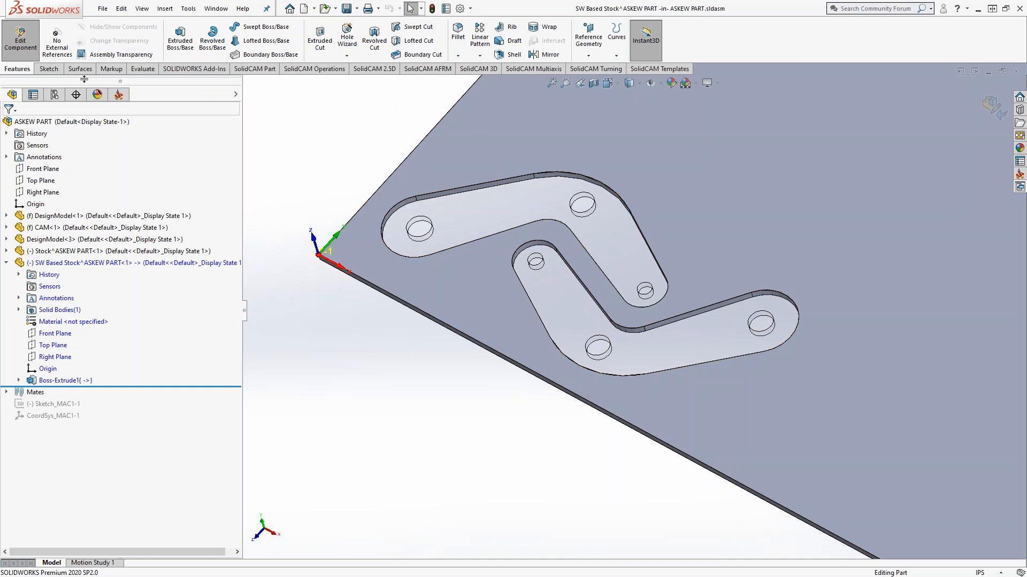
pyautogui.click(49, 69)
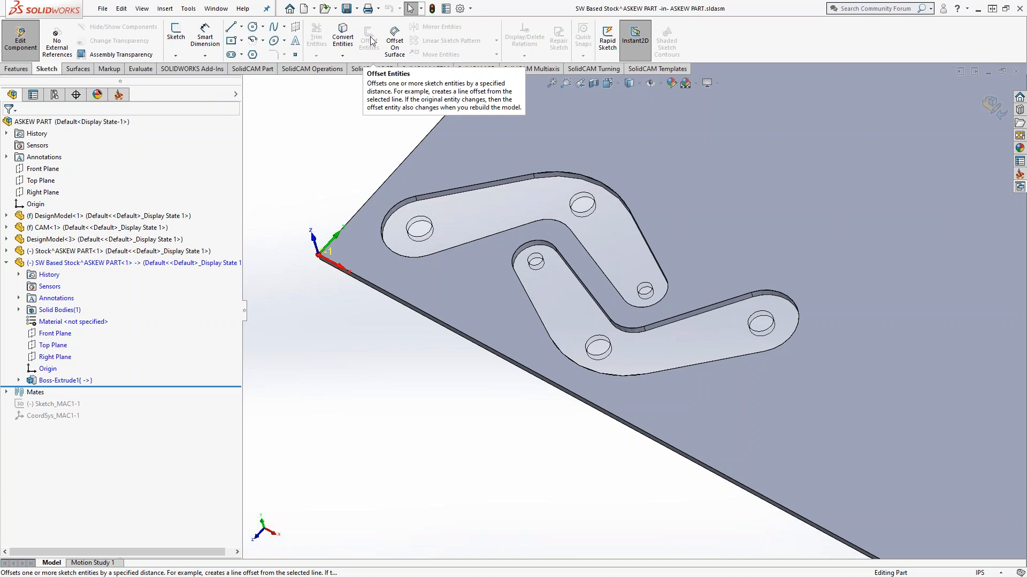
pyautogui.click(20, 40)
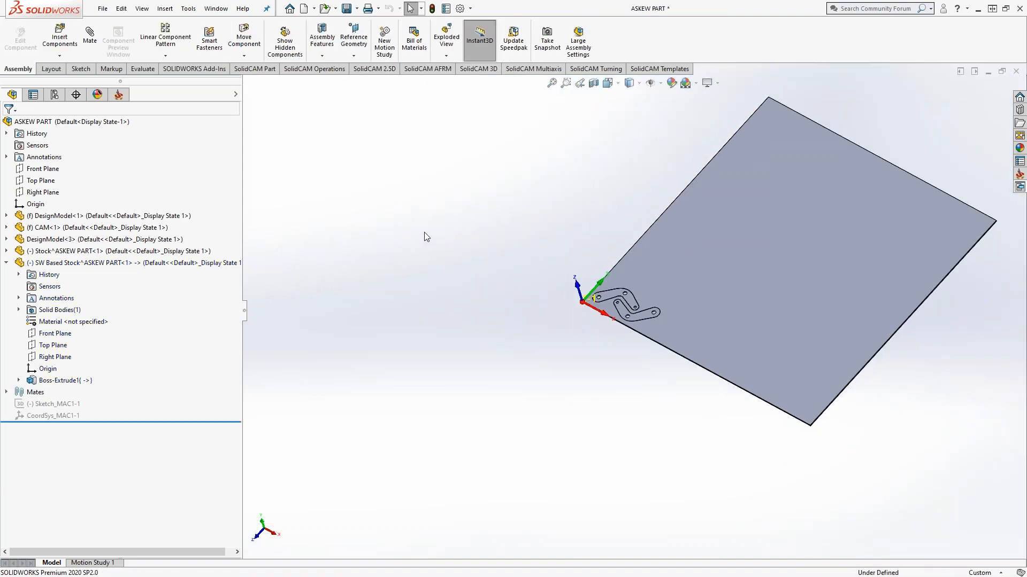
# Step: Reopen the CAM-Part's stock definition, check the available stock definition types, and cancel without changes
pyautogui.click(118, 95)
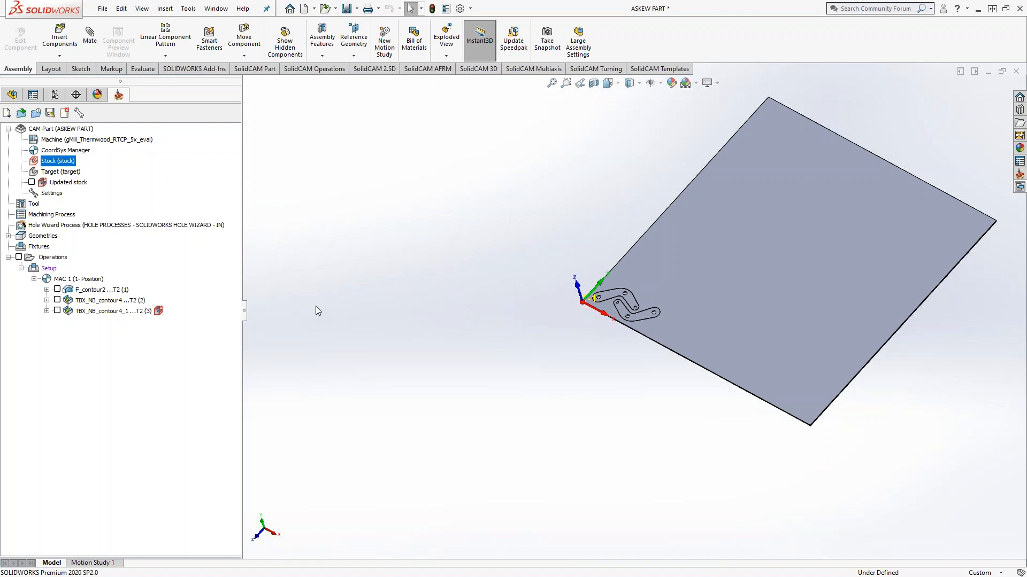
pyautogui.doubleClick(62, 160)
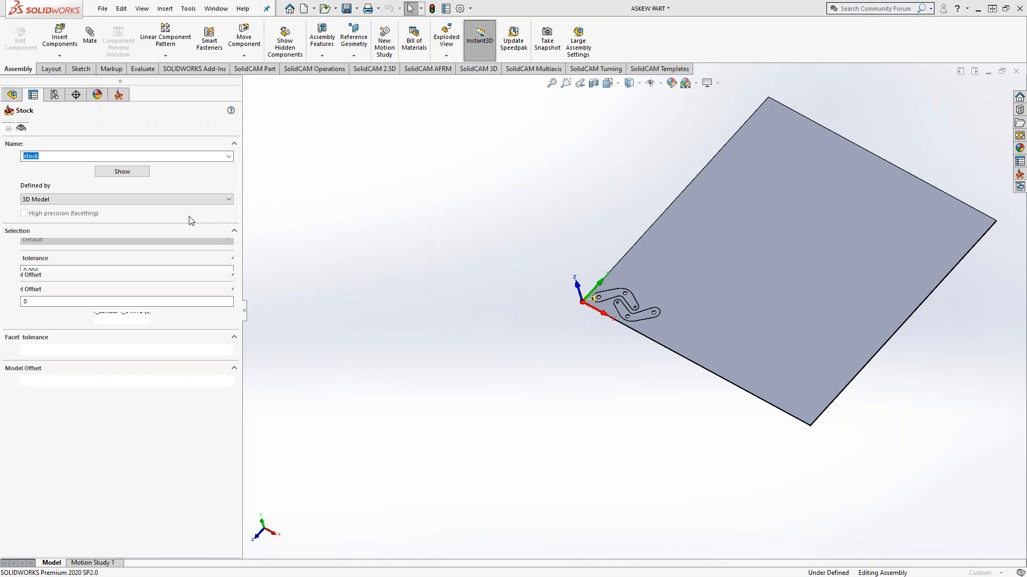
pyautogui.click(137, 199)
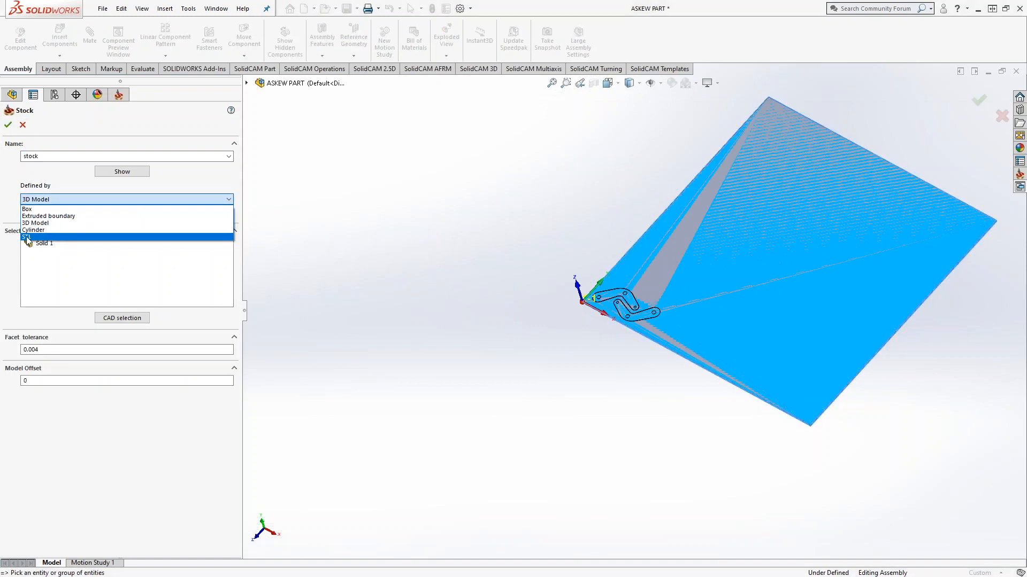
pyautogui.click(353, 265)
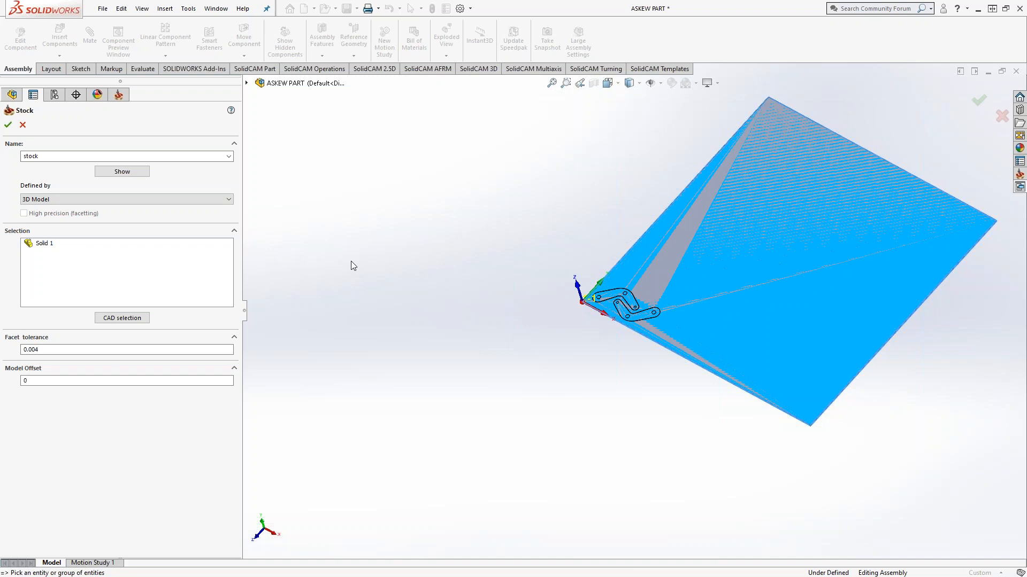
pyautogui.click(22, 125)
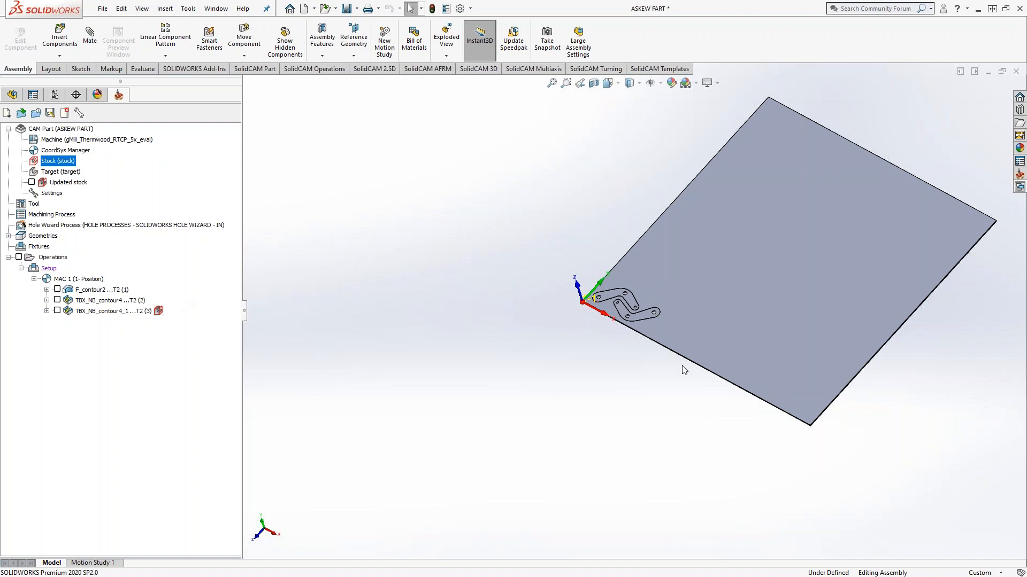
# Step: Display the updated stock on the model and hide the SW Based Stock component
pyautogui.click(33, 182)
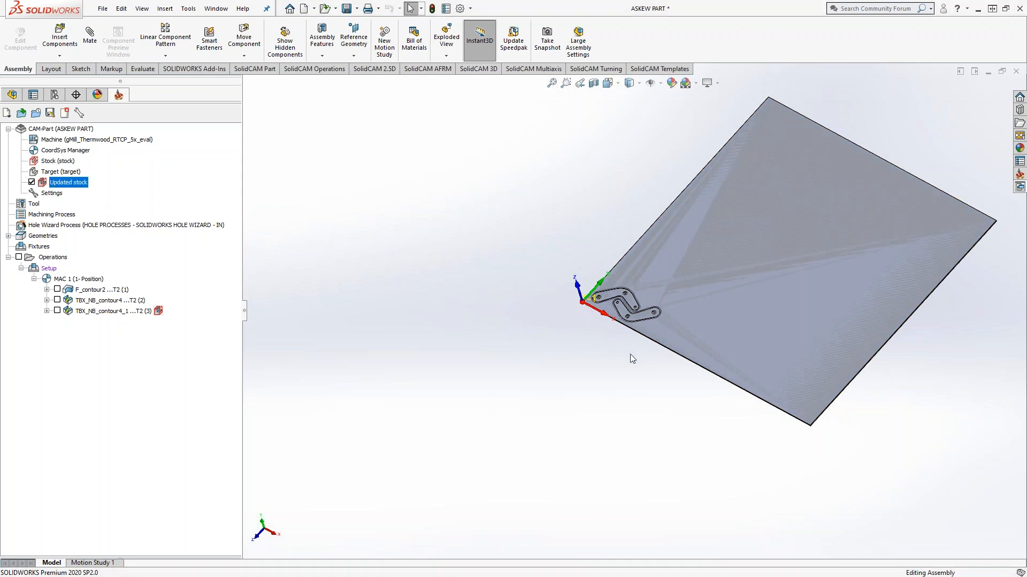
pyautogui.scroll(-5, 637, 319)
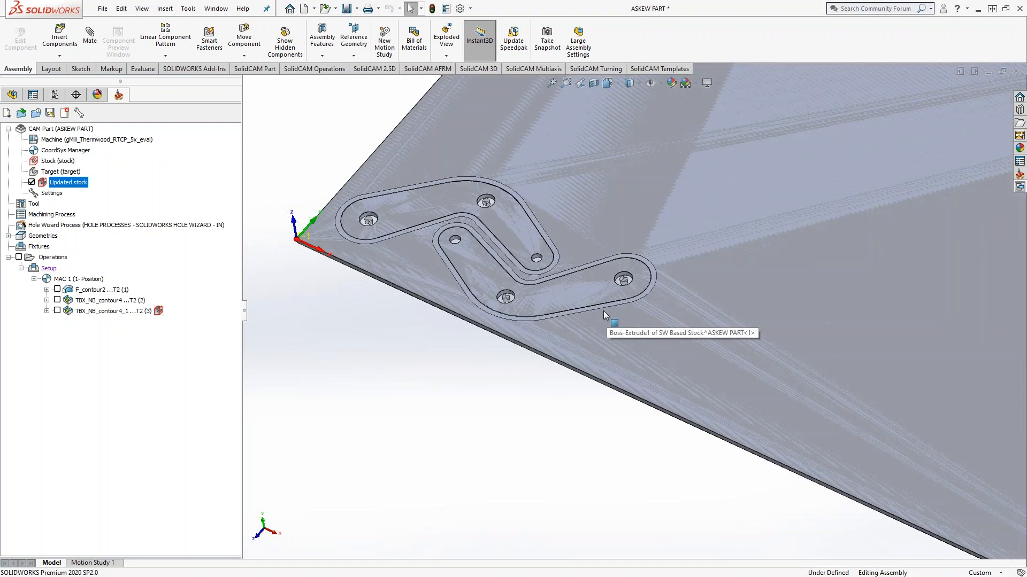
pyautogui.click(11, 94)
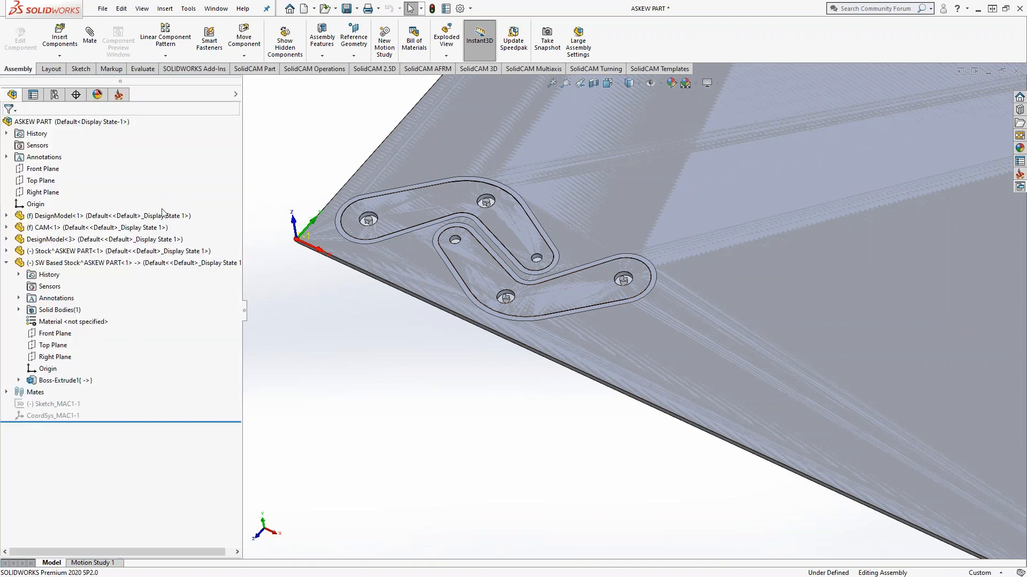
pyautogui.click(75, 263)
pyautogui.rightClick(75, 263)
pyautogui.click(143, 205)
# Step: Toggle the transparency of the Stock component
pyautogui.rightClick(63, 252)
pyautogui.click(157, 222)
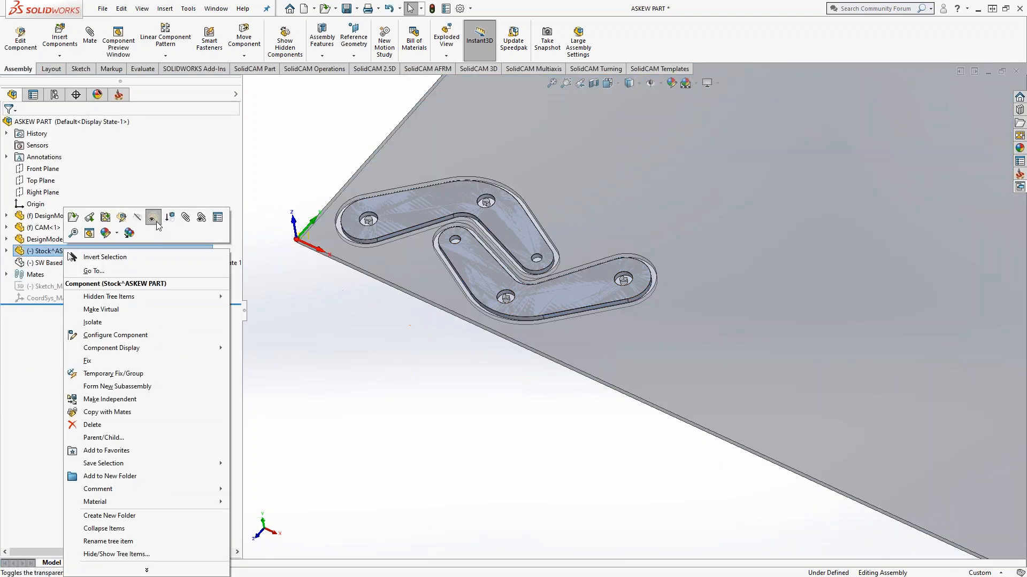
pyautogui.click(153, 218)
# Step: Bring up the option to save the CAM-Part's updated stock to STL, check the save settings, and cancel without saving
pyautogui.click(118, 96)
pyautogui.moveTo(371, 246); pyautogui.dragTo(386, 289, button='middle')
pyautogui.scroll(10, 743, 294)
pyautogui.scroll(-4, 753, 293)
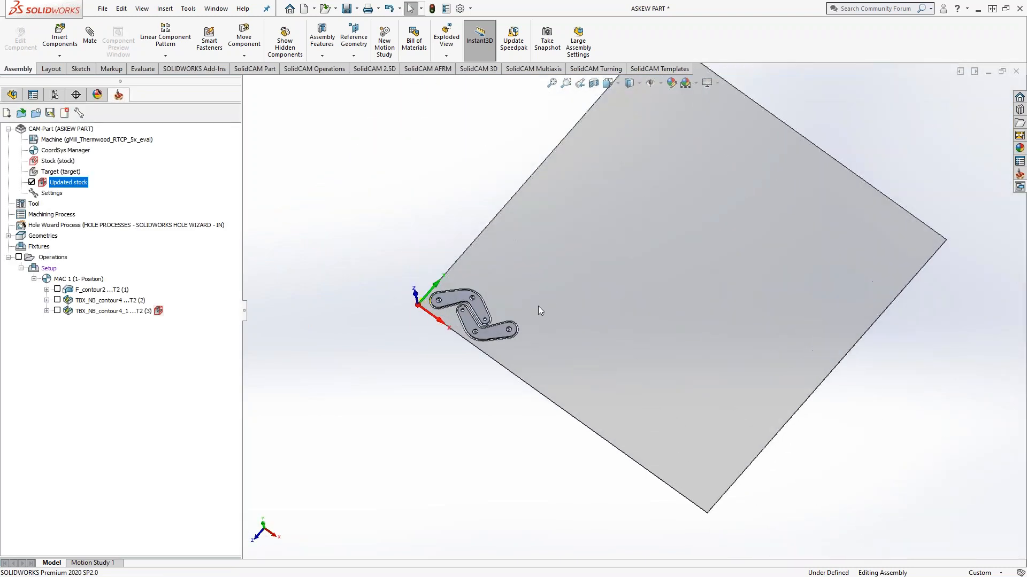
pyautogui.rightClick(67, 185)
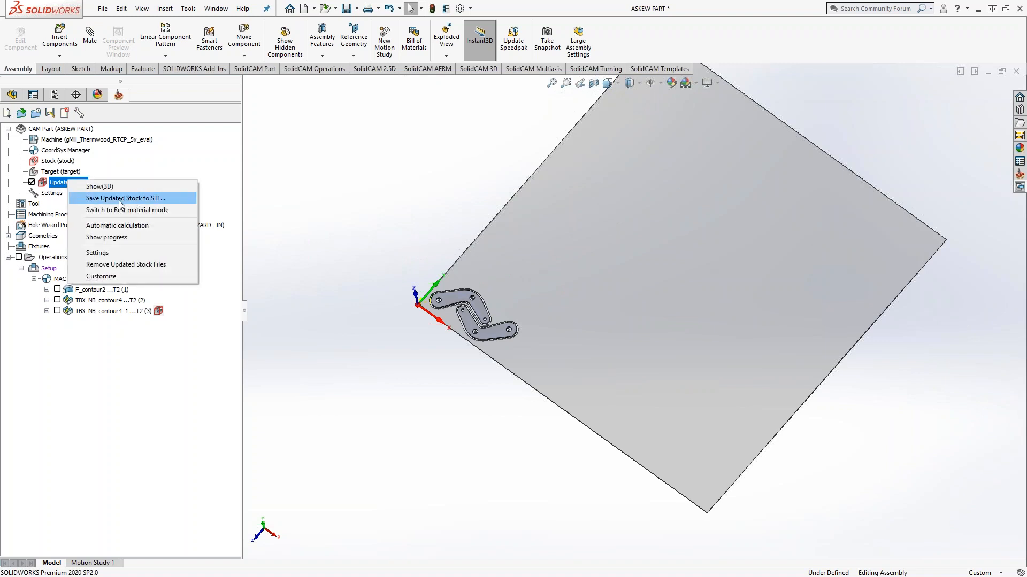
pyautogui.click(120, 200)
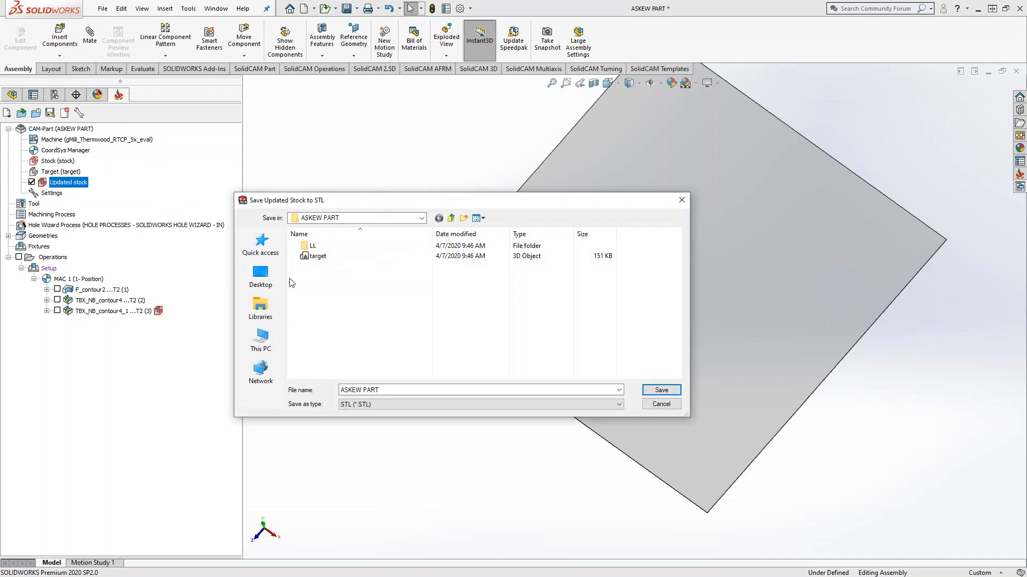
pyautogui.click(661, 404)
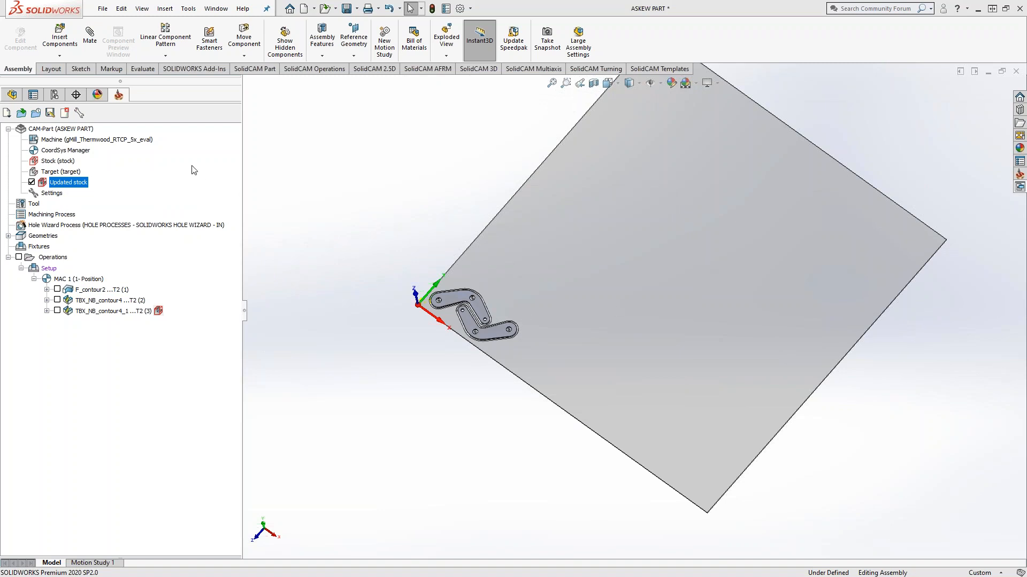
# Step: Open the recent CAM-Part ASKEW PART Using Old Stock
pyautogui.click(191, 11)
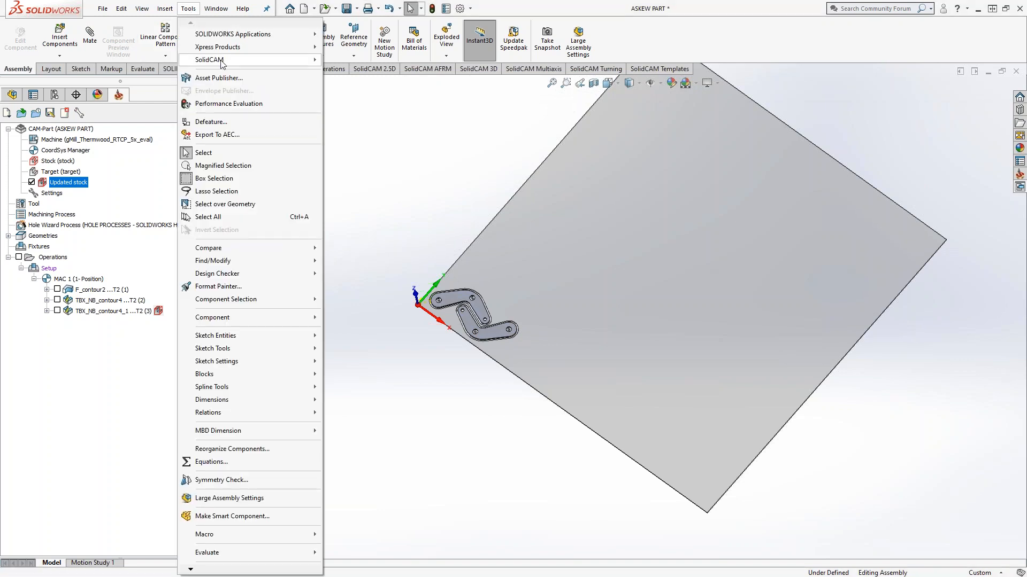
pyautogui.moveTo(225, 61)
pyautogui.moveTo(420, 289)
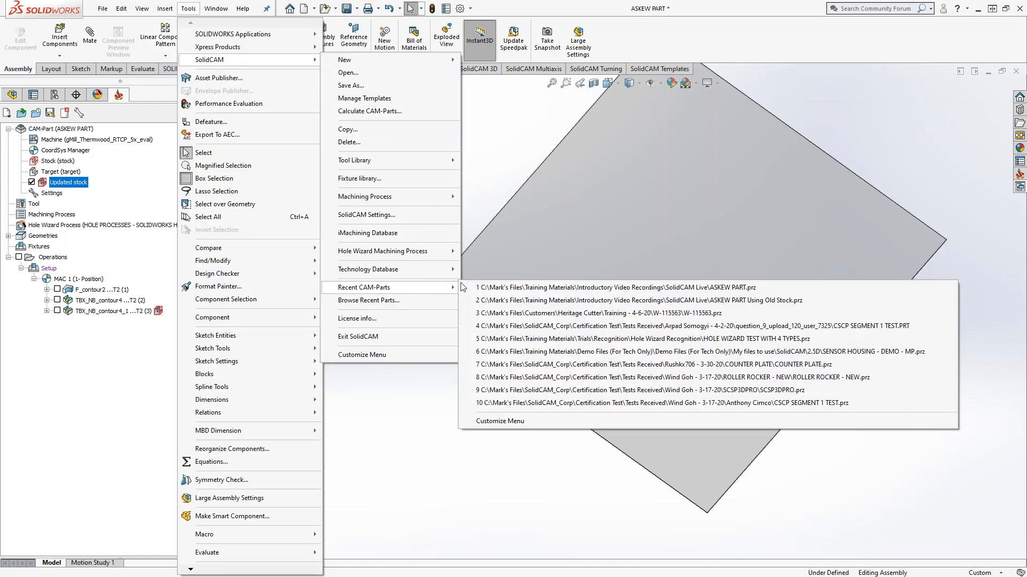
pyautogui.click(550, 300)
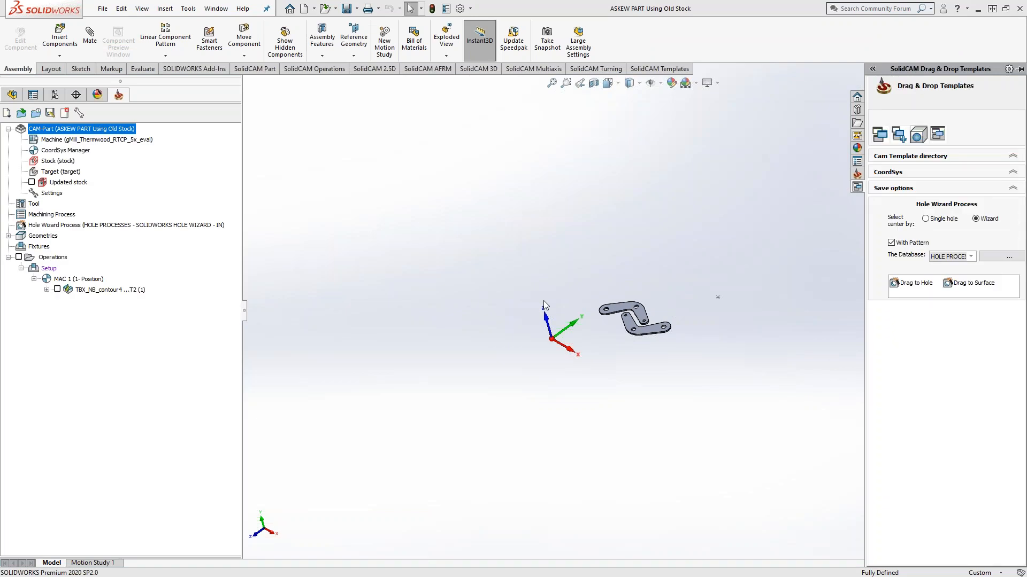
# Step: Examine the two nested bracket parts and briefly display the toolpath of the TBX_NB_contour4 operation
pyautogui.moveTo(534, 351); pyautogui.dragTo(538, 390, button='middle')
pyautogui.scroll(-2, 627, 345)
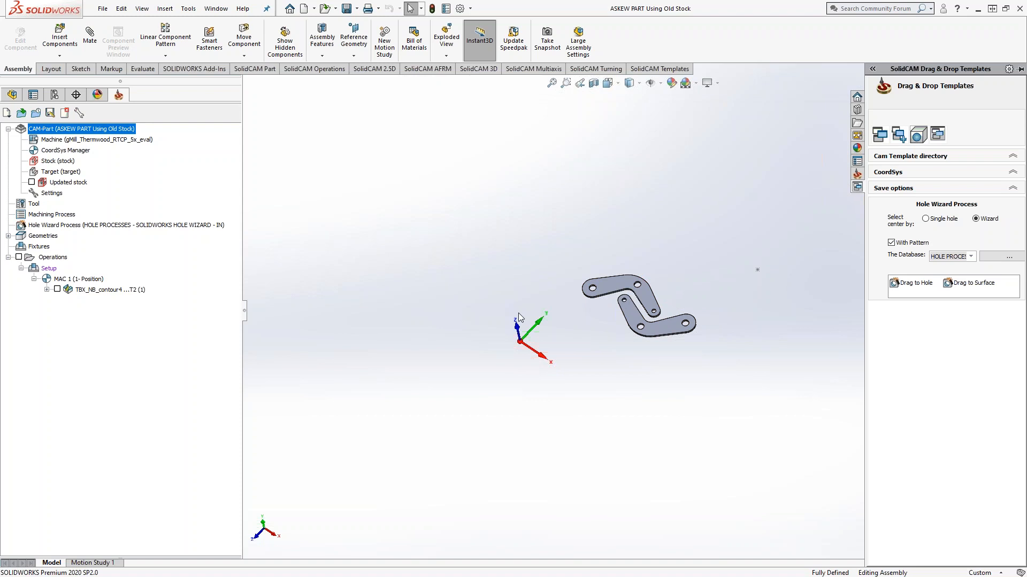
pyautogui.click(57, 290)
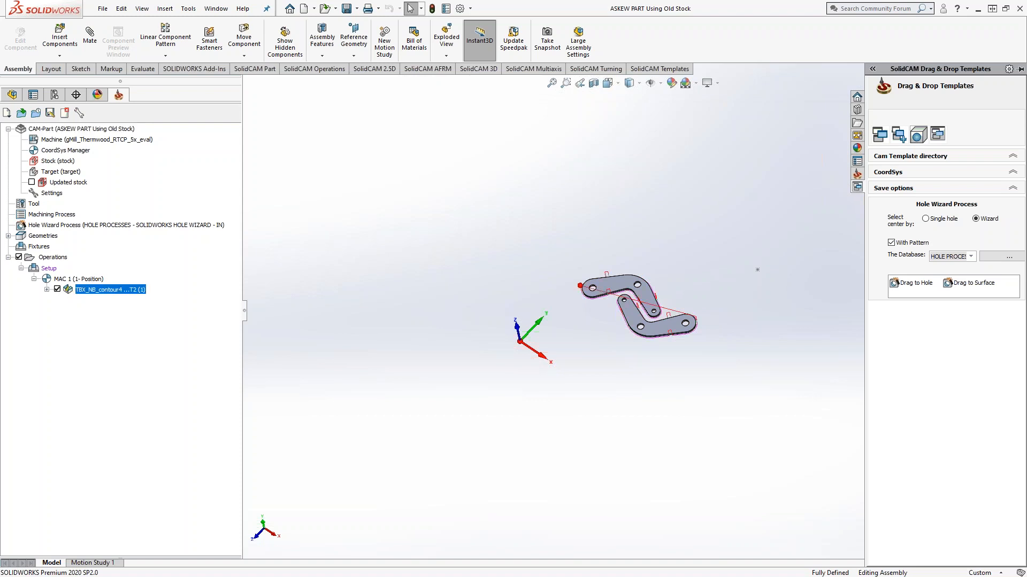
pyautogui.click(57, 289)
# Step: Edit the STL-based stock definition and load the file Askew Stock from Updated Stock, listing the folder's files with details
pyautogui.click(59, 160)
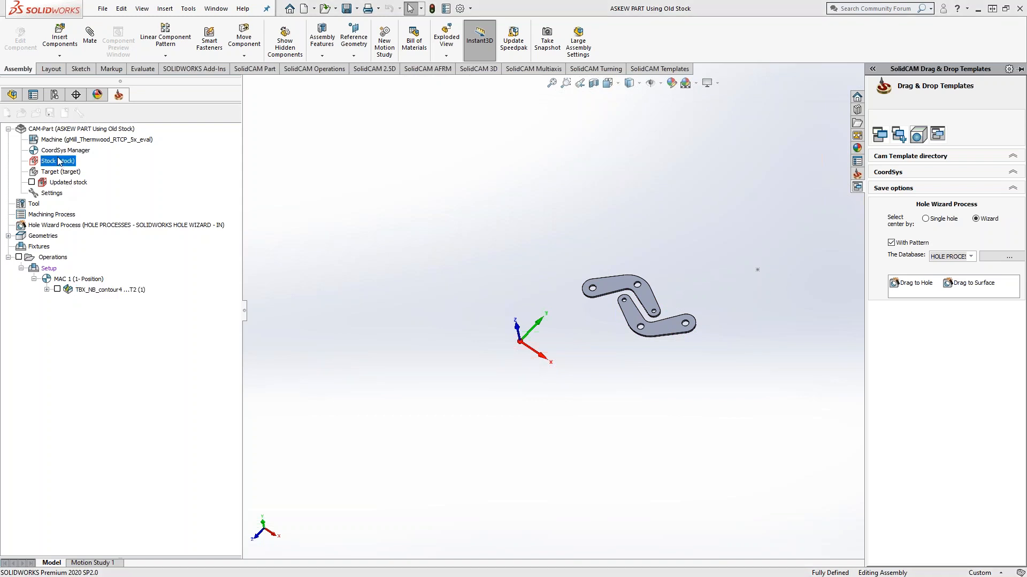
pyautogui.doubleClick(59, 160)
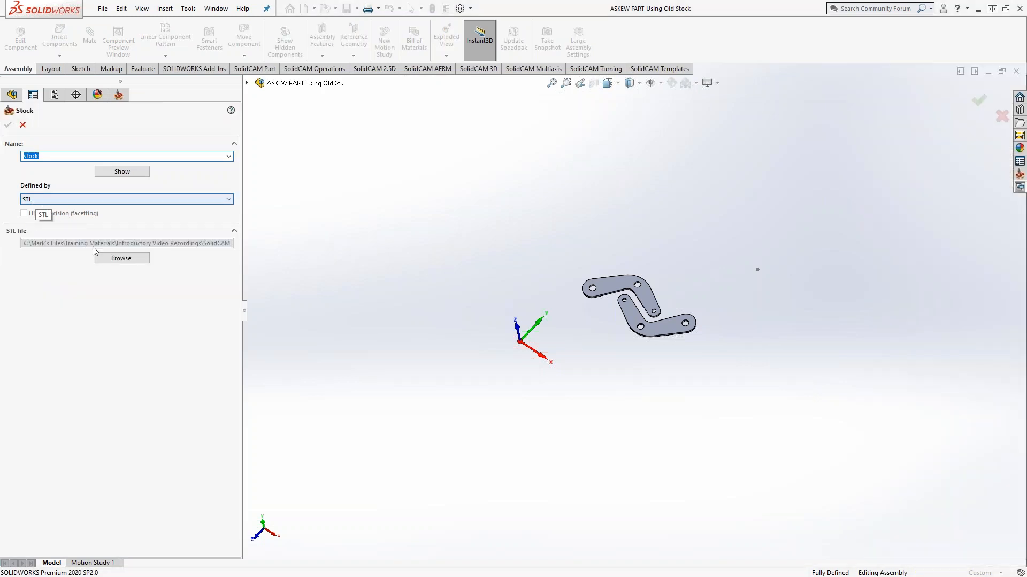
pyautogui.click(113, 259)
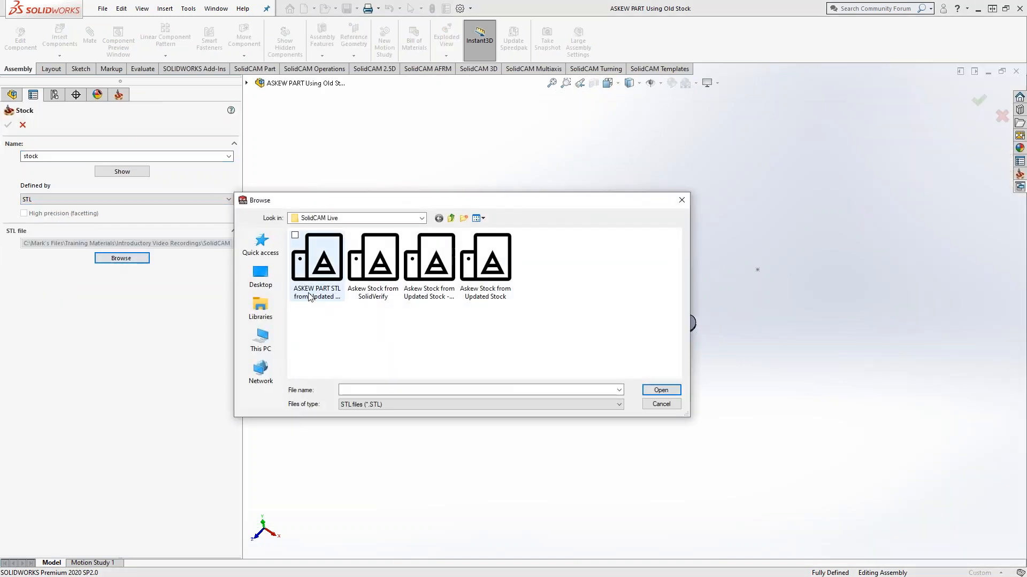
pyautogui.click(479, 219)
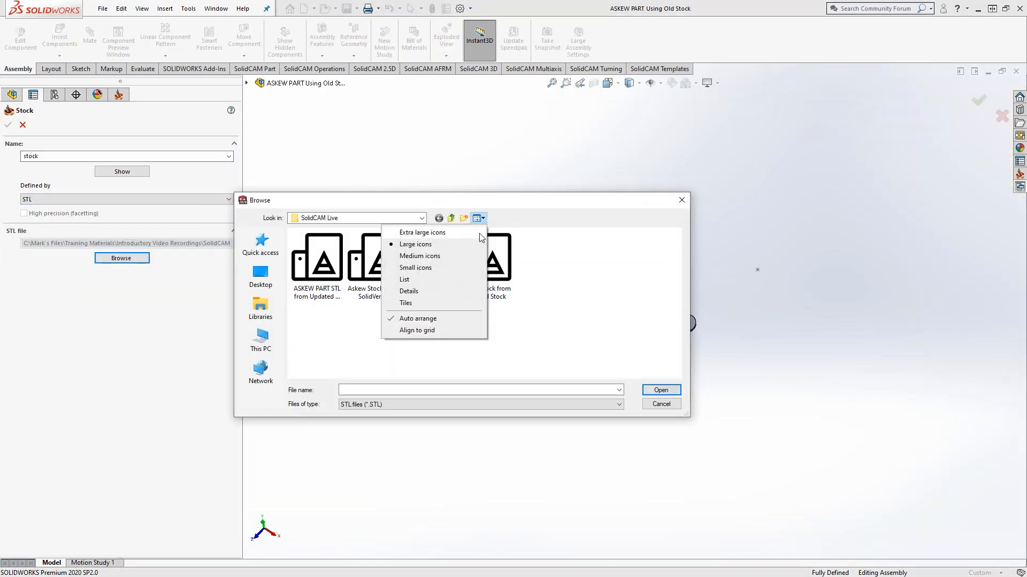
pyautogui.click(417, 291)
pyautogui.moveTo(373, 239); pyautogui.dragTo(477, 252)
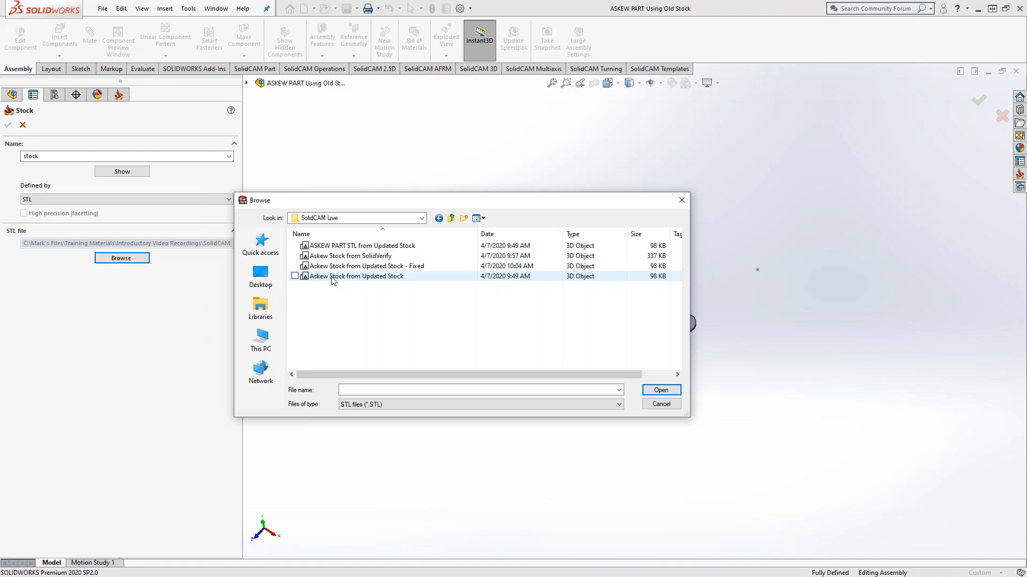
pyautogui.click(334, 281)
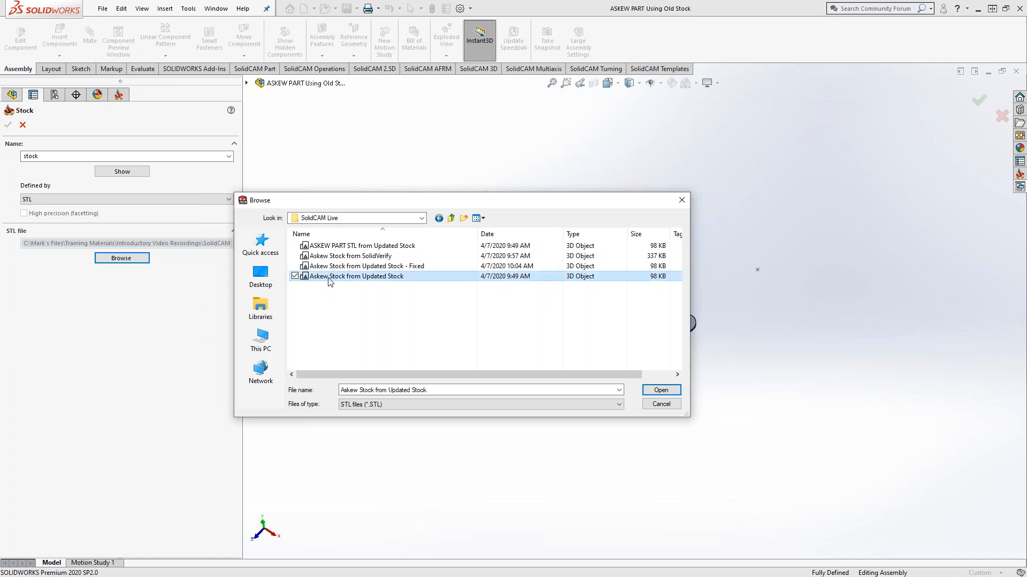
pyautogui.click(654, 392)
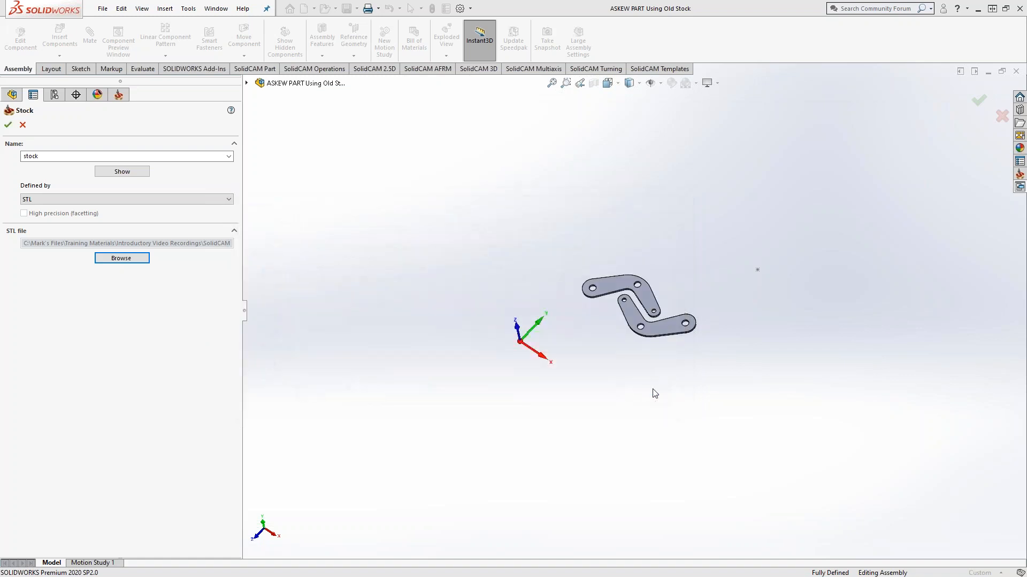
# Step: Preview the STL stock in the Rest Material window, close the preview, and accept the stock definition
pyautogui.click(136, 171)
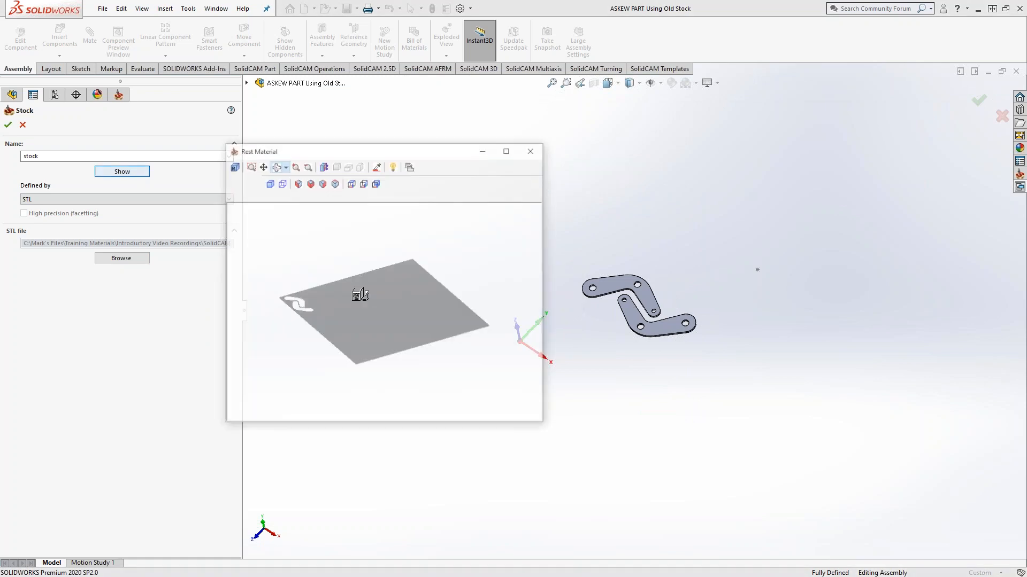
pyautogui.moveTo(349, 312)
pyautogui.mouseDown()
pyautogui.moveTo(335, 323)
pyautogui.moveTo(346, 339)
pyautogui.moveTo(351, 310)
pyautogui.mouseUp()
pyautogui.click(533, 151)
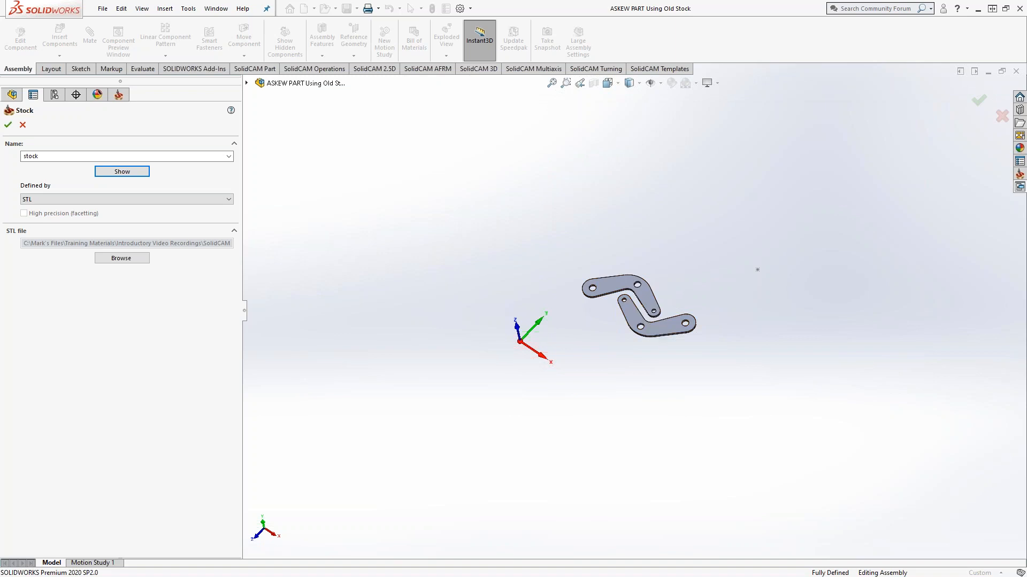
pyautogui.click(8, 124)
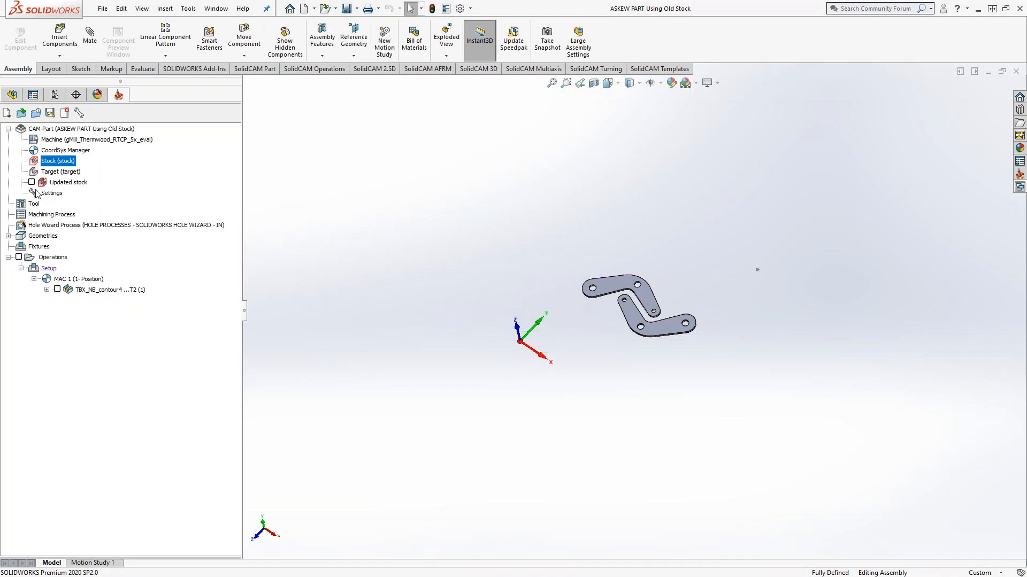
# Step: Display the updated stock and examine its position and orientation relative to the bracket parts and coordinate system
pyautogui.click(31, 182)
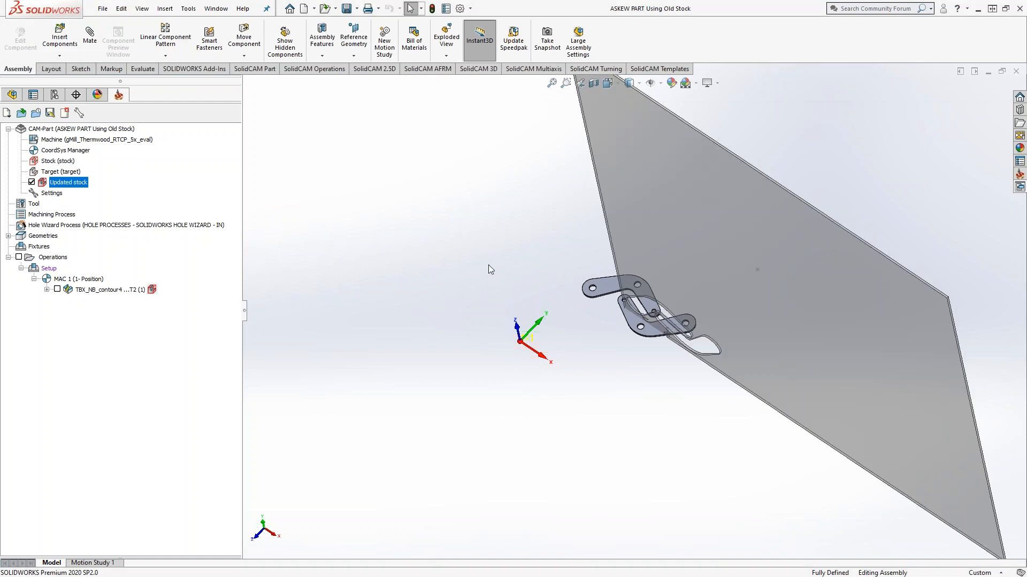
pyautogui.moveTo(524, 289); pyautogui.dragTo(567, 267, button='middle')
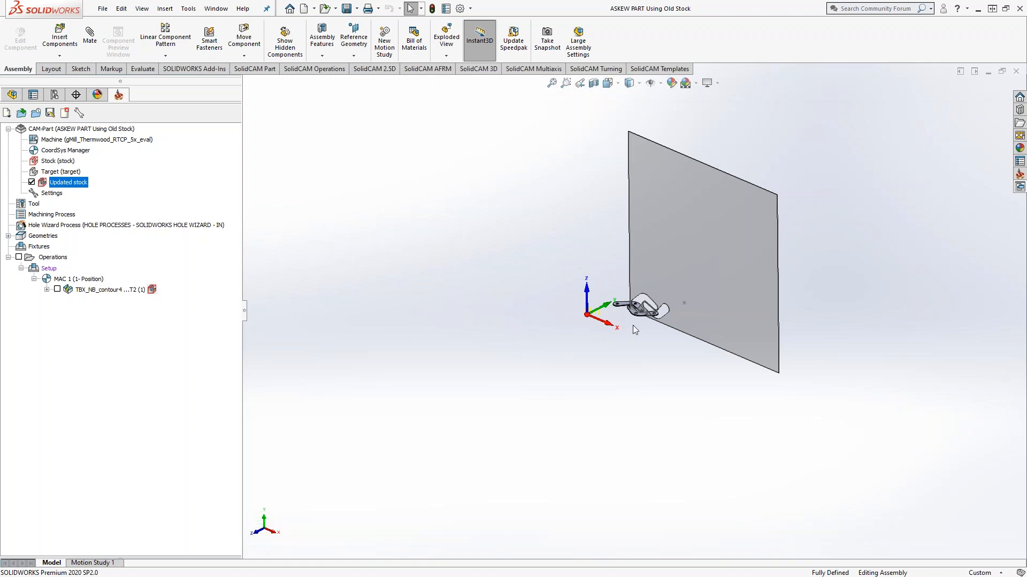
pyautogui.moveTo(491, 415); pyautogui.dragTo(494, 445, button='middle')
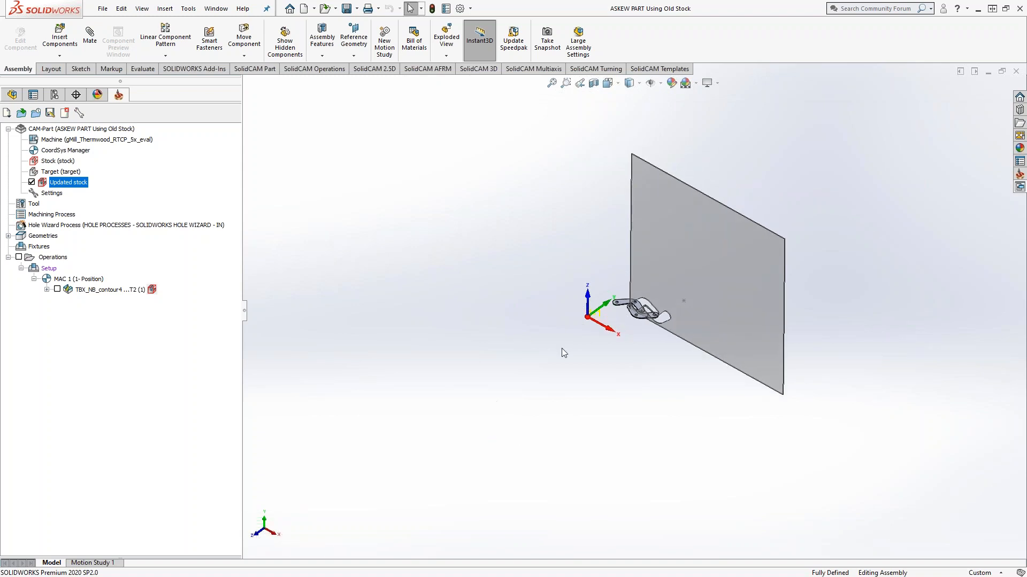
pyautogui.scroll(-5, 616, 322)
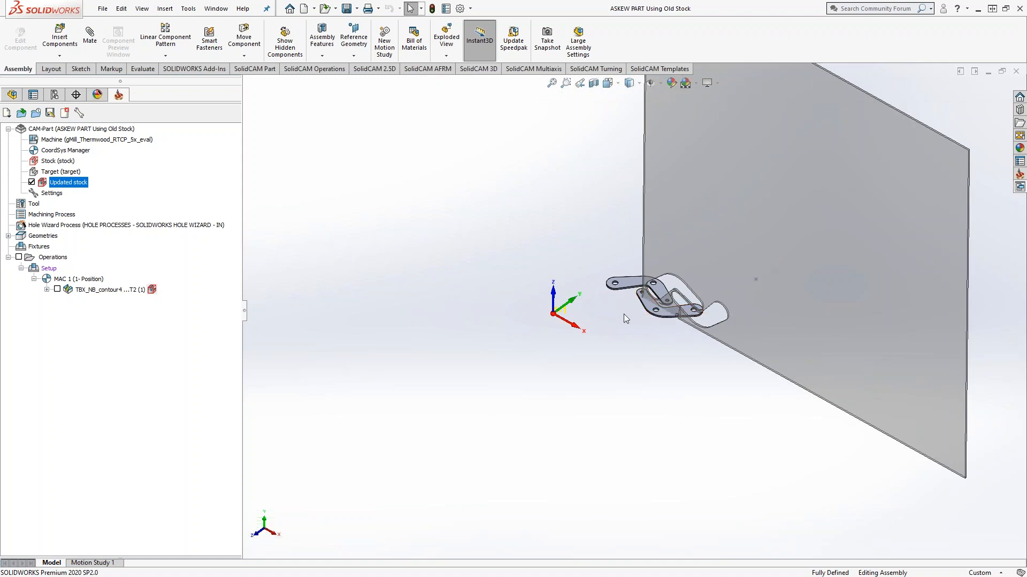
pyautogui.scroll(3, 624, 315)
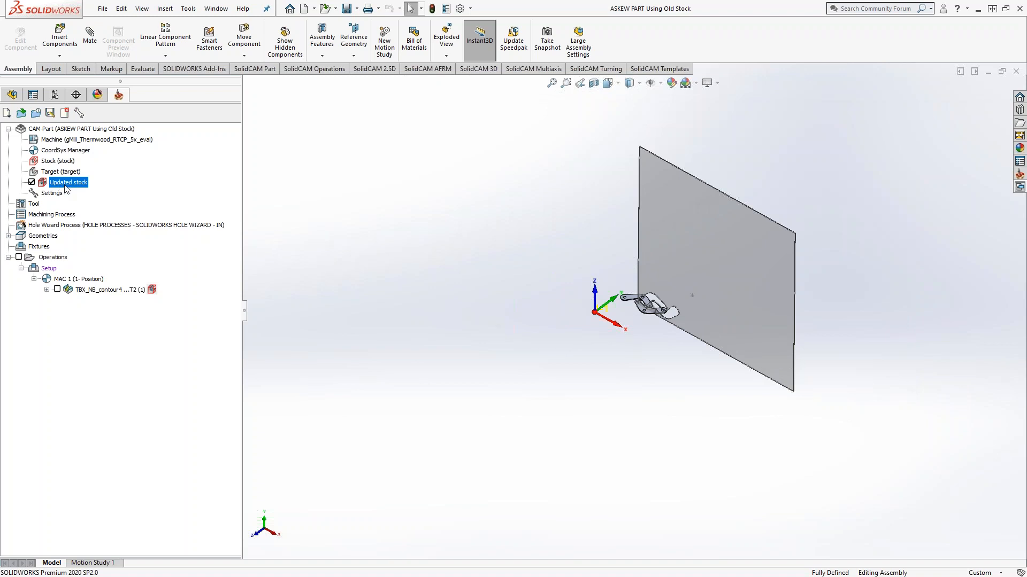
# Step: Select the CAM component's origin in the assembly to compare its location with the stock and the machining coordinate system
pyautogui.click(16, 96)
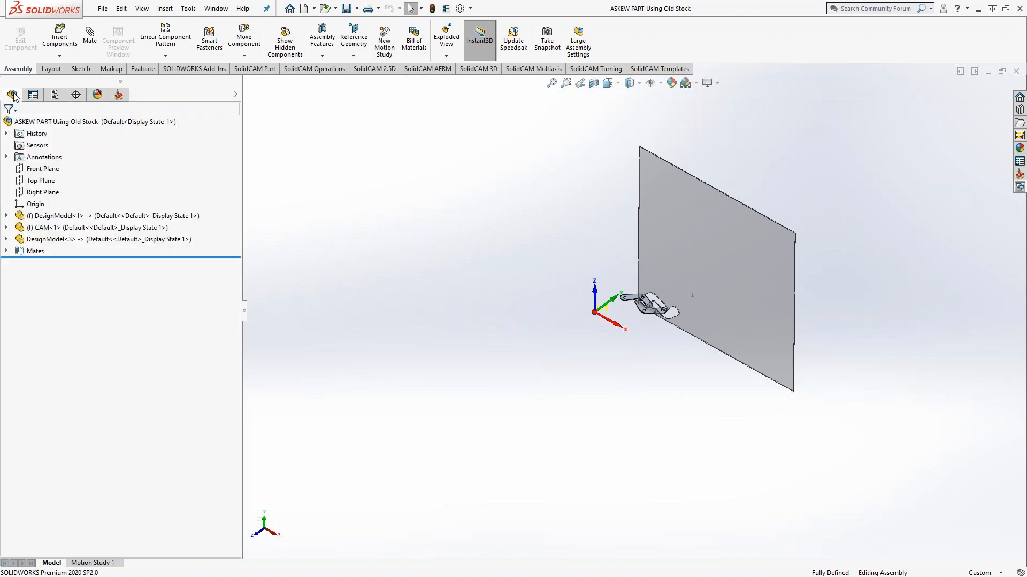
pyautogui.click(6, 228)
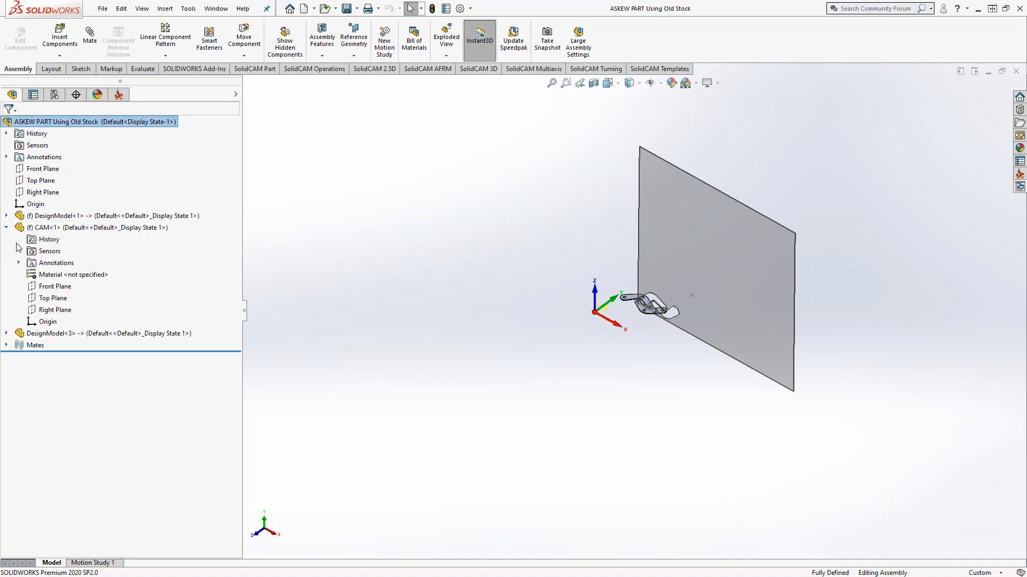
pyautogui.click(43, 322)
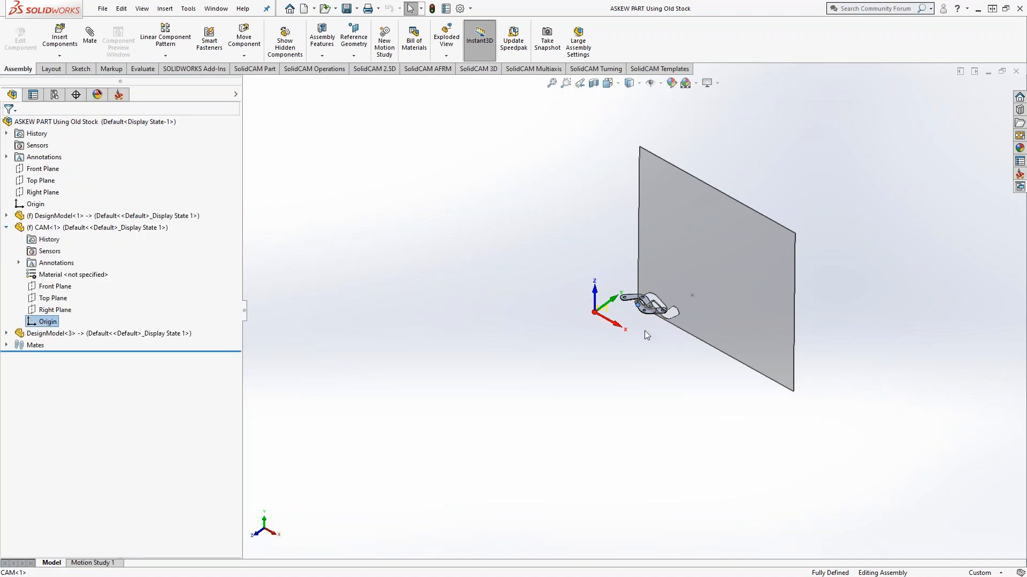
pyautogui.scroll(-8, 644, 331)
pyautogui.scroll(-2, 610, 296)
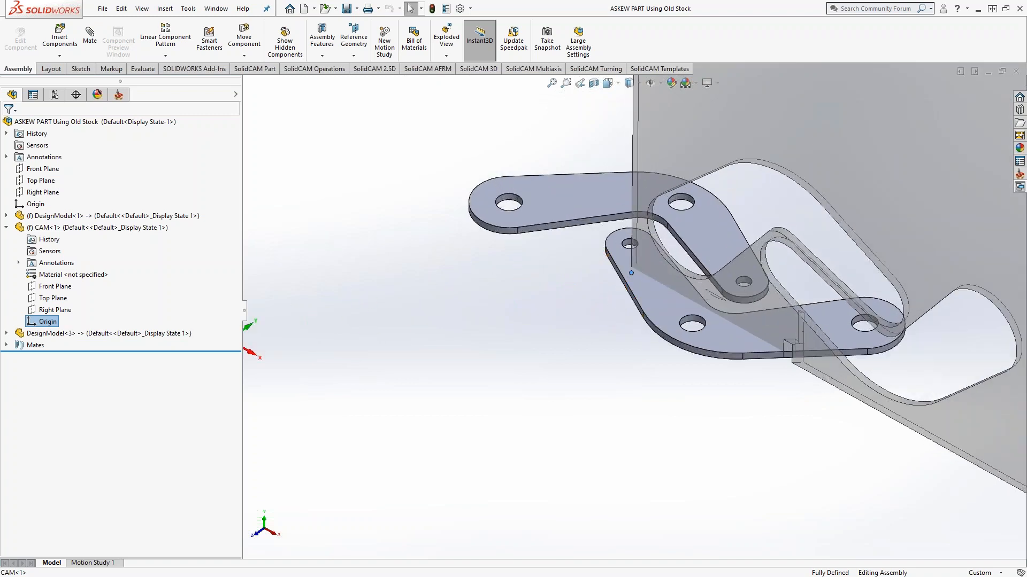
pyautogui.scroll(3, 623, 302)
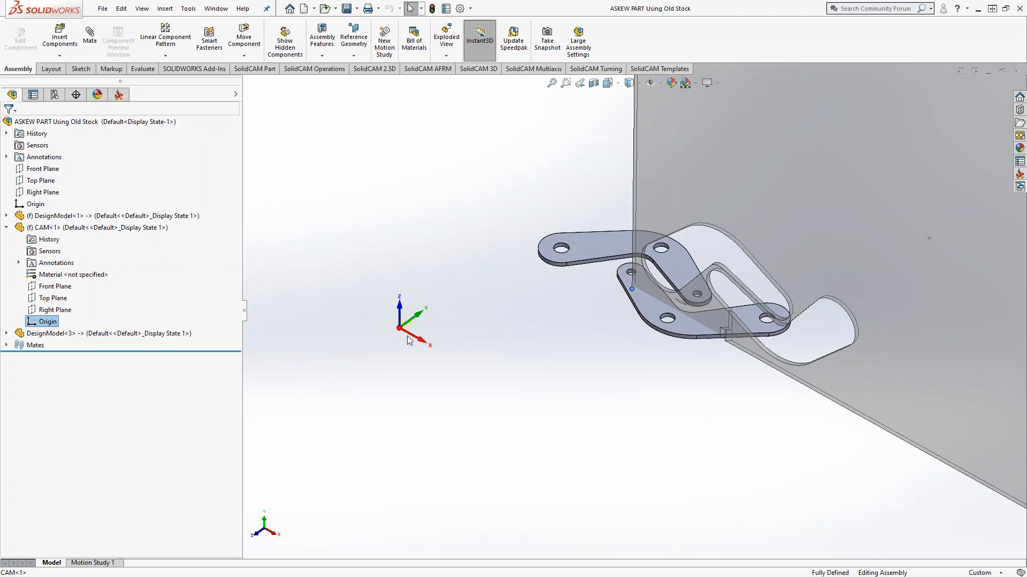
pyautogui.click(393, 244)
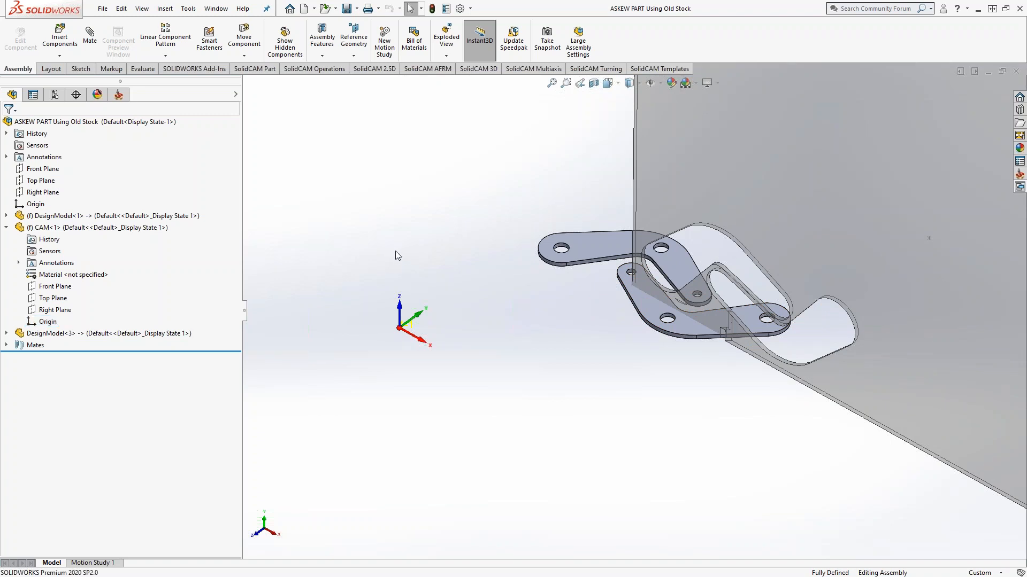
# Step: Hide the updated stock in the CAM tree and open the Facet Model Editor for the CAM-Part
pyautogui.click(119, 95)
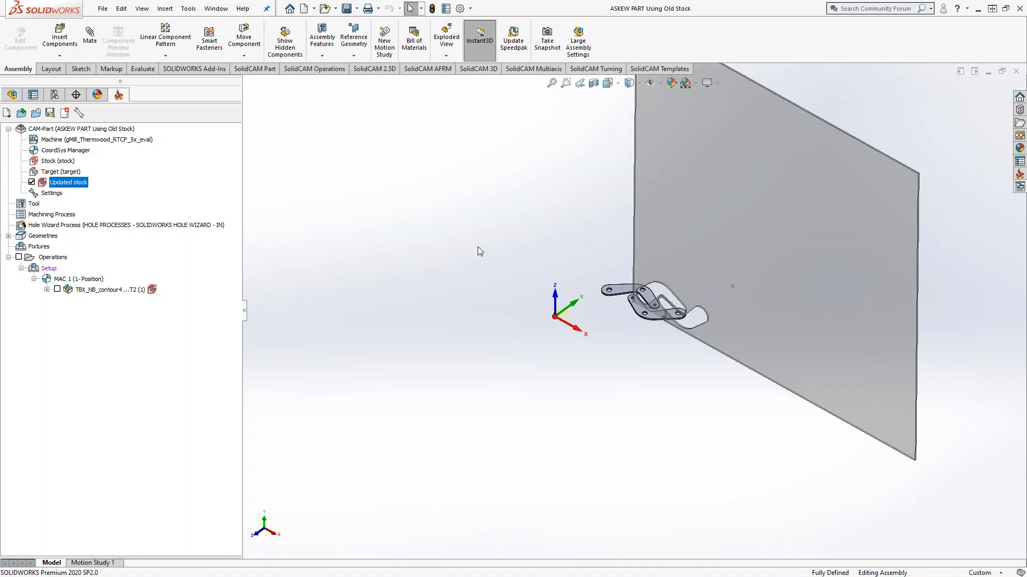
pyautogui.click(32, 182)
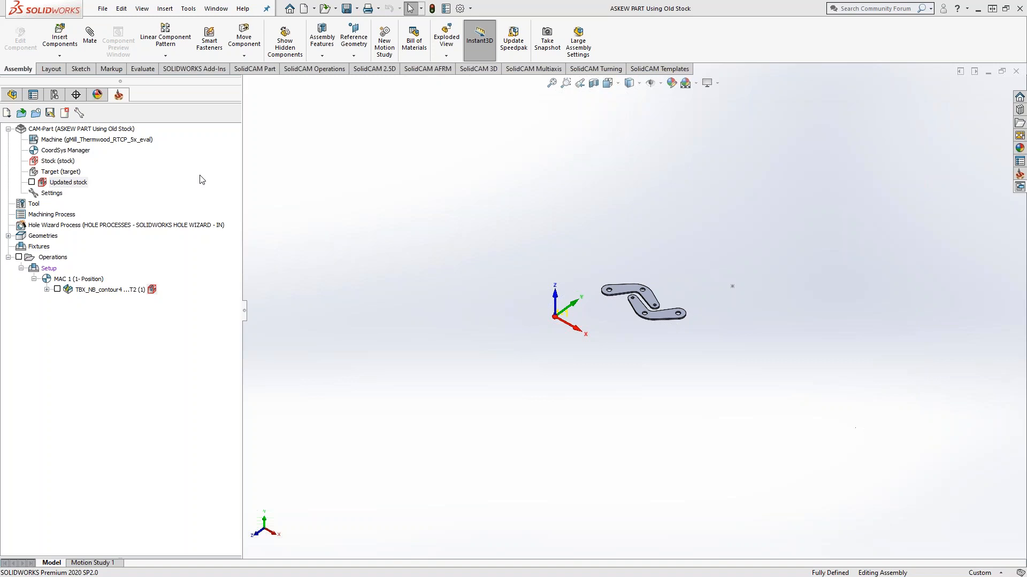
pyautogui.rightClick(83, 130)
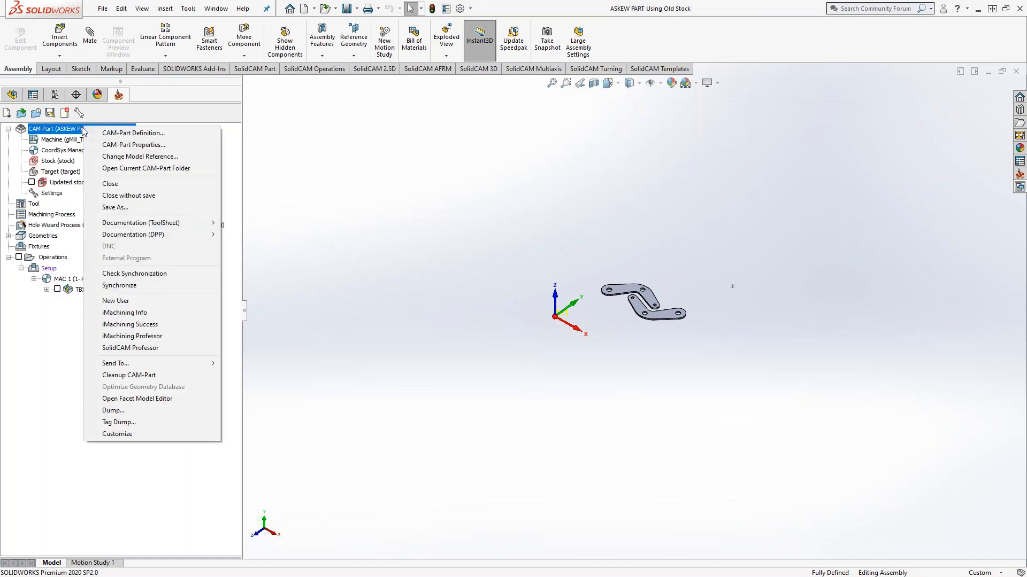
pyautogui.click(159, 399)
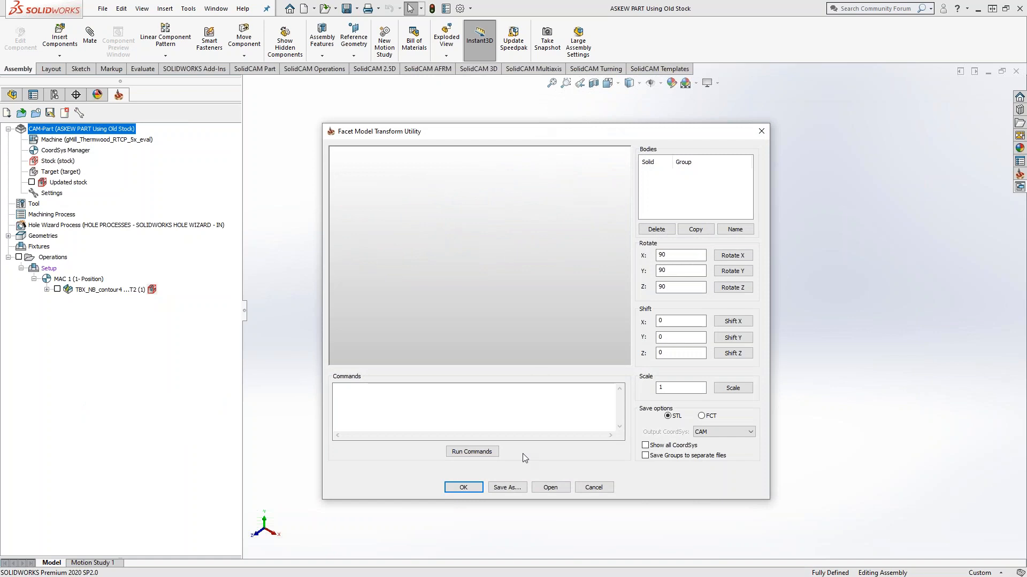
# Step: Load the file Askew Stock from Updated Stock into the utility, listing the folder's files with details and a wider name column
pyautogui.click(550, 488)
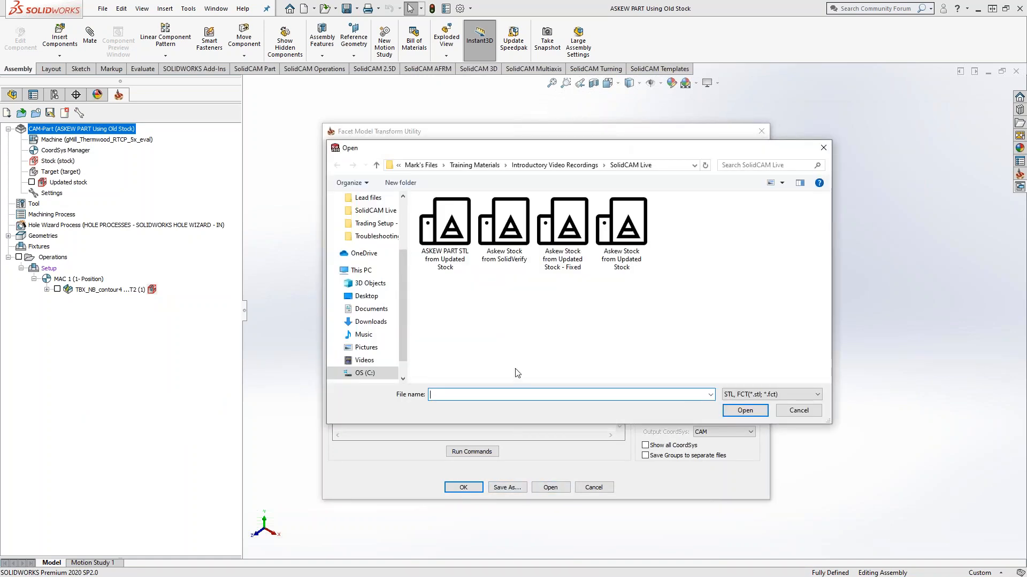
pyautogui.click(782, 182)
pyautogui.click(820, 252)
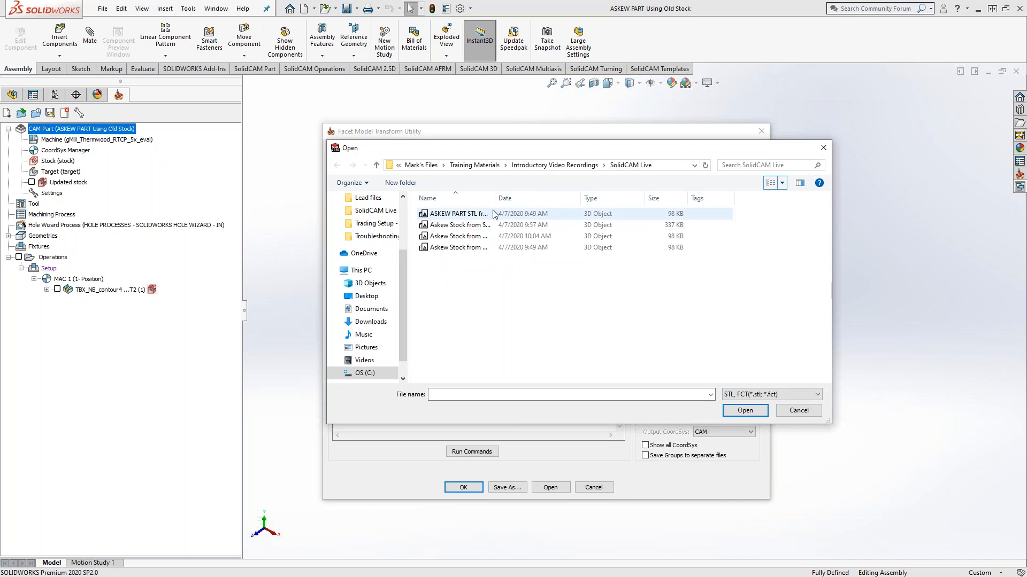
pyautogui.moveTo(495, 198); pyautogui.dragTo(604, 199)
pyautogui.click(496, 248)
pyautogui.click(744, 410)
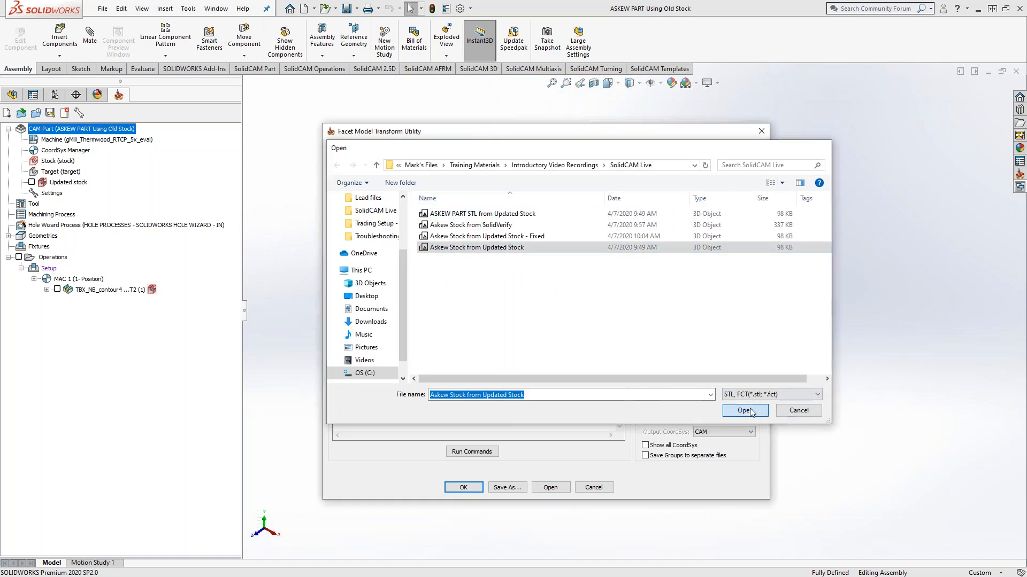
# Step: Show all coordinate systems, examine the stock's placement relative to the CAD and CAM systems, and cancel the Facet Model Transform Utility
pyautogui.moveTo(394, 311); pyautogui.dragTo(393, 328)
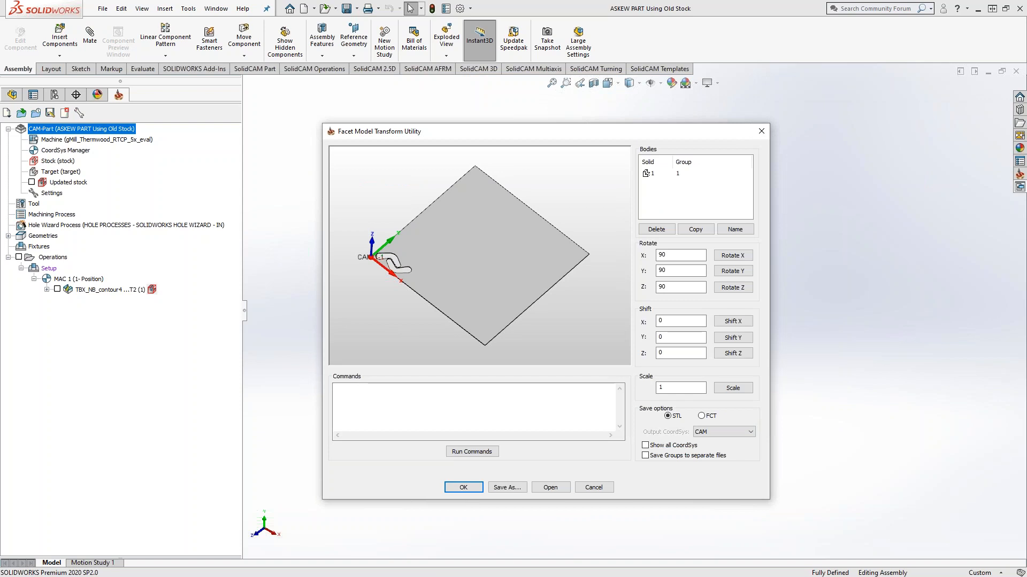
pyautogui.click(645, 446)
pyautogui.scroll(1, 390, 240)
pyautogui.scroll(4, 442, 236)
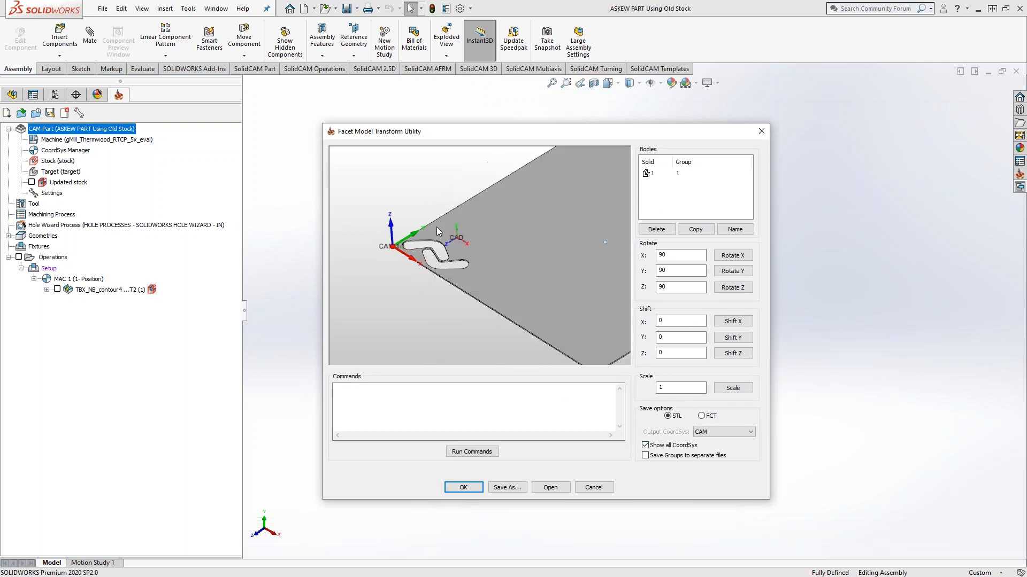
pyautogui.scroll(2, 441, 236)
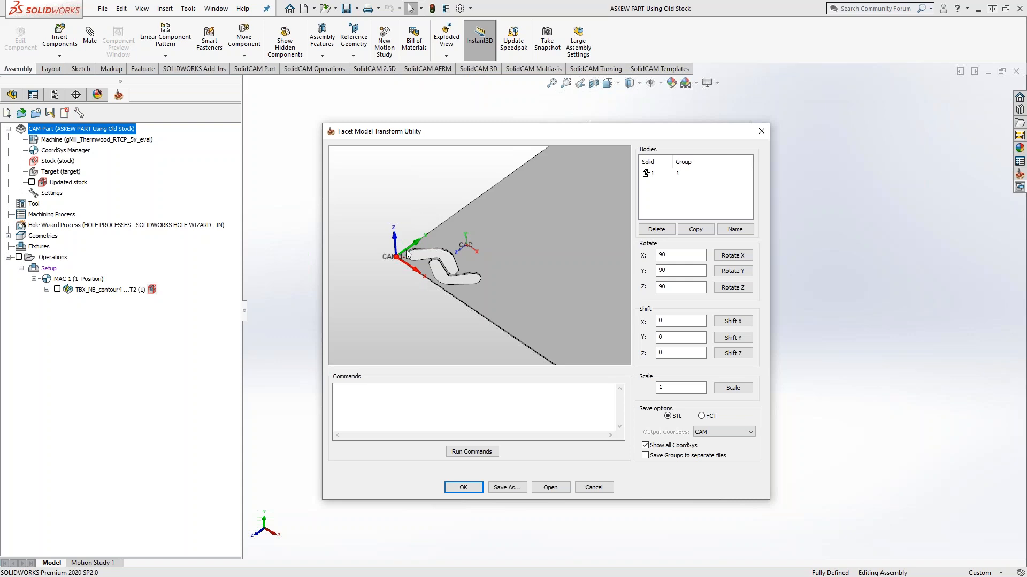
pyautogui.moveTo(465, 137); pyautogui.dragTo(180, 124)
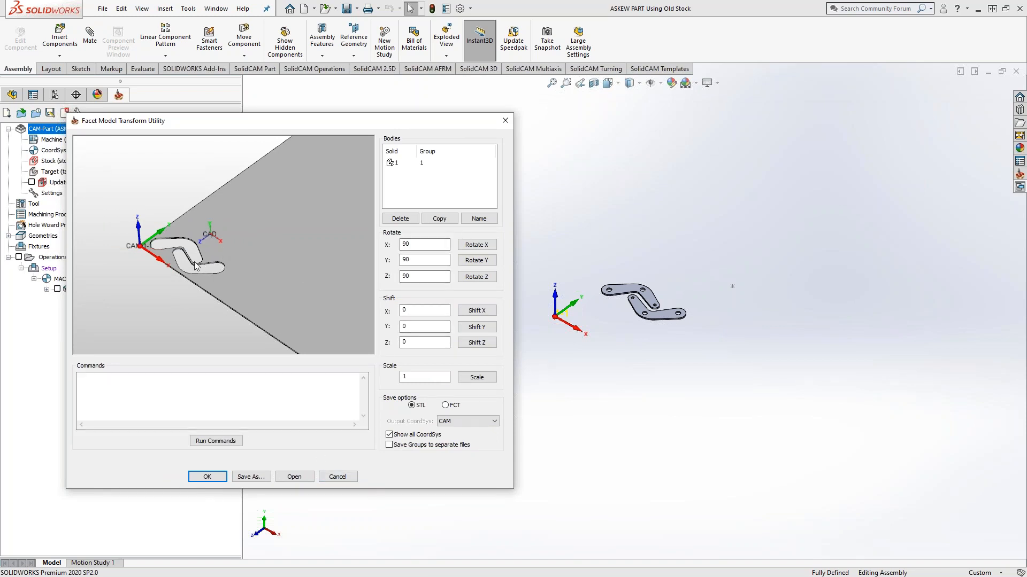
pyautogui.click(337, 476)
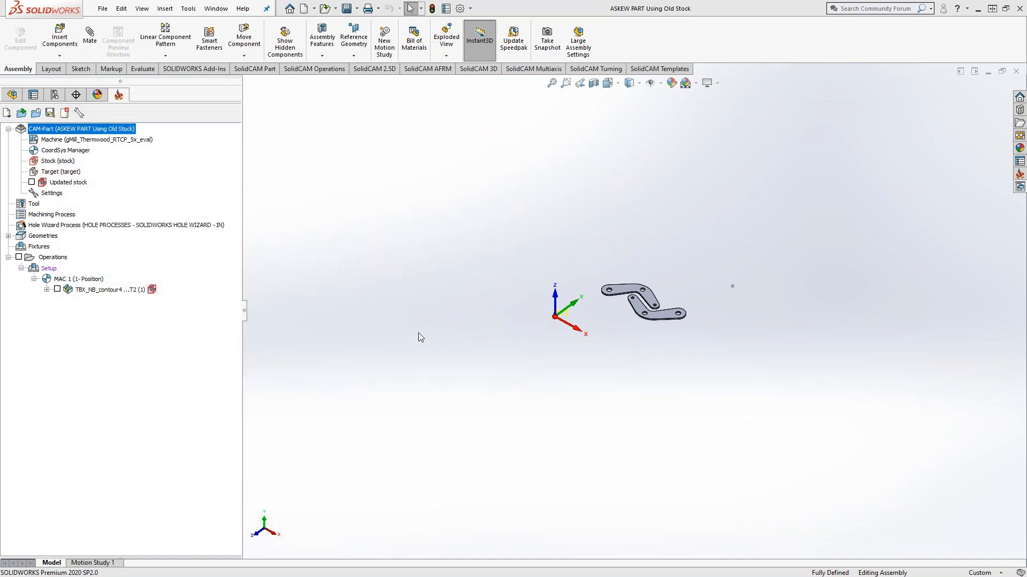
# Step: Measure the coordinates of the sketch point at the machining coordinate system's origin
pyautogui.click(142, 70)
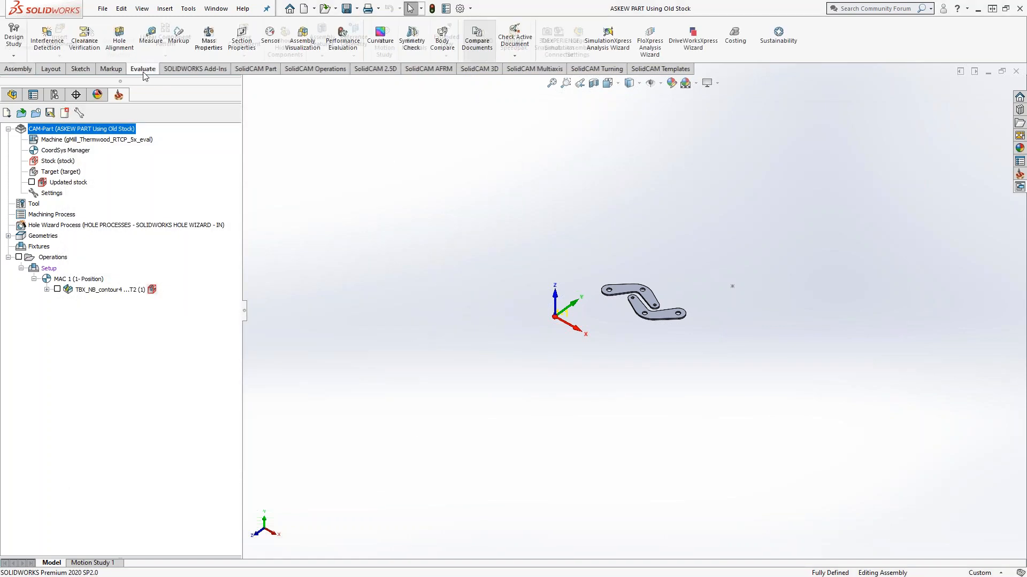
pyautogui.click(150, 36)
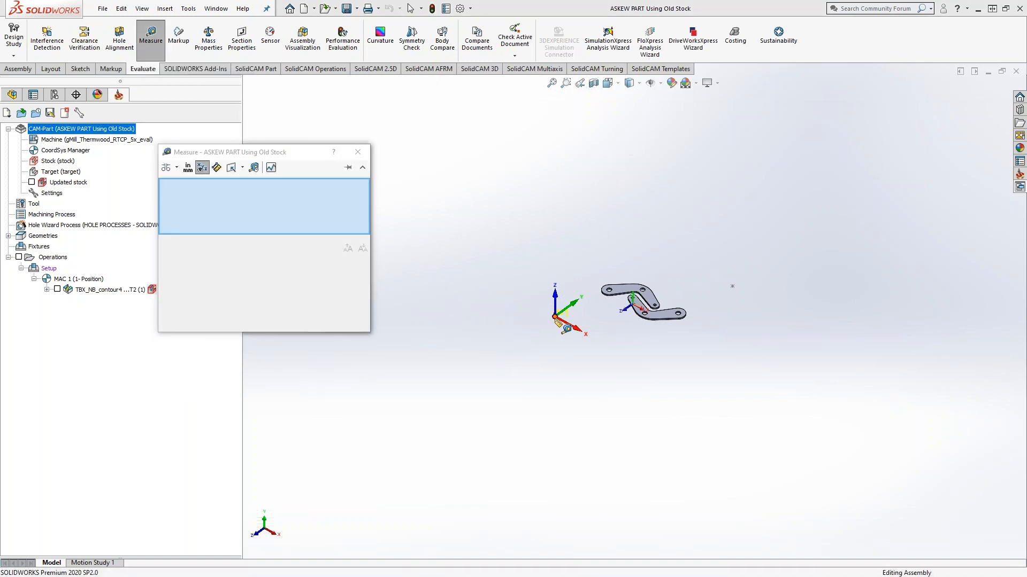
pyautogui.click(558, 321)
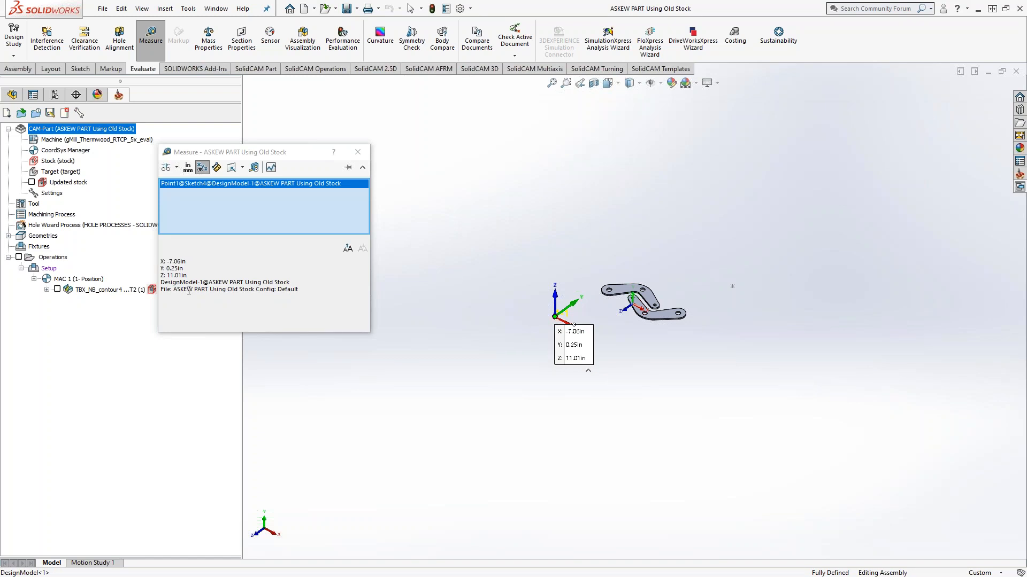
# Step: Display the updated stock to compare it with the measured point, close the measurement, and hide the stock again
pyautogui.click(31, 182)
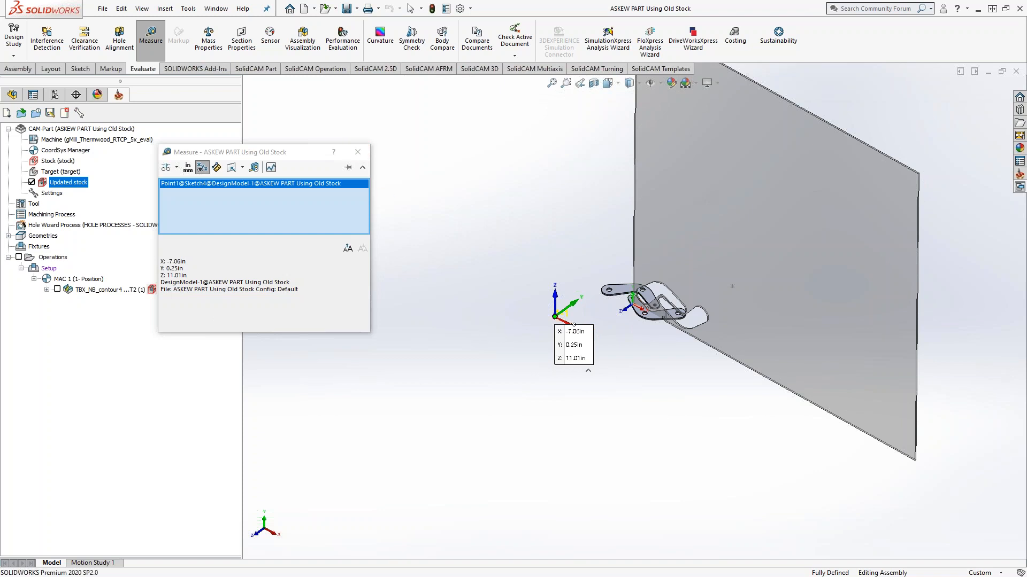
pyautogui.moveTo(1026, 120); pyautogui.dragTo(422, 75)
pyautogui.click(737, 75)
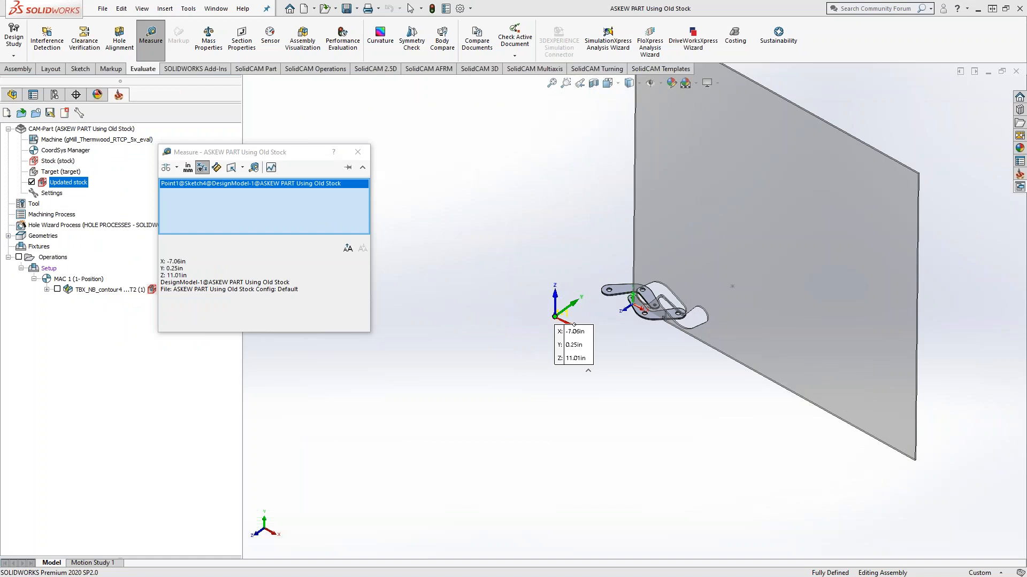
pyautogui.click(357, 152)
pyautogui.click(31, 182)
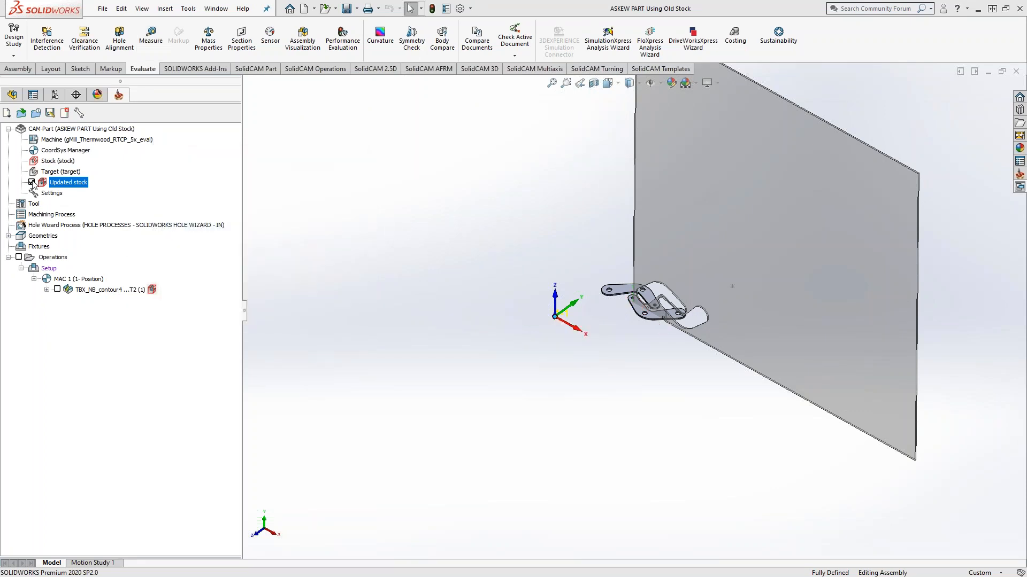
# Step: Open the Facet Model Editor for the CAM-Part again and reload the file Askew Stock from Updated Stock
pyautogui.rightClick(62, 128)
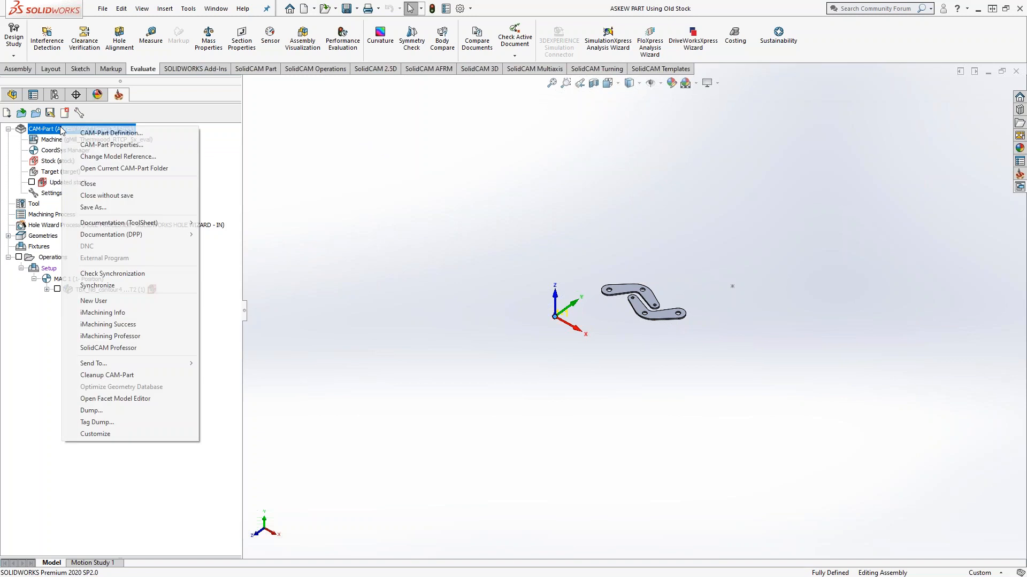
pyautogui.click(155, 399)
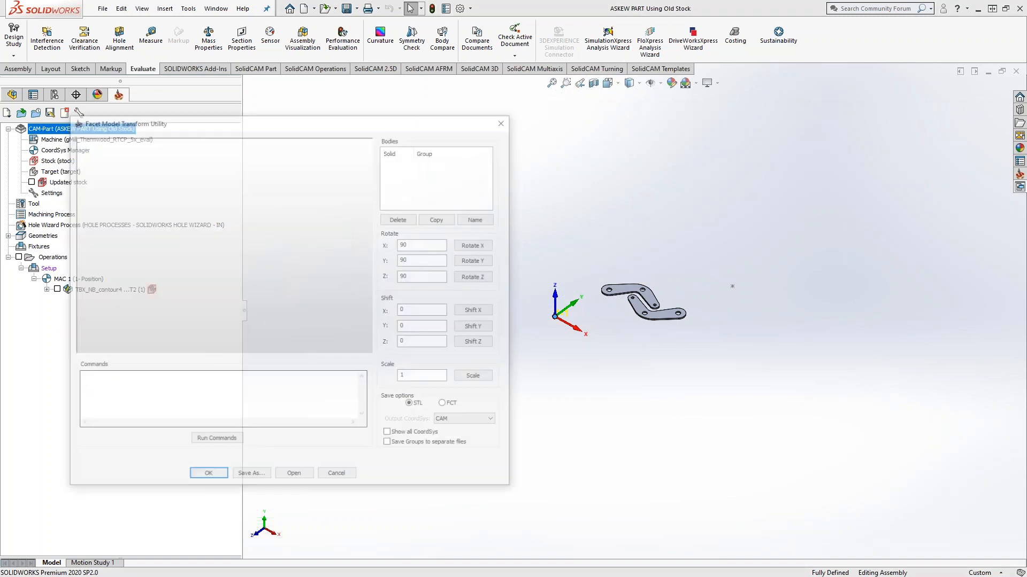
pyautogui.click(294, 476)
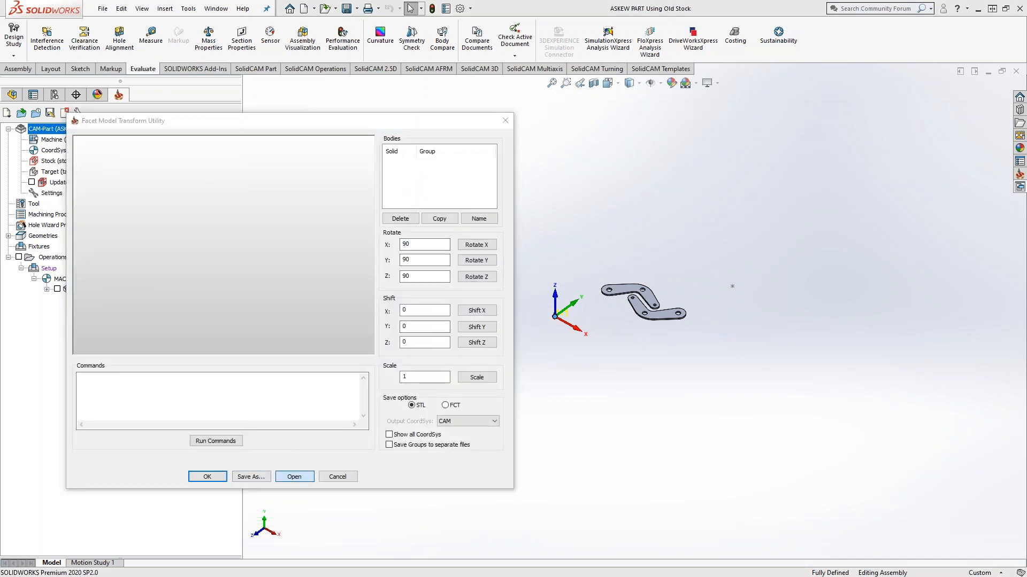
pyautogui.click(233, 236)
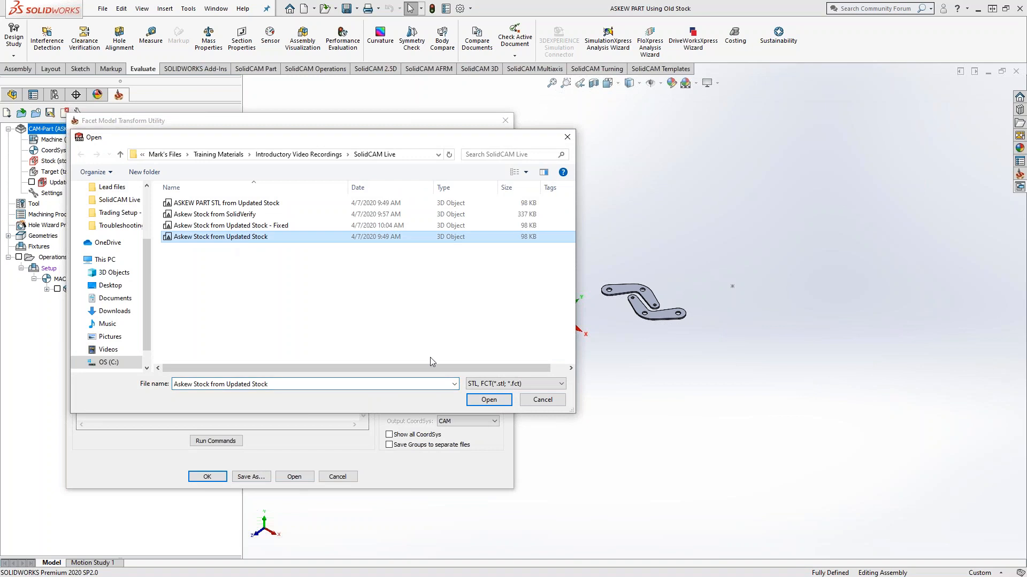
pyautogui.click(489, 399)
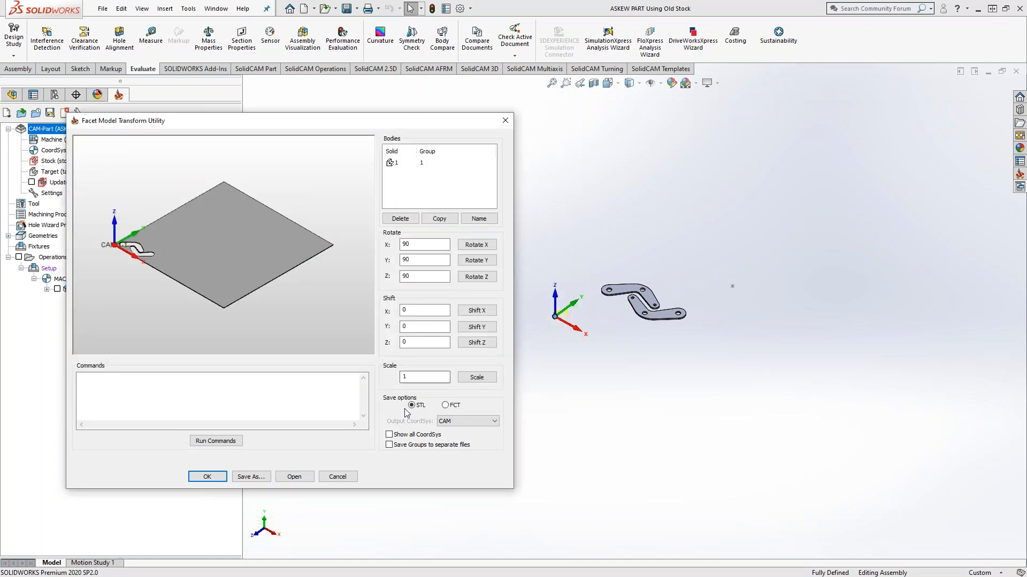
# Step: Show all coordinate systems and examine how the stock body is oriented relative to the CAD and CAM axes
pyautogui.click(390, 435)
pyautogui.scroll(-3, 125, 236)
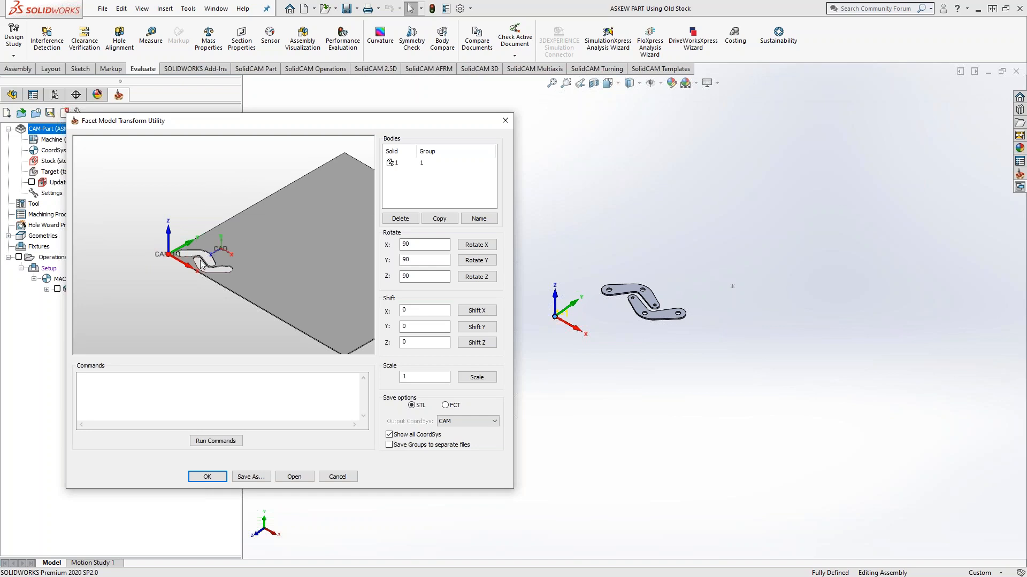
pyautogui.moveTo(208, 247); pyautogui.dragTo(164, 303)
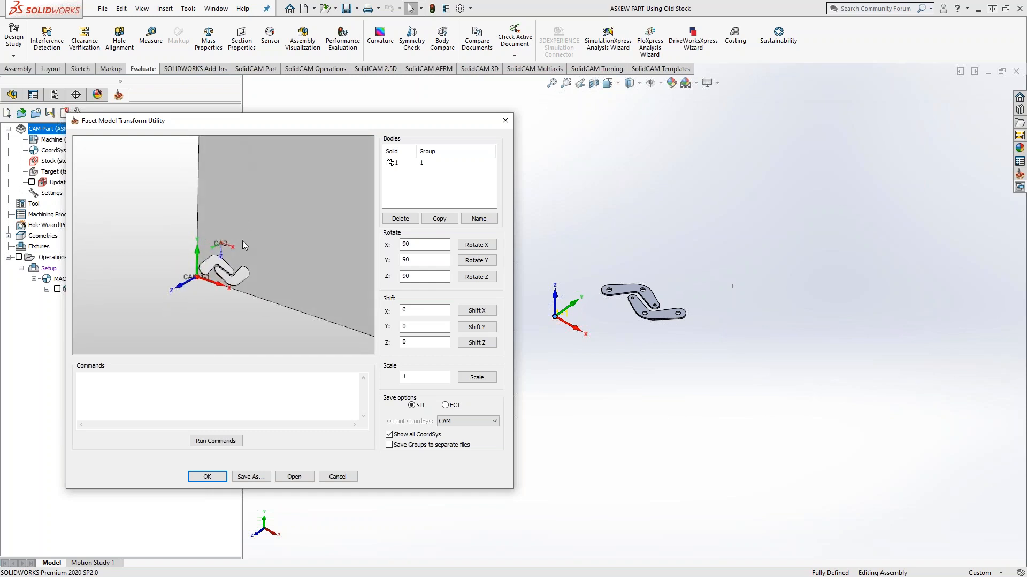
pyautogui.moveTo(222, 269)
pyautogui.mouseDown()
pyautogui.moveTo(209, 269)
pyautogui.moveTo(225, 278)
pyautogui.moveTo(212, 259)
pyautogui.moveTo(225, 255)
pyautogui.mouseUp()
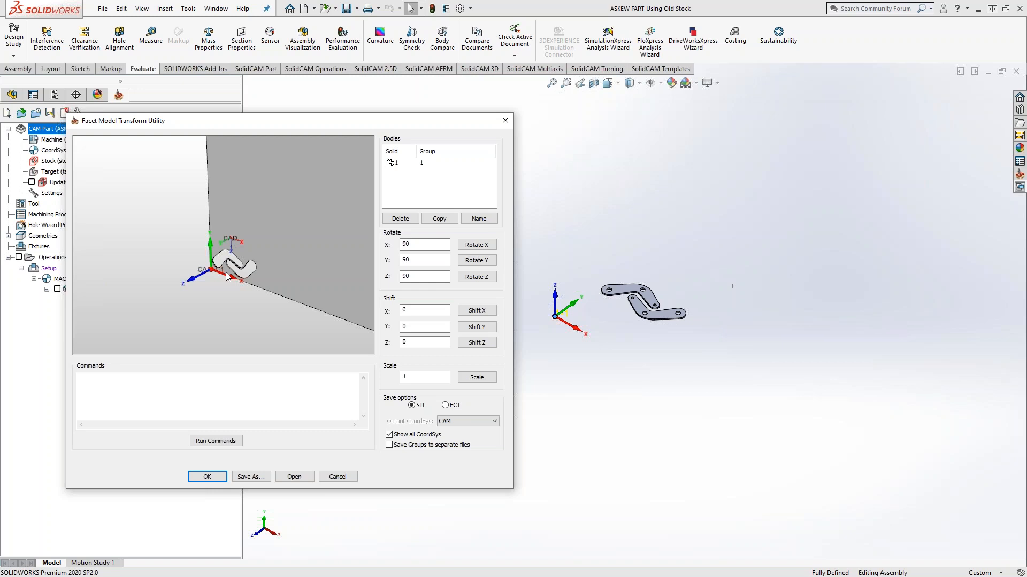
pyautogui.moveTo(227, 263); pyautogui.dragTo(242, 222)
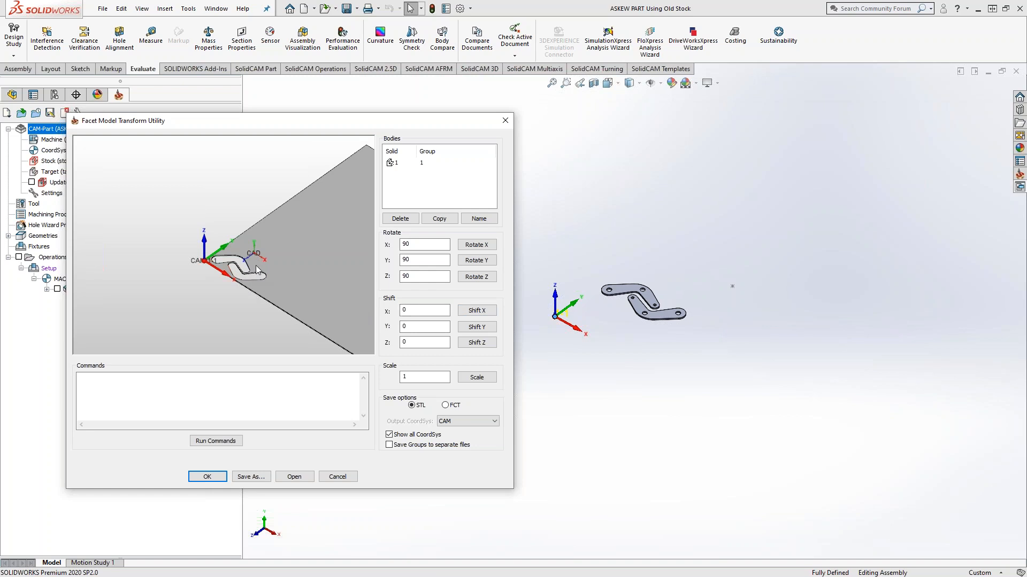
# Step: Shift stock body 1 by 11.01 in Y
pyautogui.doubleClick(405, 327)
pyautogui.click(397, 163)
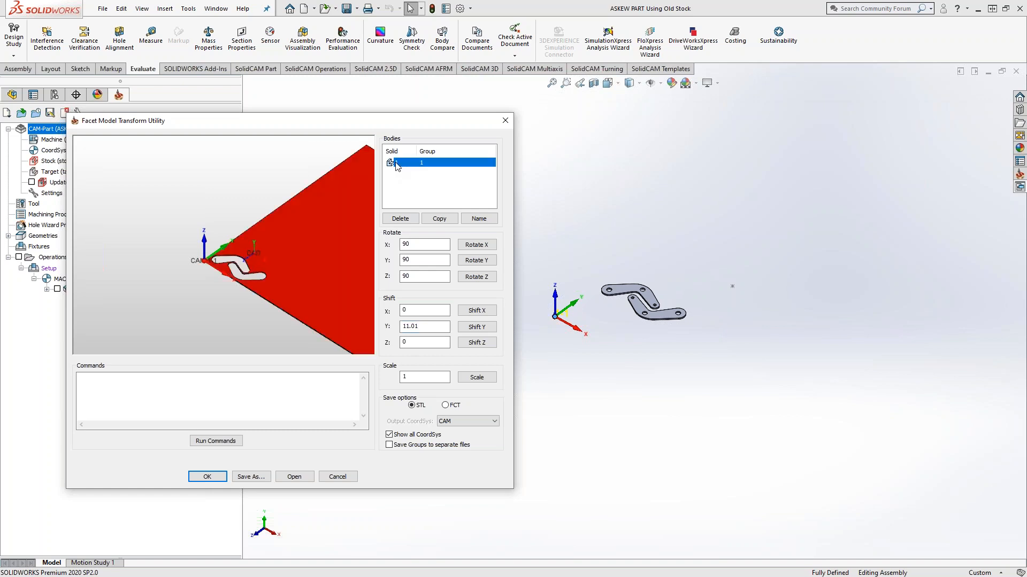
pyautogui.click(479, 331)
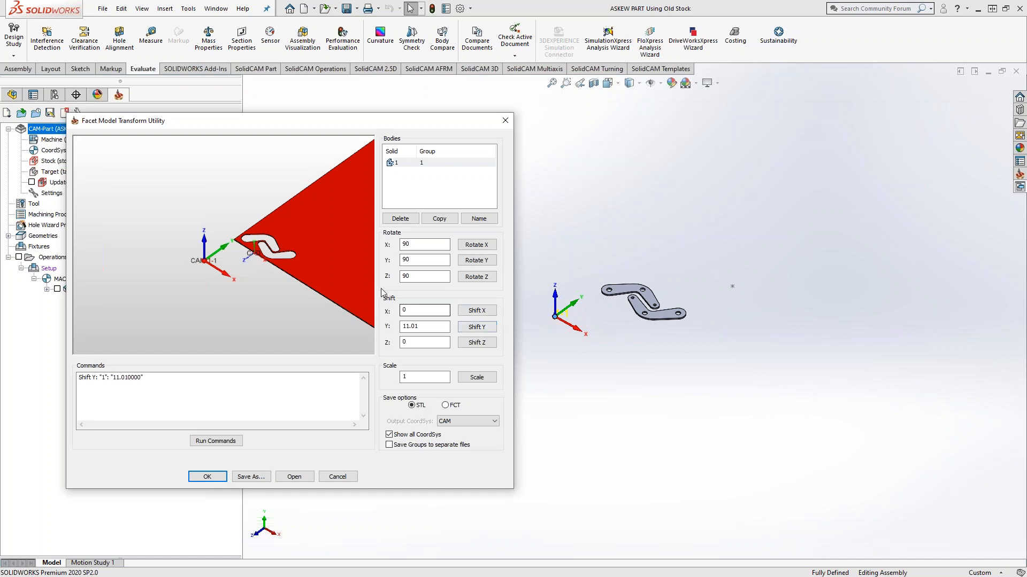
# Step: Try shifting the stock body by -7.06 in X, applying the shift twice
pyautogui.doubleClick(404, 310)
pyautogui.click(474, 311)
pyautogui.click(474, 311)
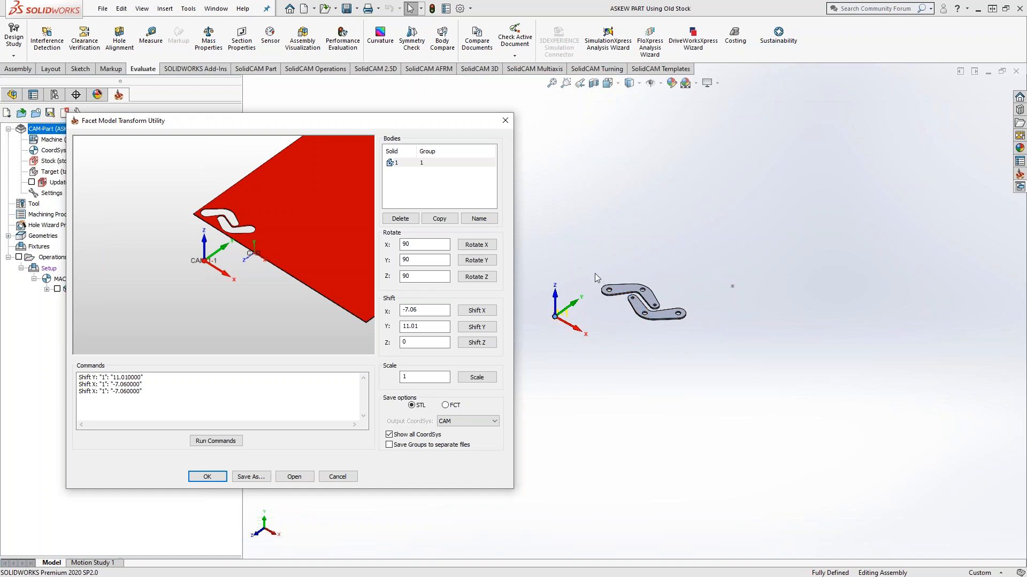
# Step: Reverse the X shifts by moving the stock body 7.06 in X twice
pyautogui.moveTo(421, 309); pyautogui.dragTo(373, 309)
pyautogui.click(476, 311)
pyautogui.click(475, 312)
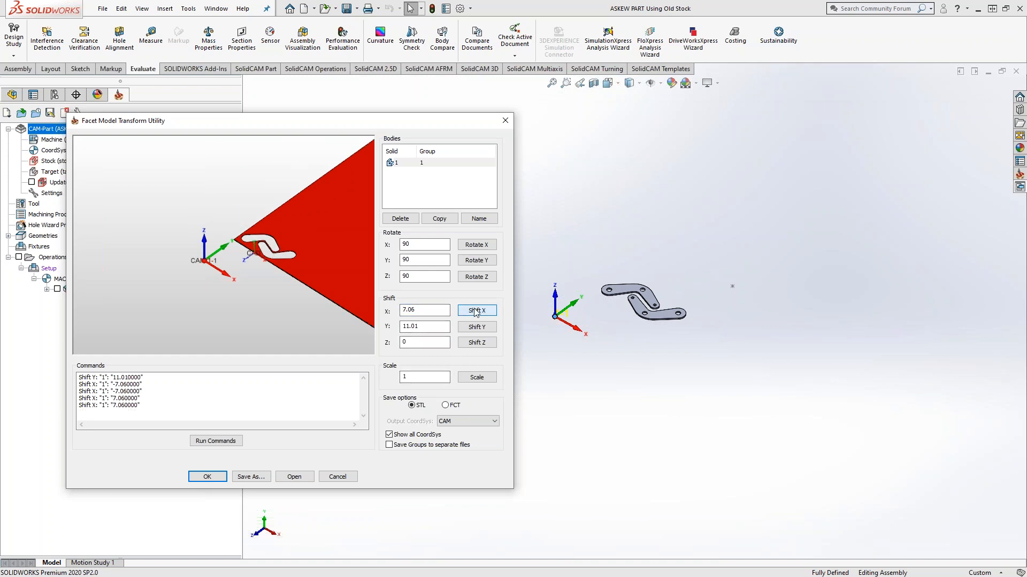
# Step: Shift the stock body by 0.25 in Z and check its position against the coordinate systems
pyautogui.moveTo(221, 273); pyautogui.dragTo(223, 270, button='middle')
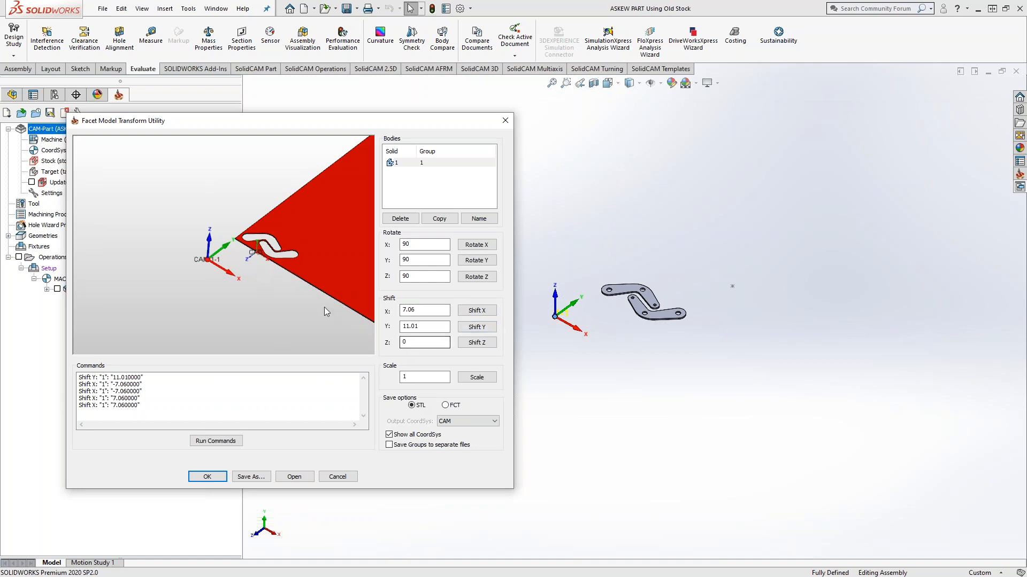
pyautogui.click(417, 343)
pyautogui.click(488, 343)
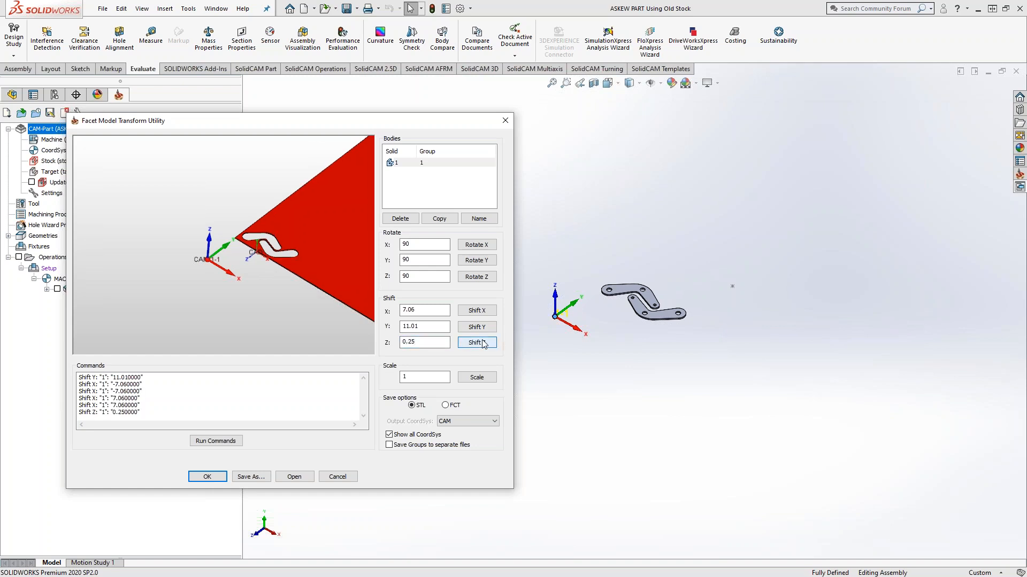
pyautogui.moveTo(263, 256)
pyautogui.mouseDown(button='middle')
pyautogui.moveTo(239, 233)
pyautogui.moveTo(261, 252)
pyautogui.mouseUp(button='middle')
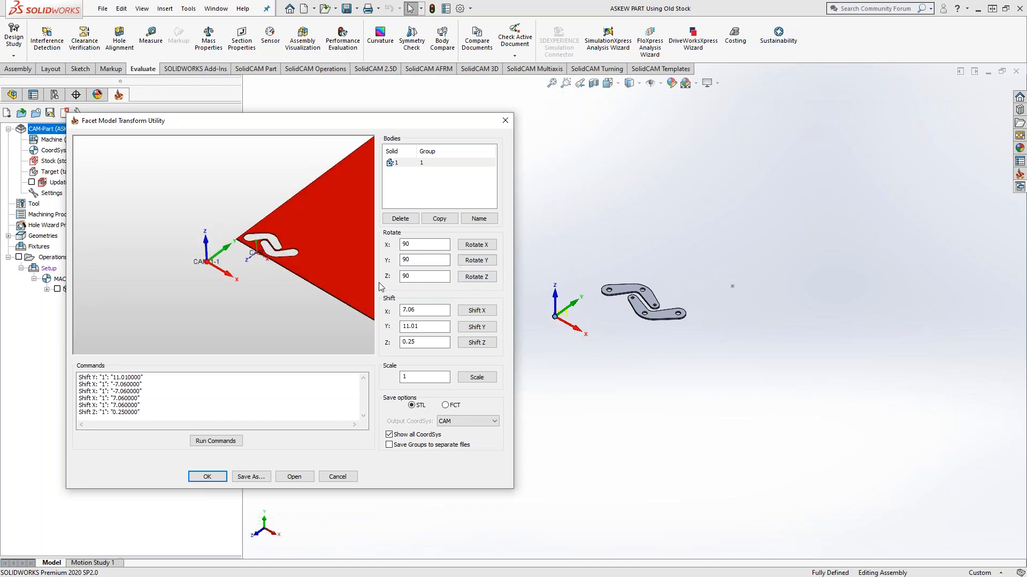
# Step: Rotate the stock body by -90 degrees about X, applying the rotation twice
pyautogui.click(403, 243)
pyautogui.write('-')
pyautogui.click(478, 245)
pyautogui.click(477, 245)
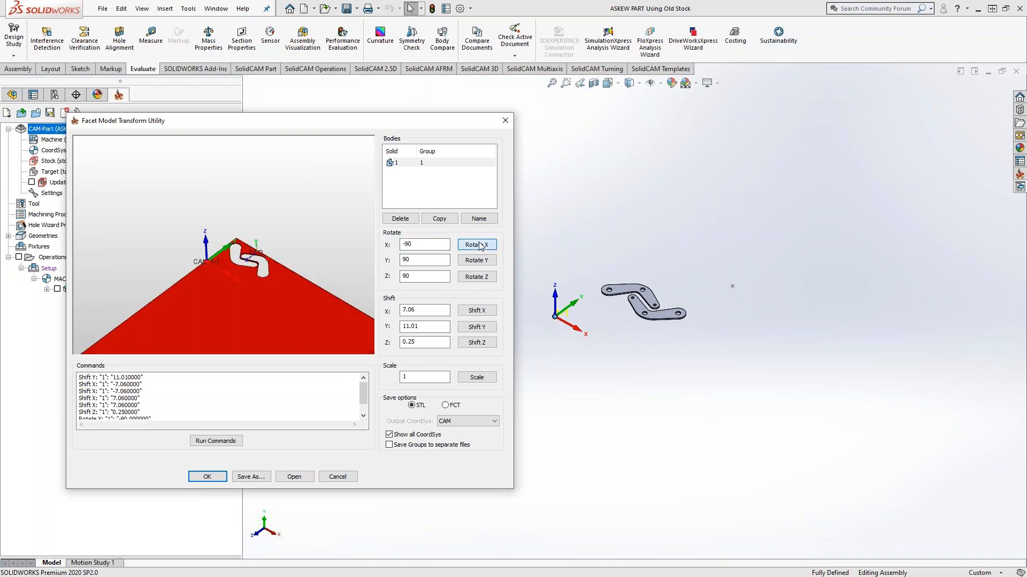
# Step: Rotate the stock body another -90 degrees about X and save the model as "Askew Stock from Updated Stock - Fixed 2"
pyautogui.click(478, 245)
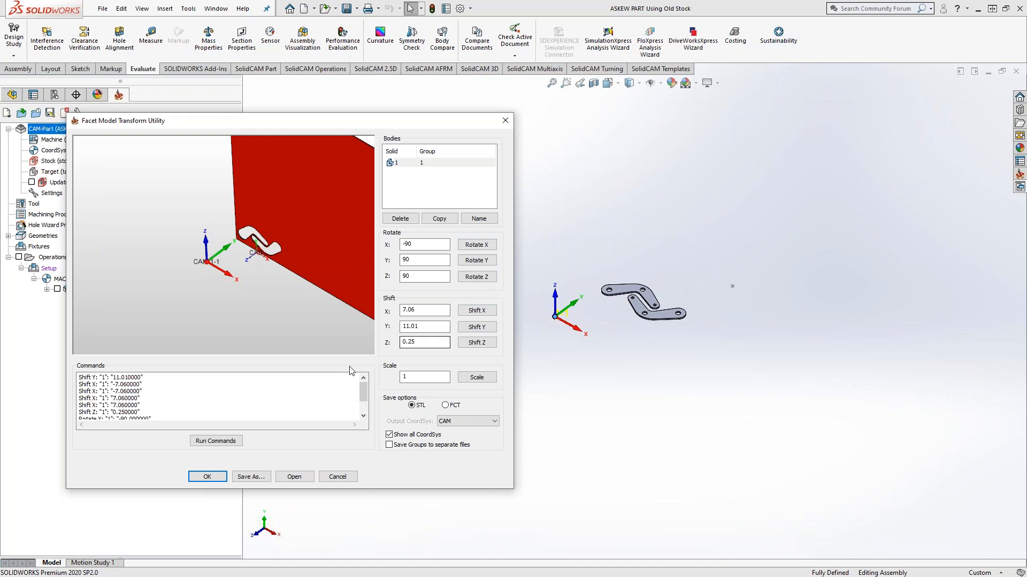
pyautogui.click(250, 476)
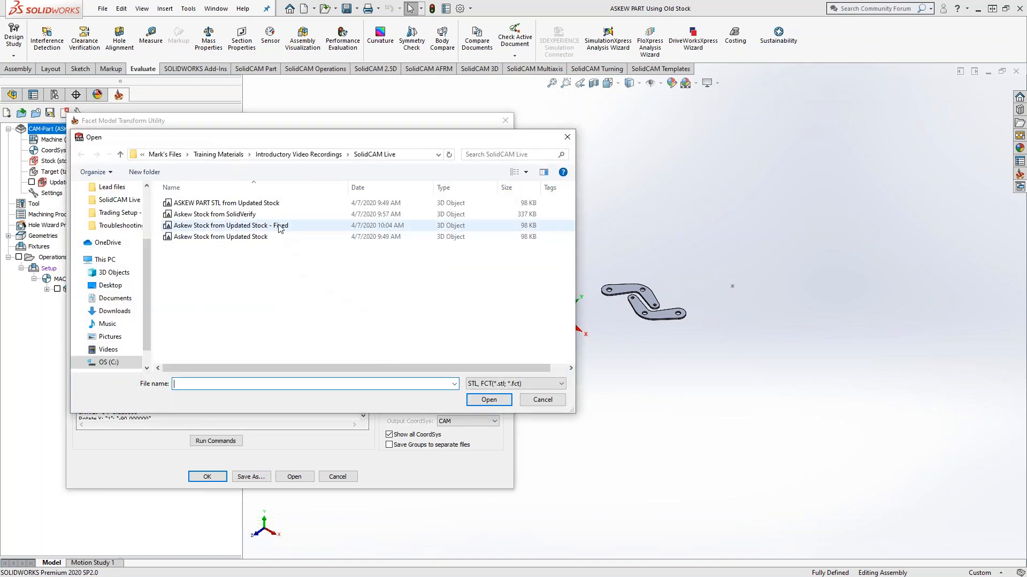
pyautogui.click(277, 229)
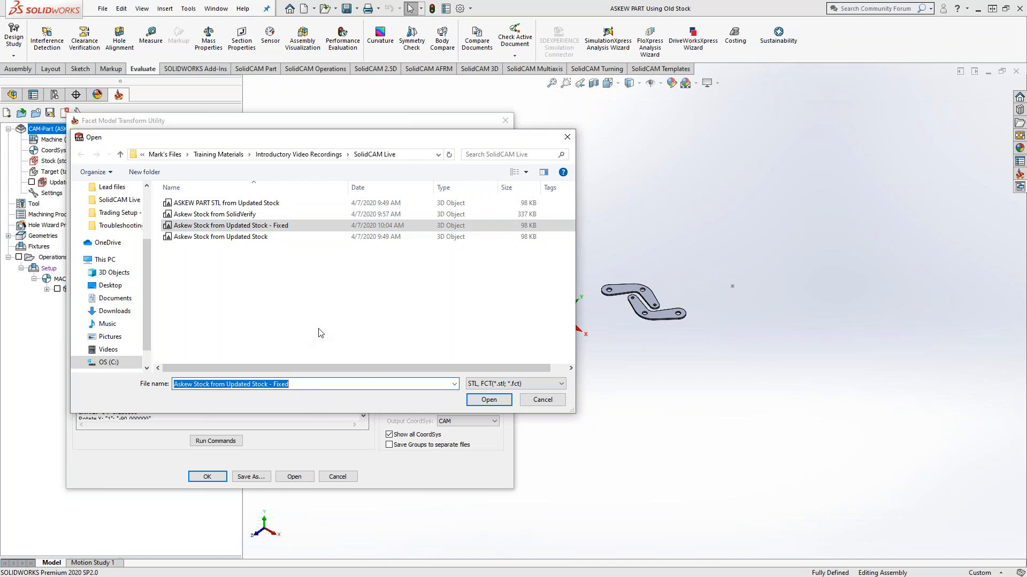
pyautogui.press('End')
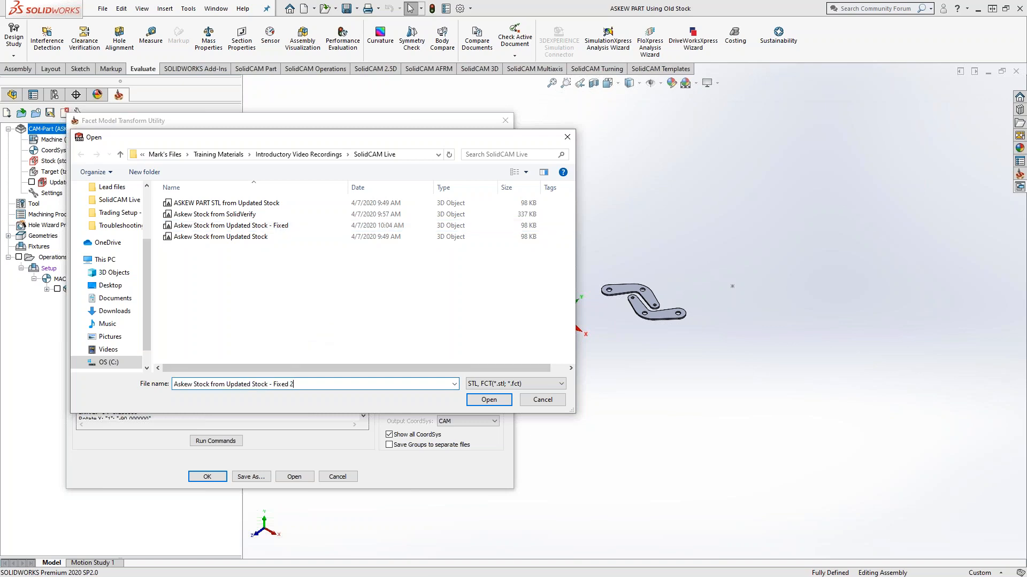
pyautogui.write('2')
pyautogui.click(488, 400)
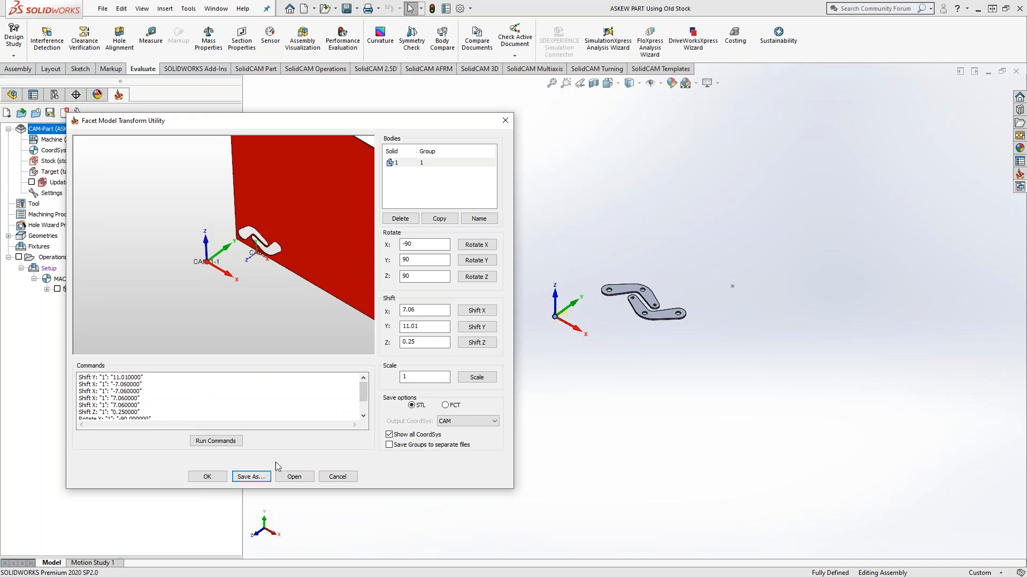
pyautogui.click(207, 477)
# Step: Redefine the CAM-Part's stock with the STL file "Askew Stock from Updated Stock - Fixed 2"
pyautogui.click(51, 164)
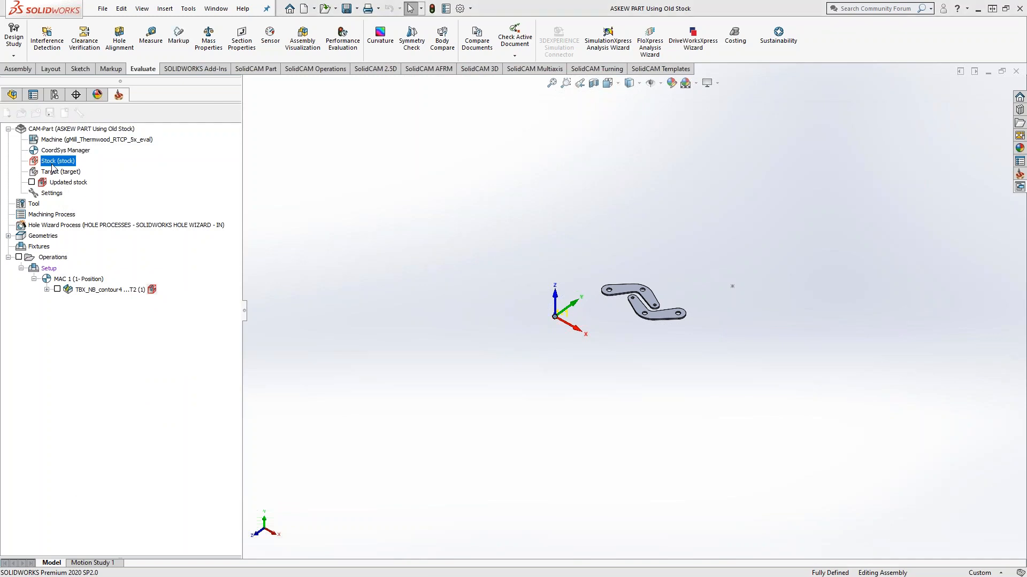
pyautogui.doubleClick(51, 164)
pyautogui.click(119, 260)
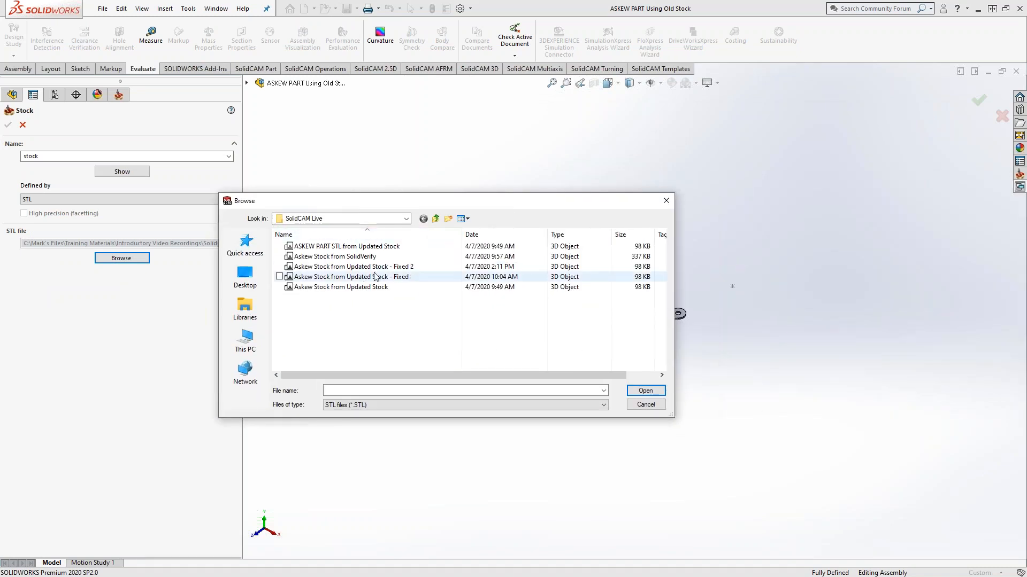
pyautogui.click(385, 266)
pyautogui.click(646, 391)
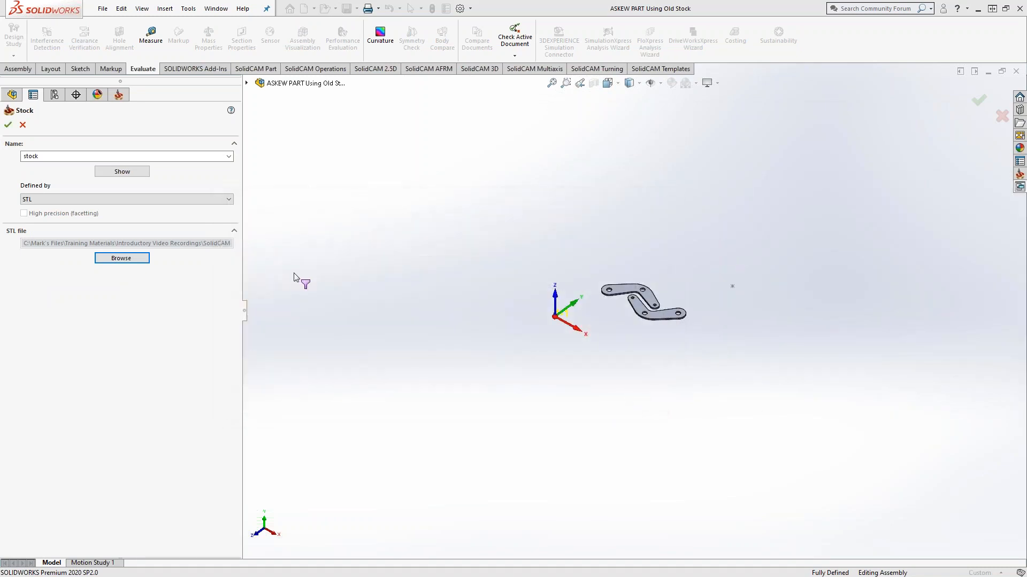
pyautogui.click(8, 125)
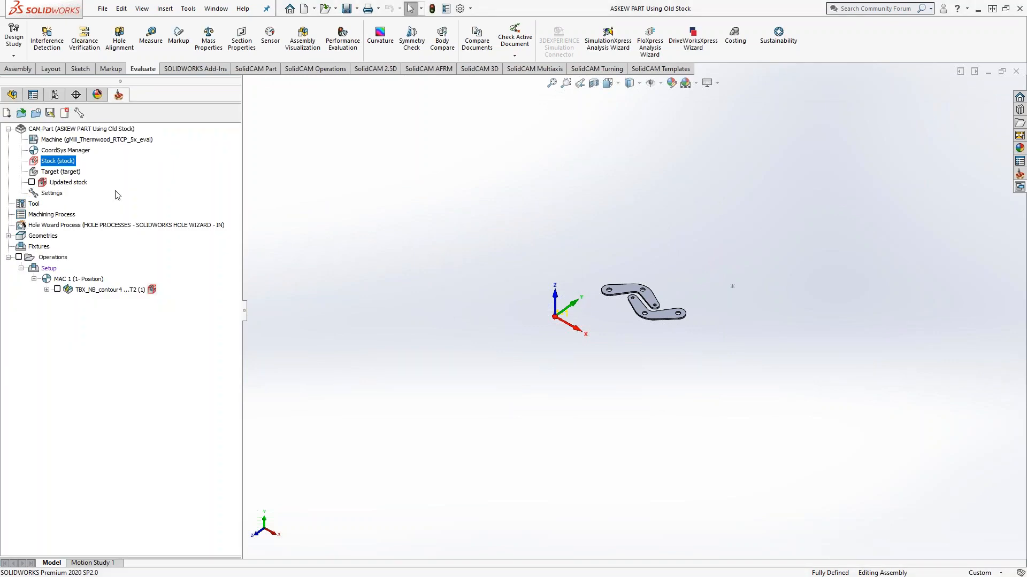
# Step: Show the updated stock, check its position against the part from another angle, and hide it again
pyautogui.click(32, 182)
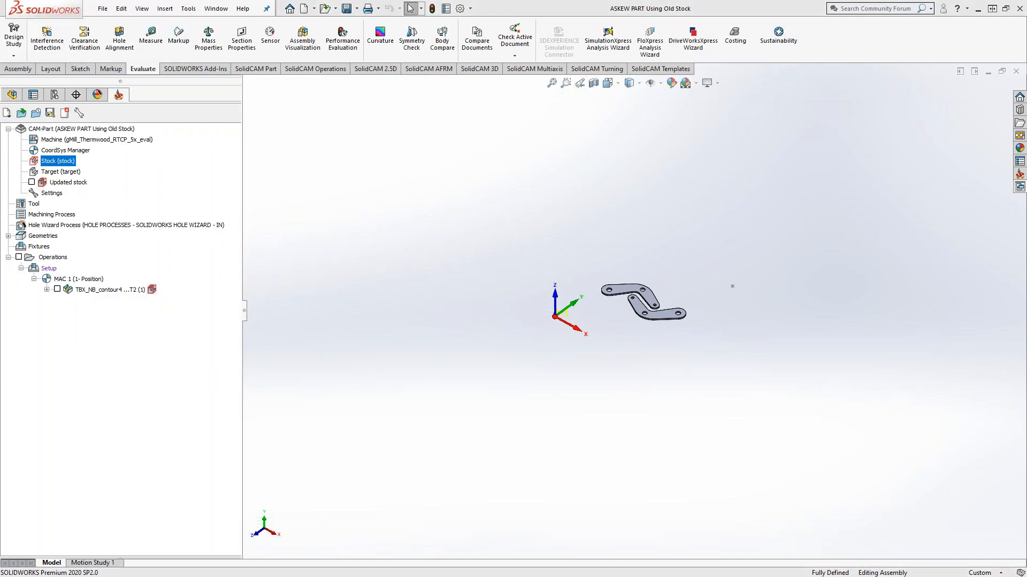
pyautogui.moveTo(487, 300); pyautogui.dragTo(510, 299, button='middle')
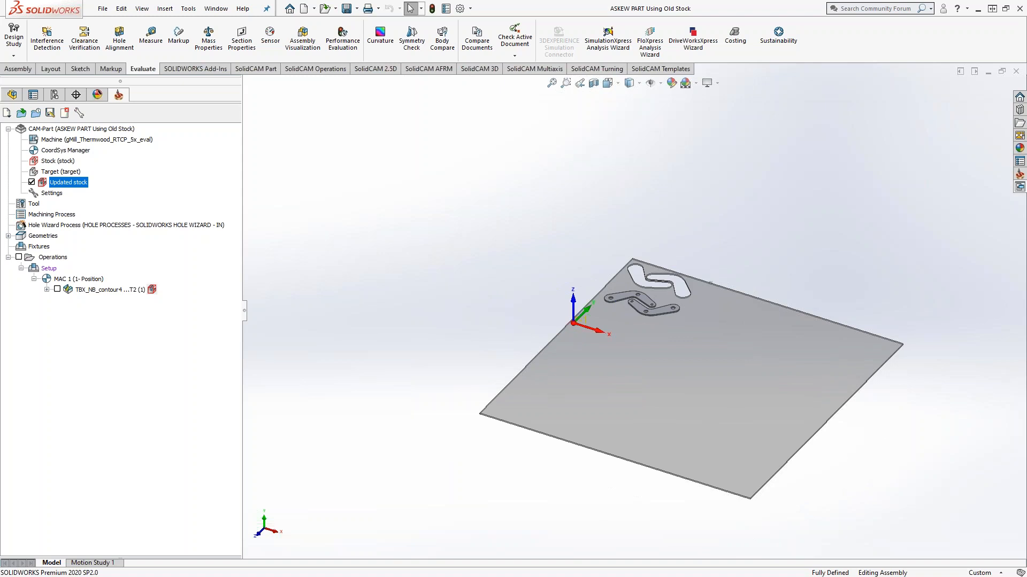
pyautogui.click(32, 182)
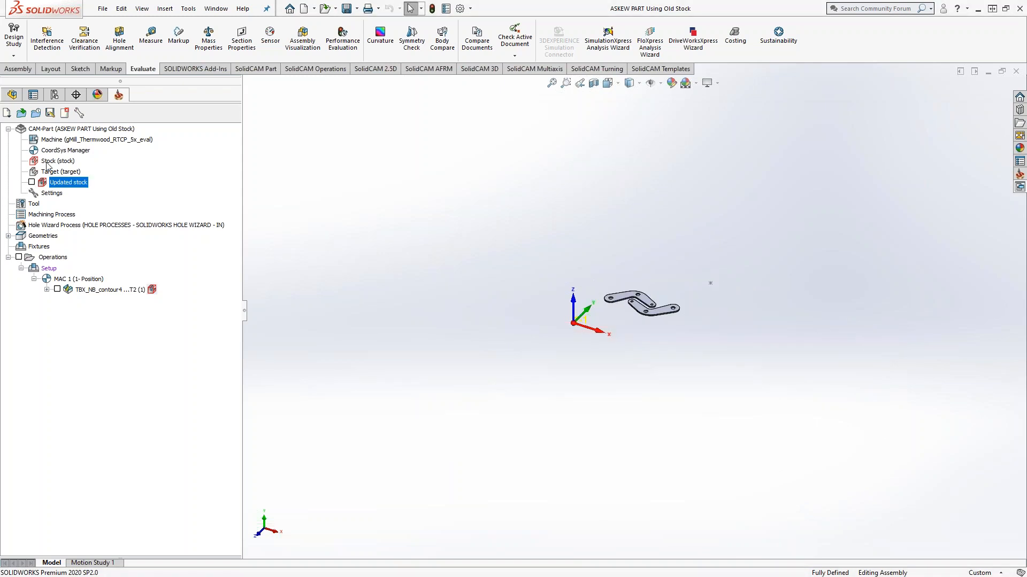
pyautogui.click(48, 162)
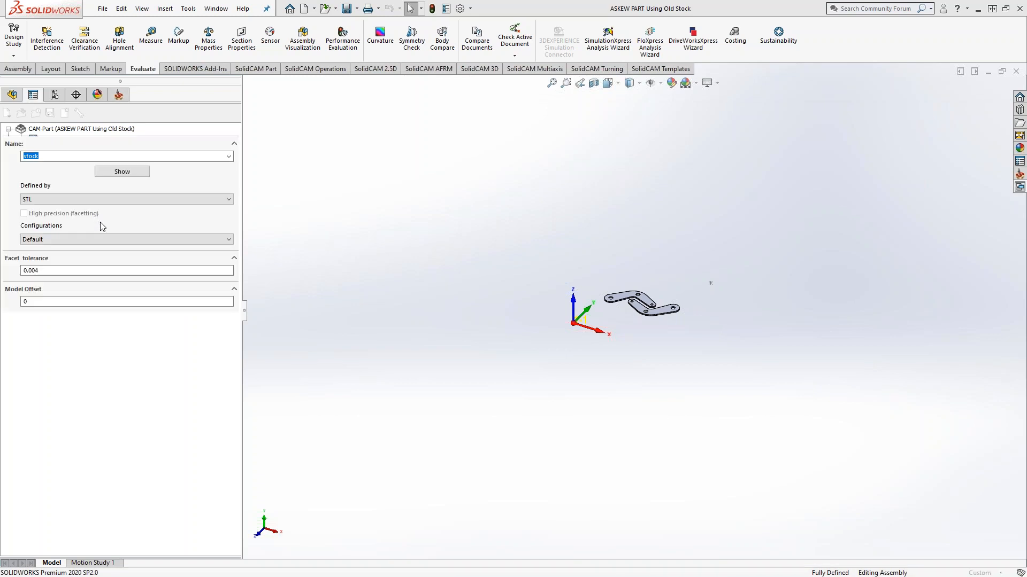
pyautogui.click(116, 259)
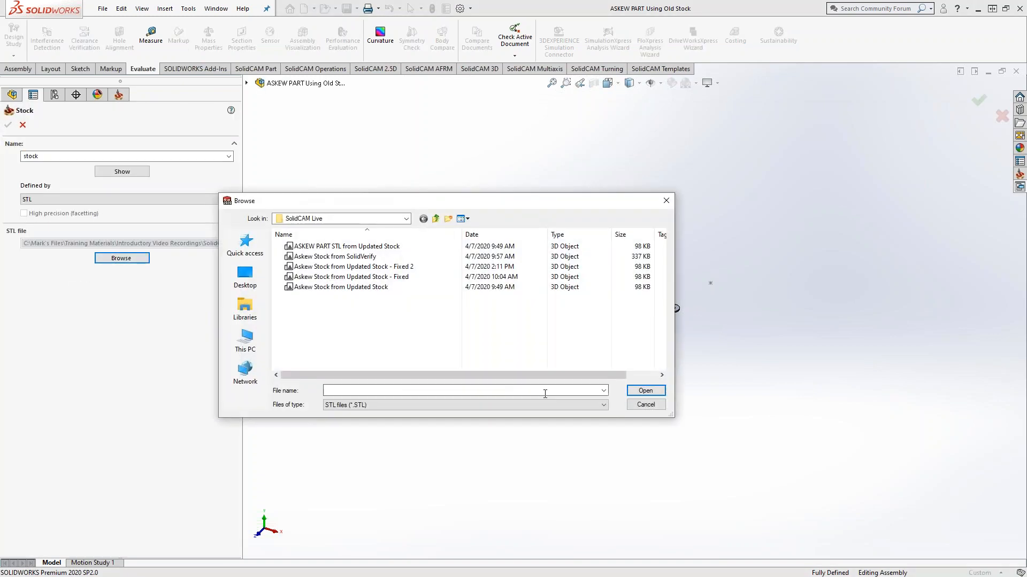
pyautogui.click(643, 407)
pyautogui.click(22, 125)
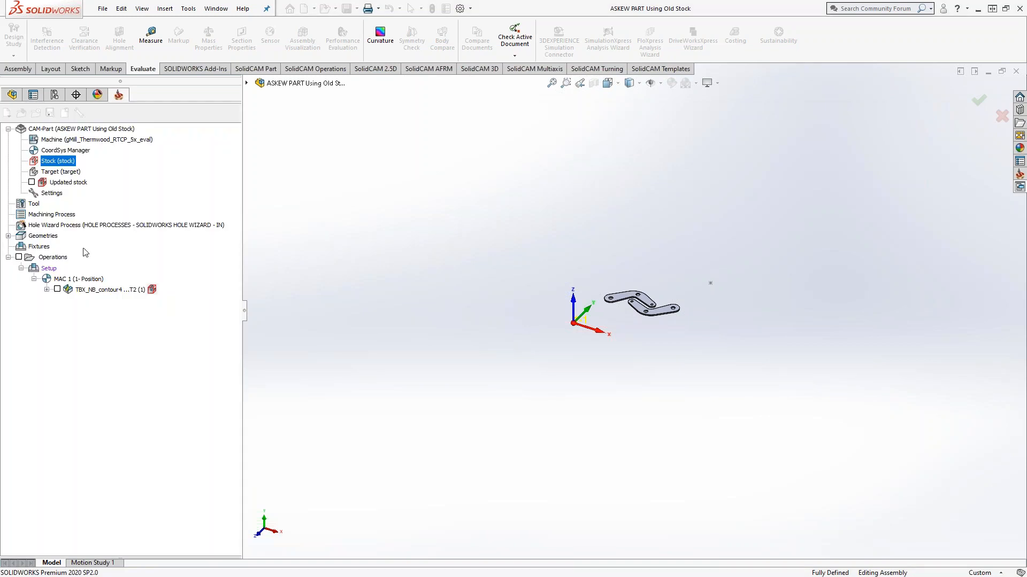
# Step: Load "Askew Stock from Updated Stock" into the Facet Model Editor
pyautogui.rightClick(62, 131)
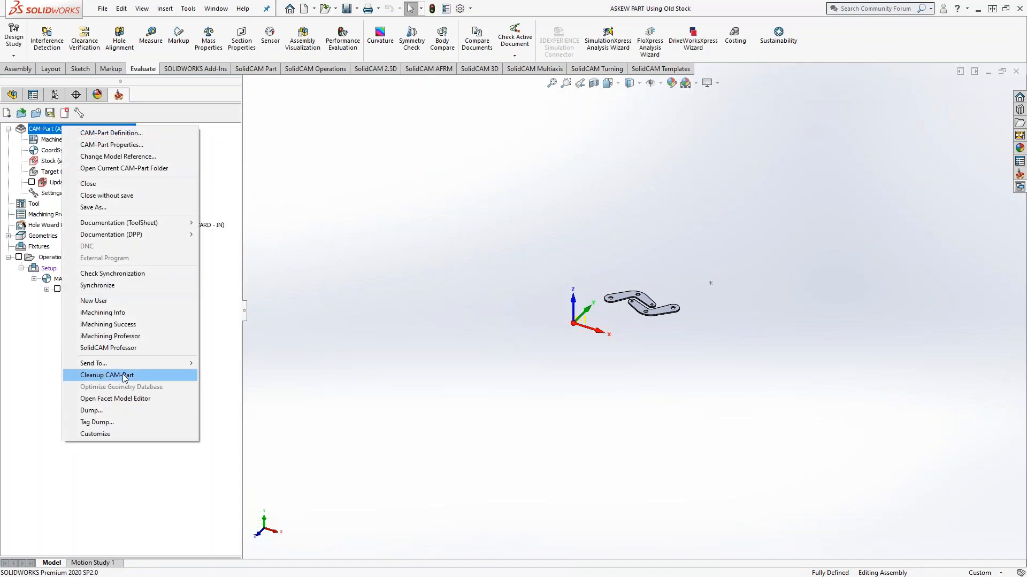
pyautogui.click(123, 399)
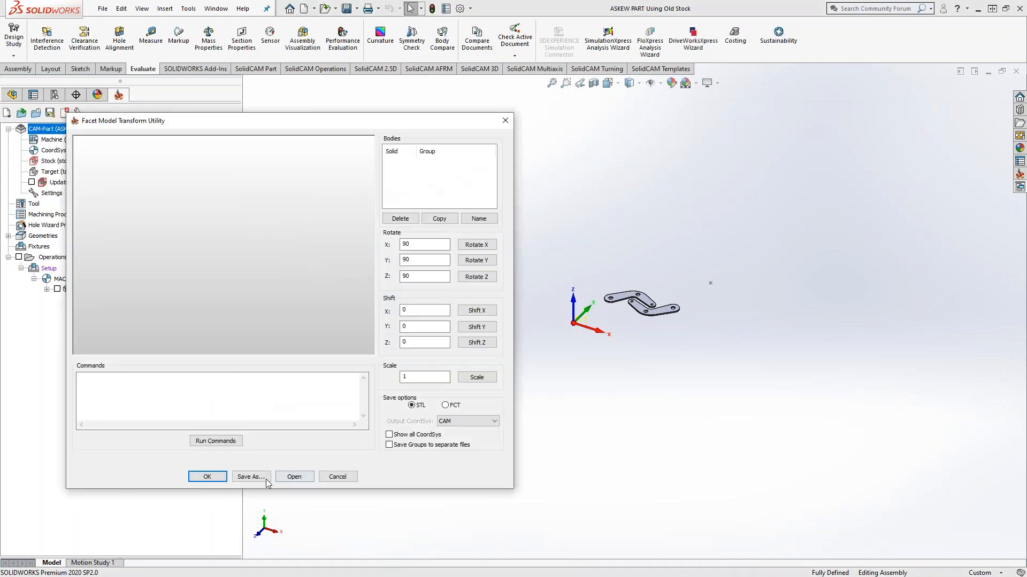
pyautogui.click(294, 477)
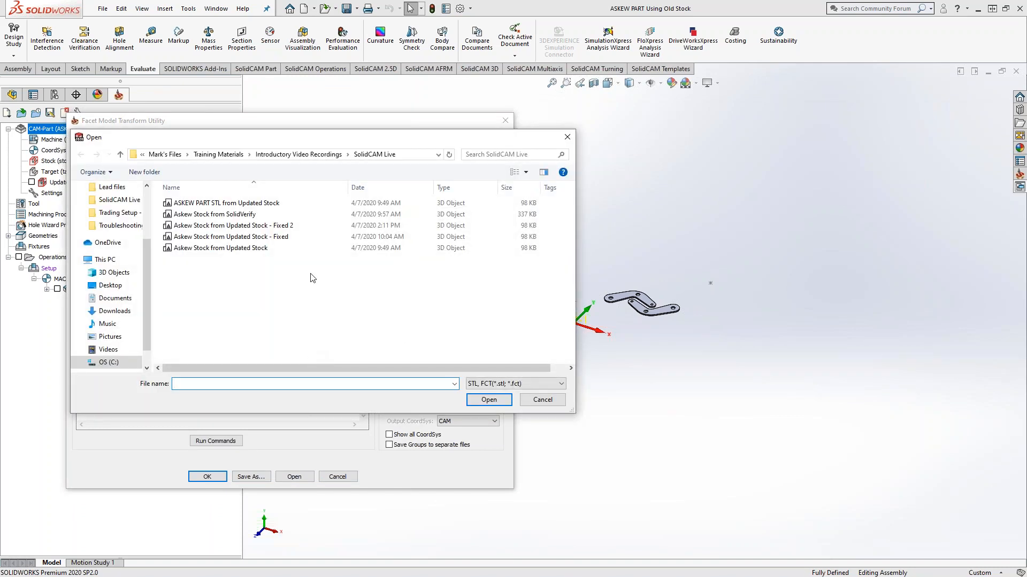
pyautogui.click(260, 249)
pyautogui.click(488, 401)
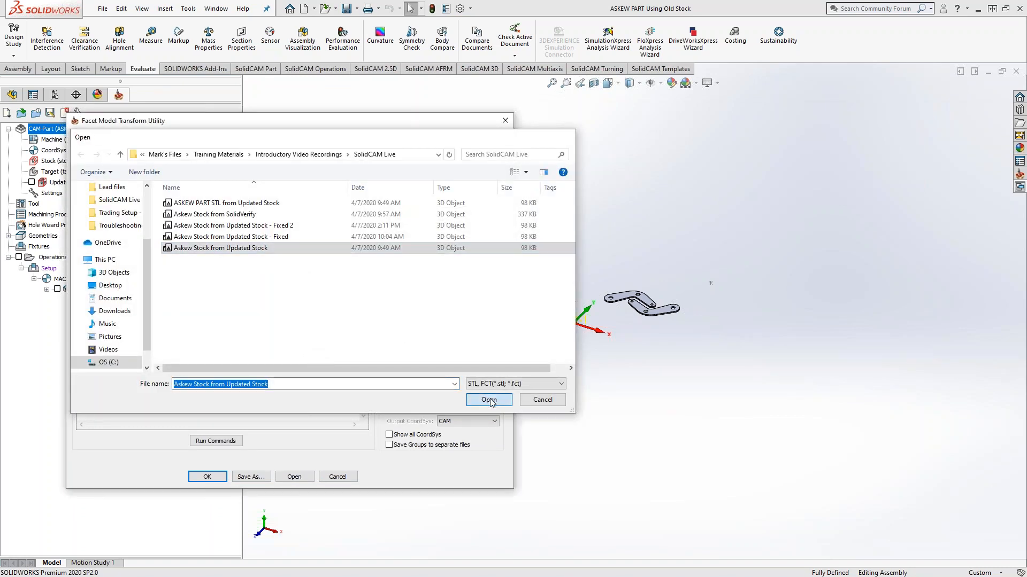
# Step: Show all coordinate systems and set the output coordinate system to MAC 1 (1- Position)
pyautogui.click(390, 435)
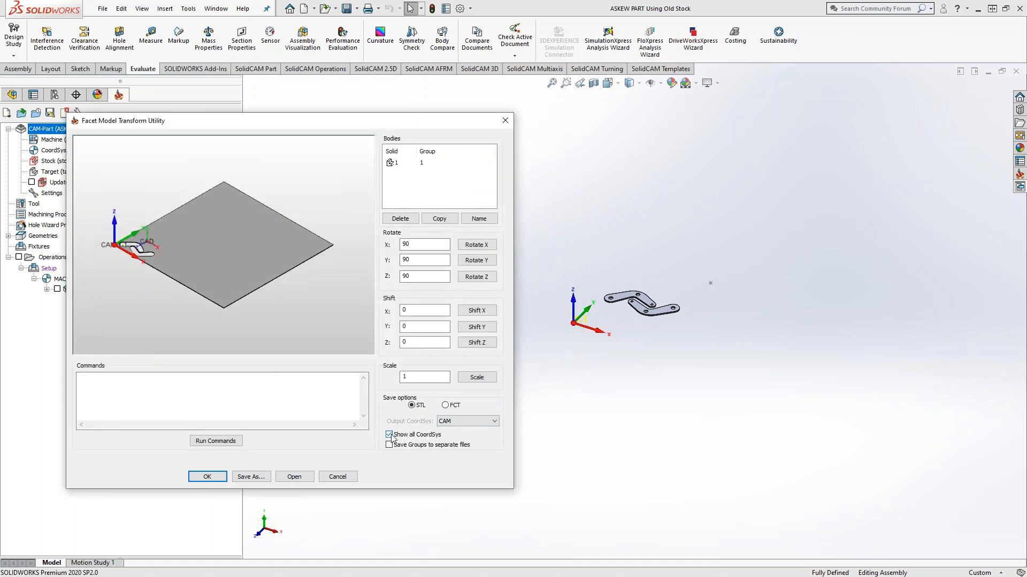
pyautogui.click(484, 421)
pyautogui.click(469, 445)
# Step: Shift the stock body by 11.01 in Y and 7.06 in X
pyautogui.scroll(3, 134, 249)
pyautogui.scroll(3, 186, 243)
pyautogui.moveTo(184, 243); pyautogui.dragTo(208, 278, button='middle')
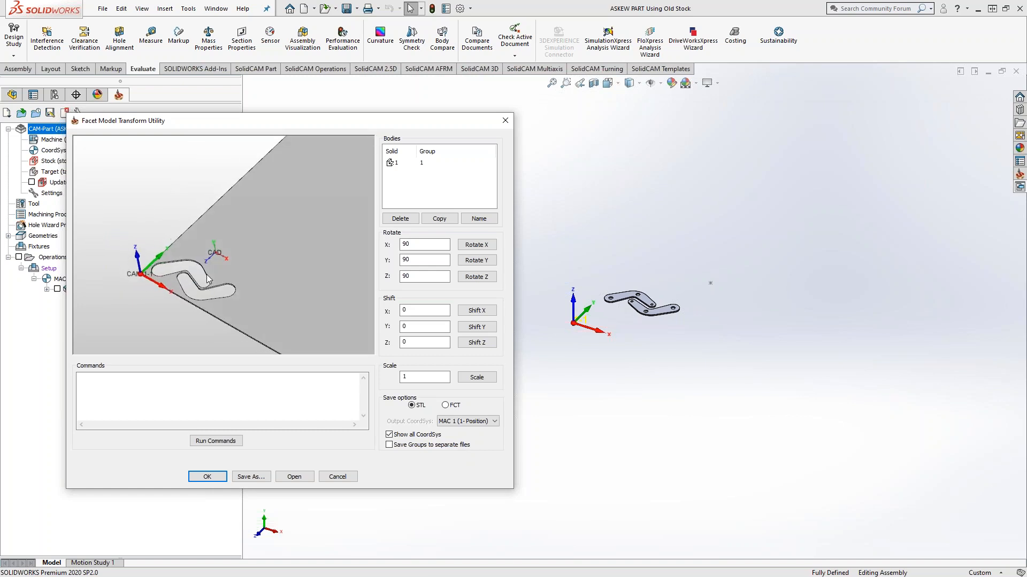
pyautogui.doubleClick(404, 326)
pyautogui.click(478, 330)
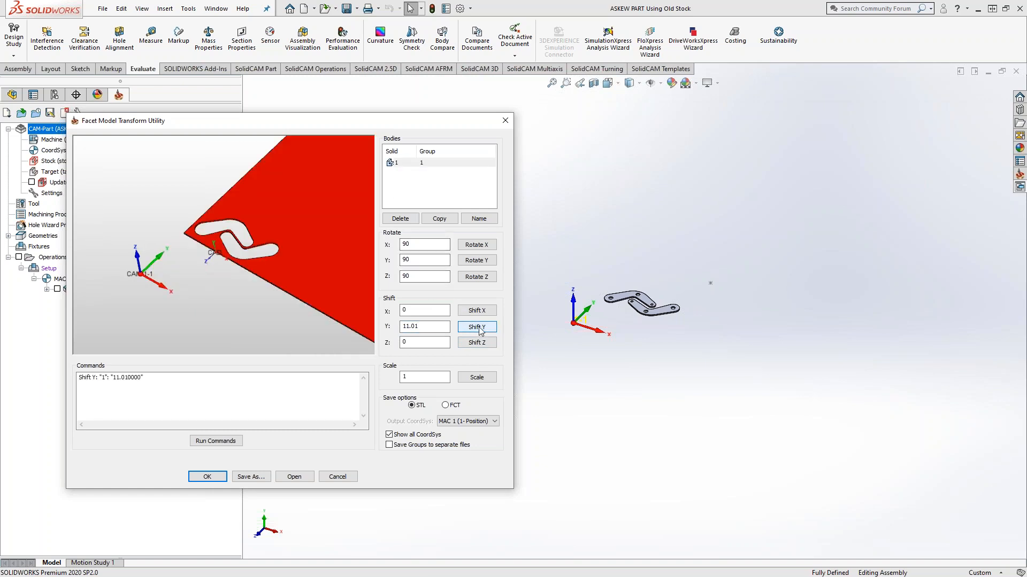
pyautogui.doubleClick(405, 310)
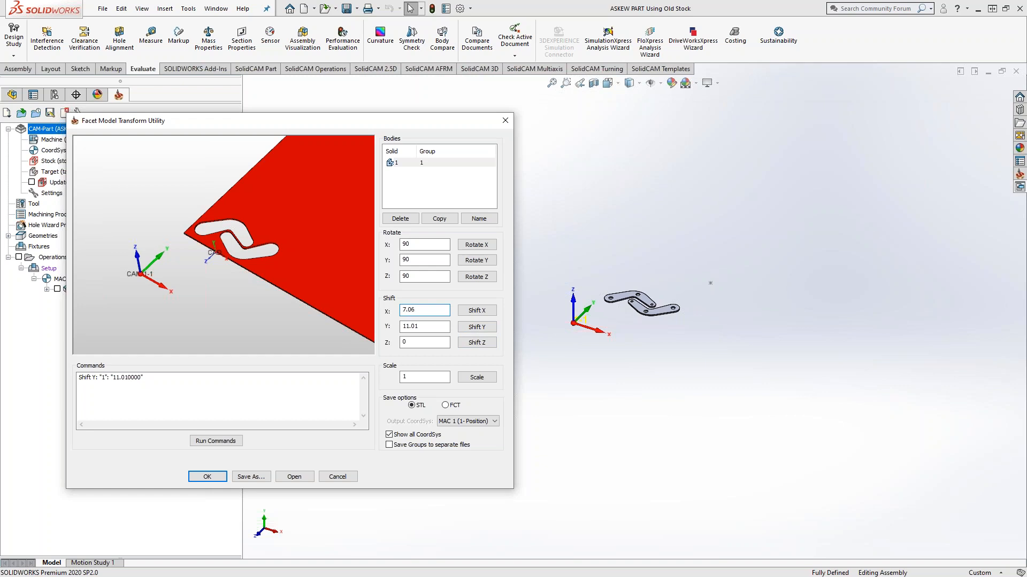
pyautogui.click(476, 311)
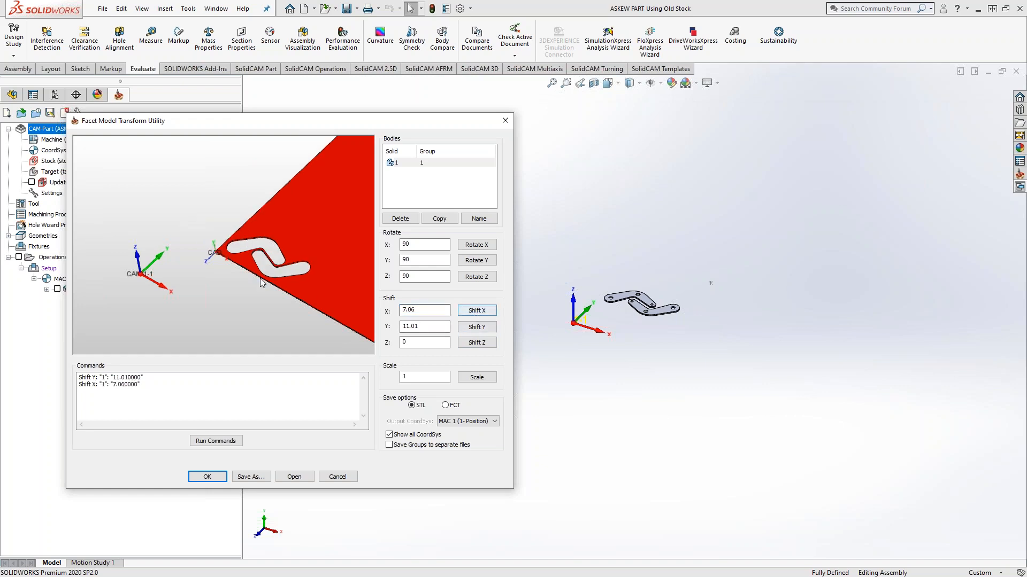
# Step: Shift the stock body by 0.25 in Z
pyautogui.scroll(5, 235, 246)
pyautogui.scroll(5, 222, 231)
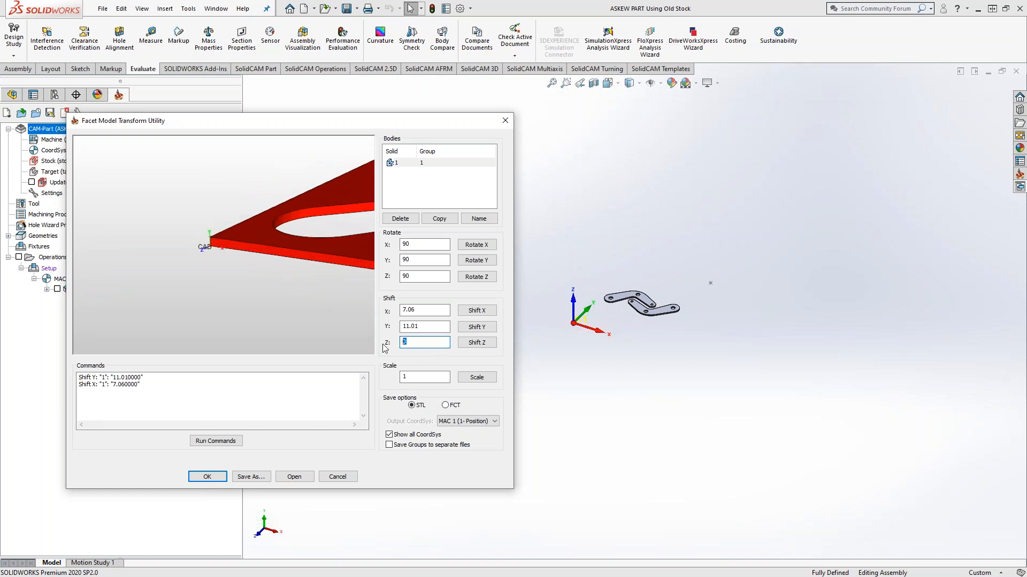
pyautogui.write('0.25')
pyautogui.click(481, 345)
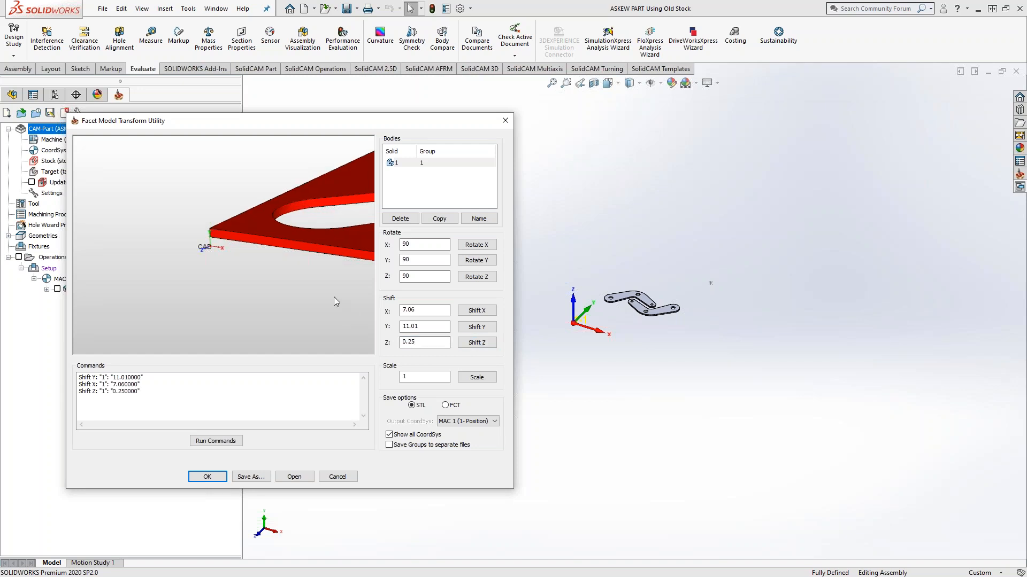
# Step: Rotate the stock body by 90 degrees about X and inspect its corner against the CAD coordinate system
pyautogui.click(402, 245)
pyautogui.click(477, 245)
pyautogui.scroll(-5, 283, 276)
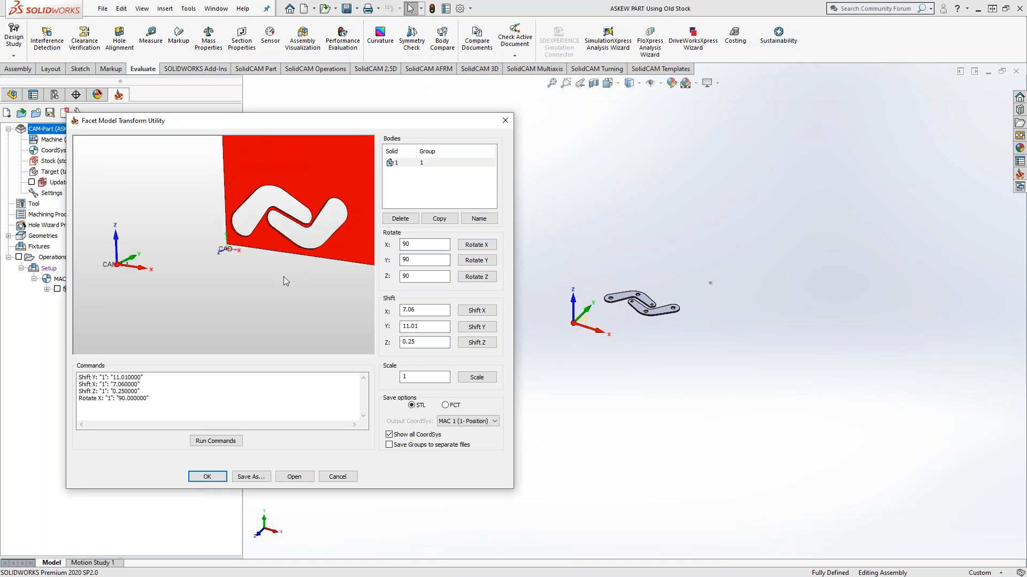
pyautogui.moveTo(274, 281)
pyautogui.mouseDown(button='middle')
pyautogui.moveTo(256, 277)
pyautogui.moveTo(274, 281)
pyautogui.mouseUp(button='middle')
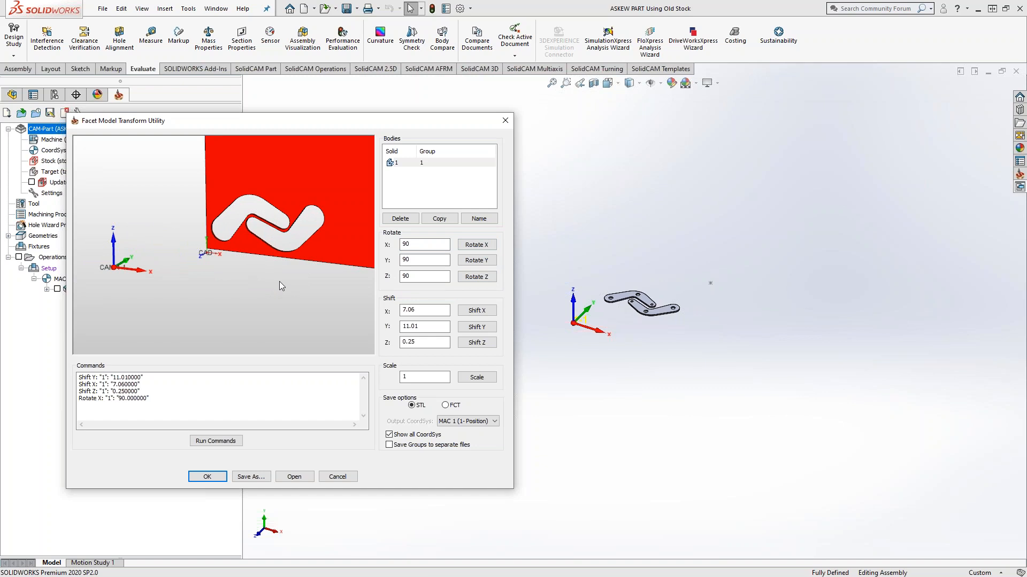
pyautogui.scroll(3, 210, 251)
pyautogui.scroll(2, 209, 252)
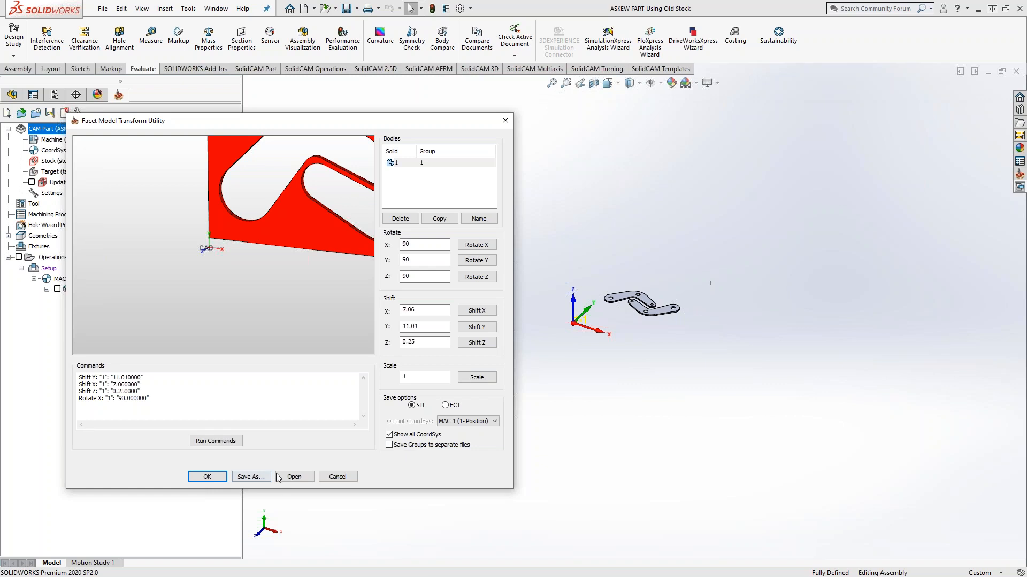
pyautogui.click(251, 477)
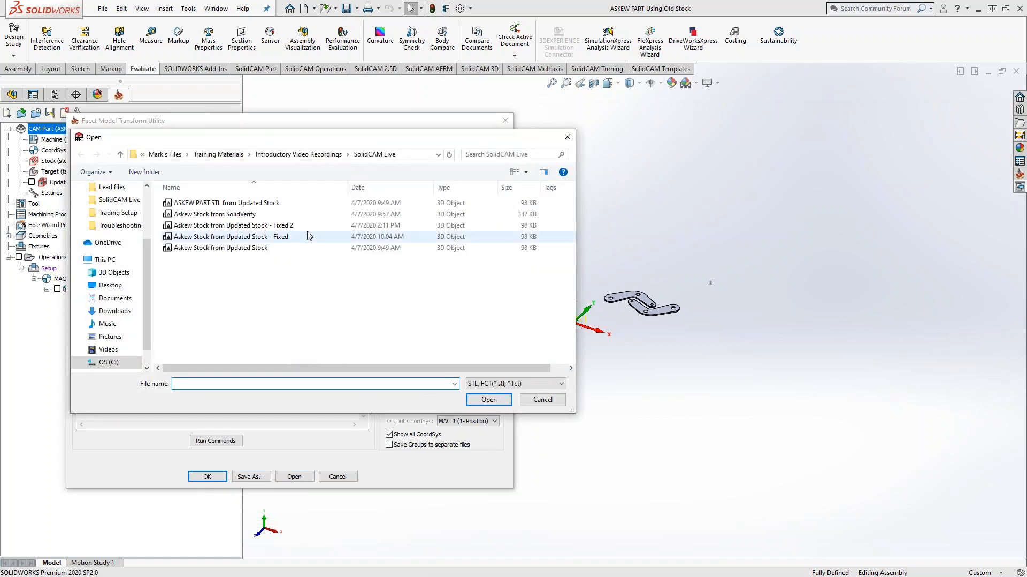
pyautogui.click(298, 225)
pyautogui.moveTo(317, 138); pyautogui.dragTo(493, 154)
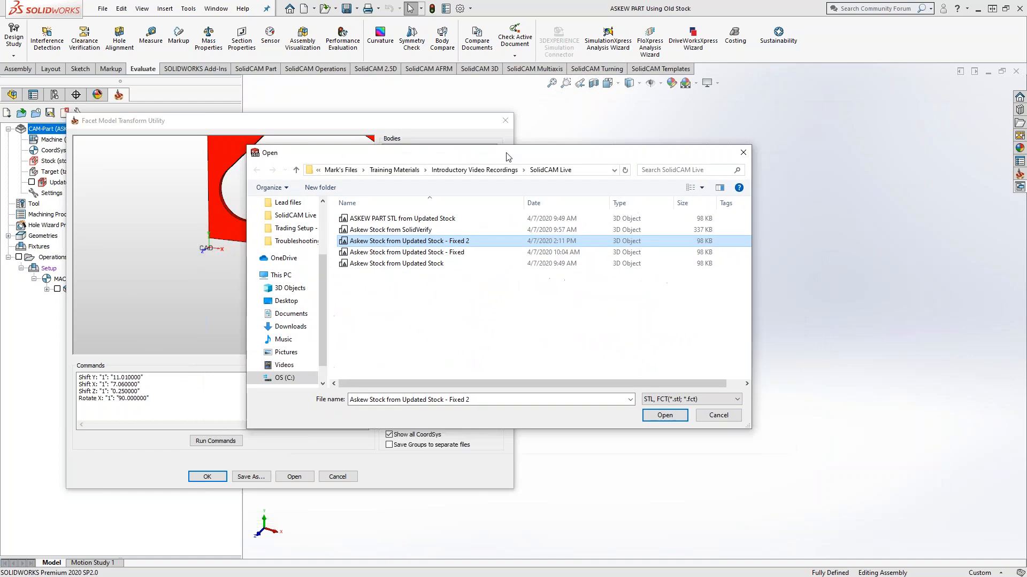
pyautogui.click(717, 415)
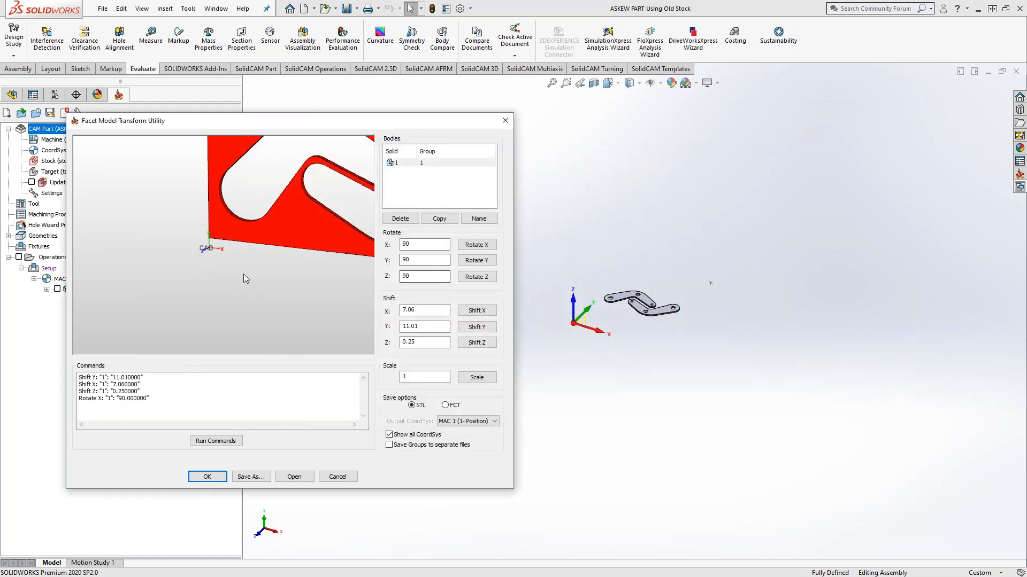
# Step: Shift the rotated stock body by -0.25 in Z
pyautogui.moveTo(423, 342); pyautogui.dragTo(393, 344)
pyautogui.scroll(-3, 320, 309)
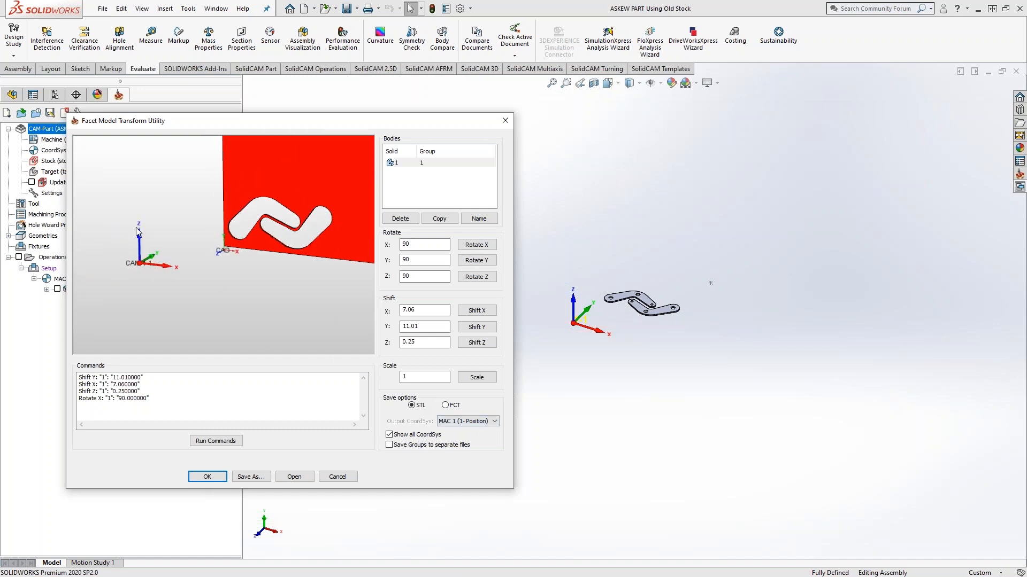
pyautogui.click(422, 343)
pyautogui.write('-.25')
pyautogui.click(478, 343)
# Step: Shift the stock body a further -0.25 in Z and save it as the STL file "Askew Stock from Updated Stock - Fixed 3"
pyautogui.moveTo(449, 344); pyautogui.dragTo(398, 345)
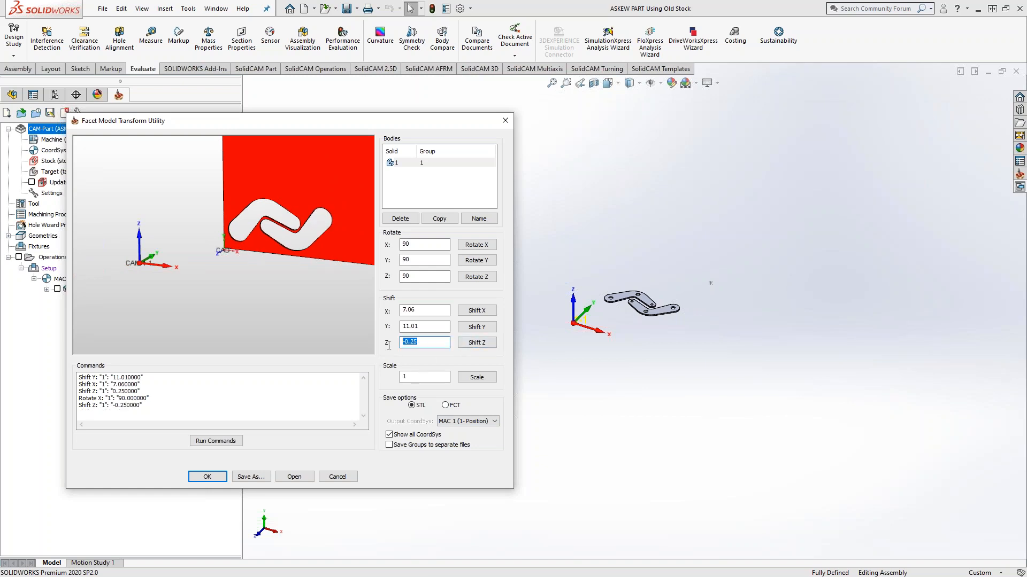
pyautogui.click(470, 345)
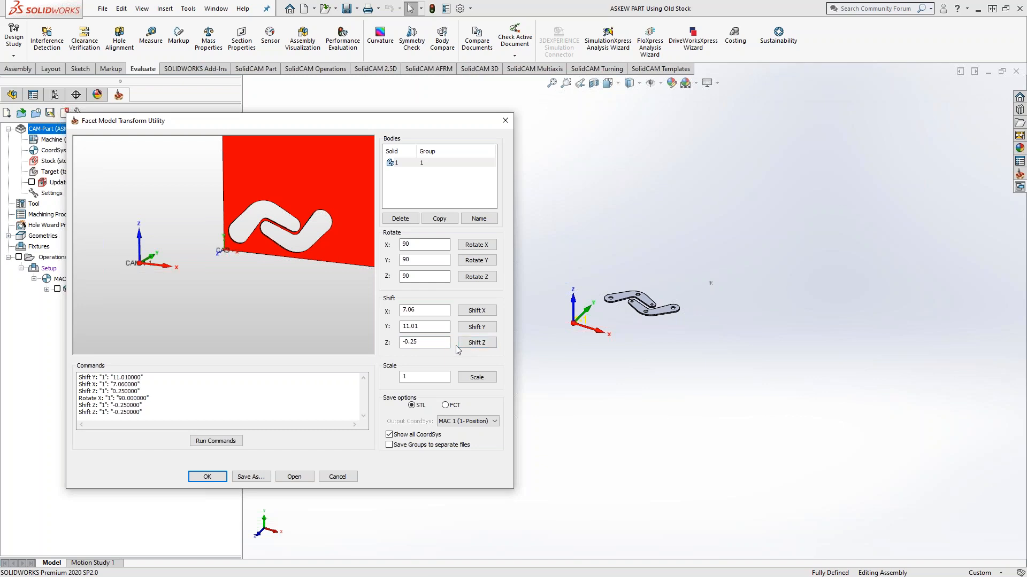
pyautogui.click(251, 476)
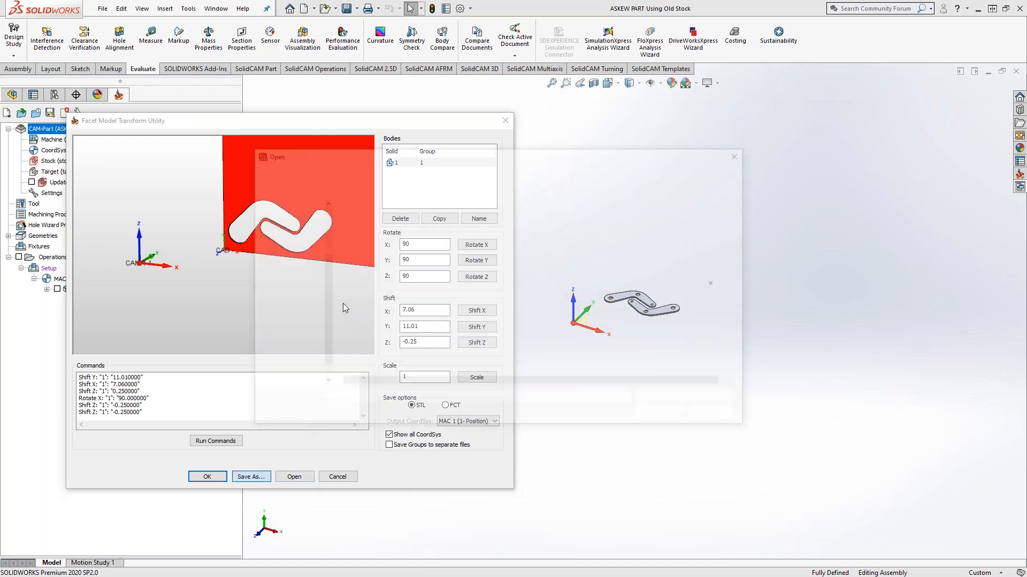
pyautogui.click(406, 240)
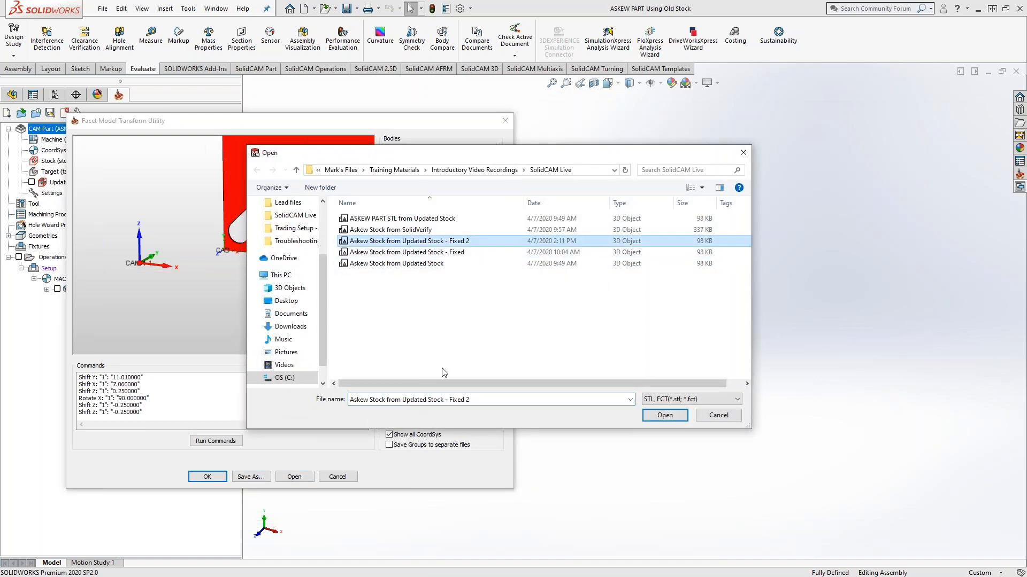
pyautogui.click(482, 399)
pyautogui.press('Right')
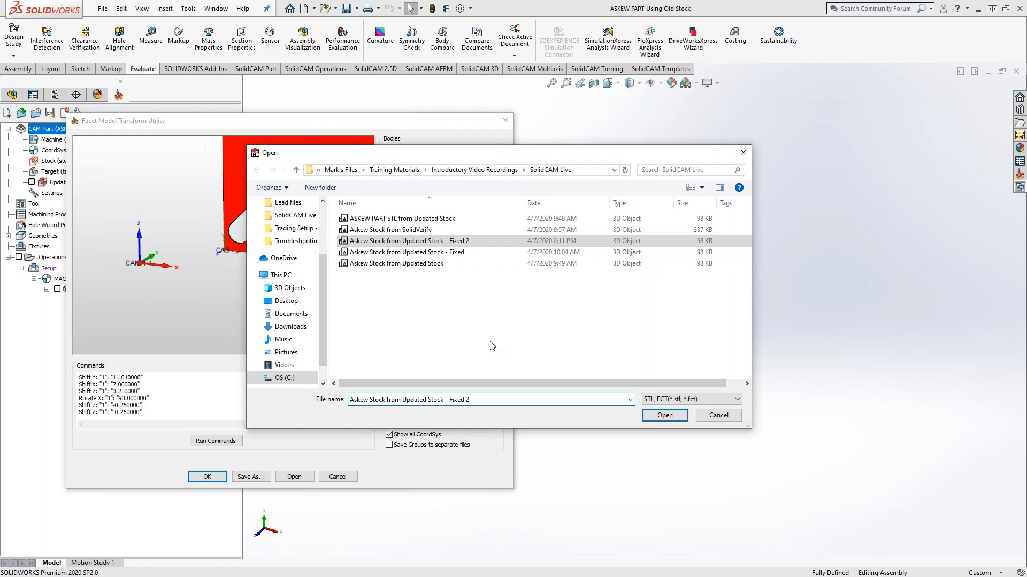
pyautogui.press('BackSpace')
pyautogui.write('3')
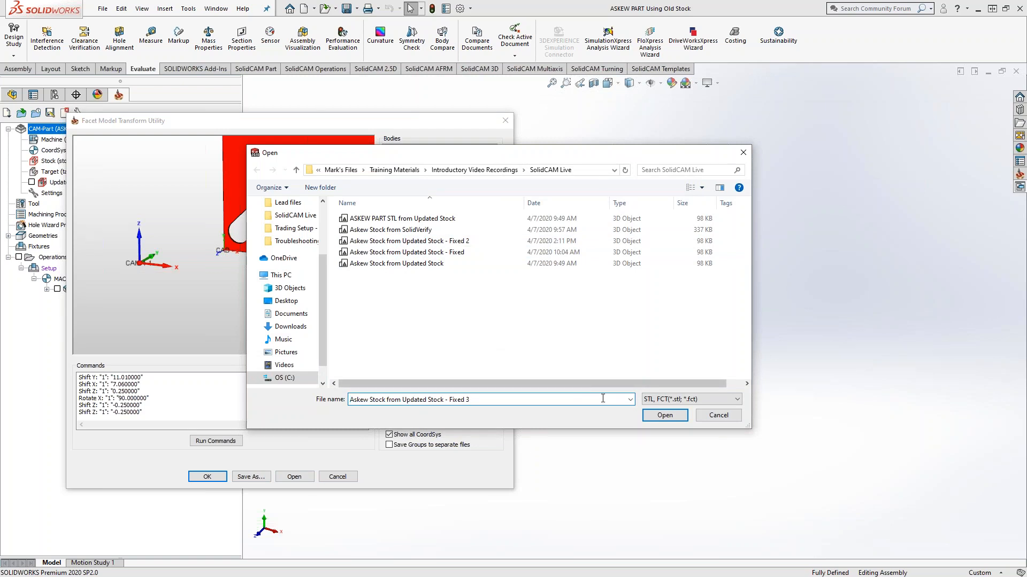
pyautogui.click(663, 416)
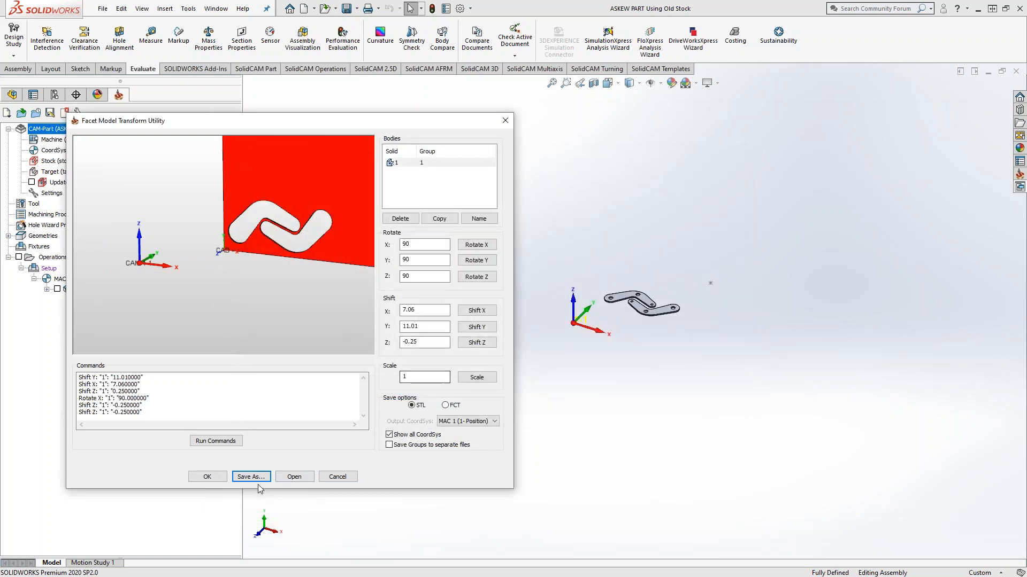
pyautogui.click(207, 477)
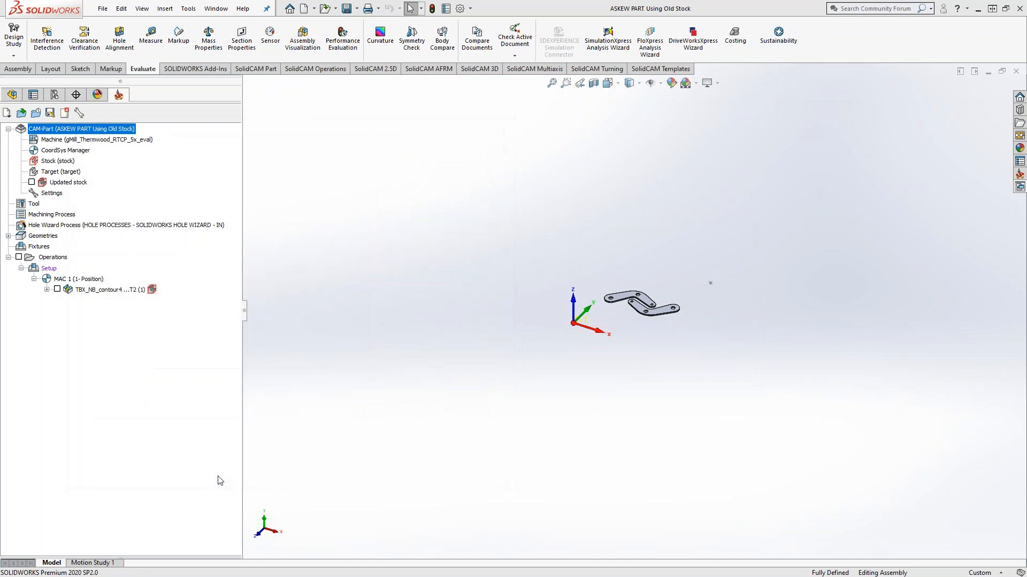
# Step: Redefine the CAM-Part's stock with the STL file "Askew Stock from Updated Stock - Fixed 3"
pyautogui.click(41, 163)
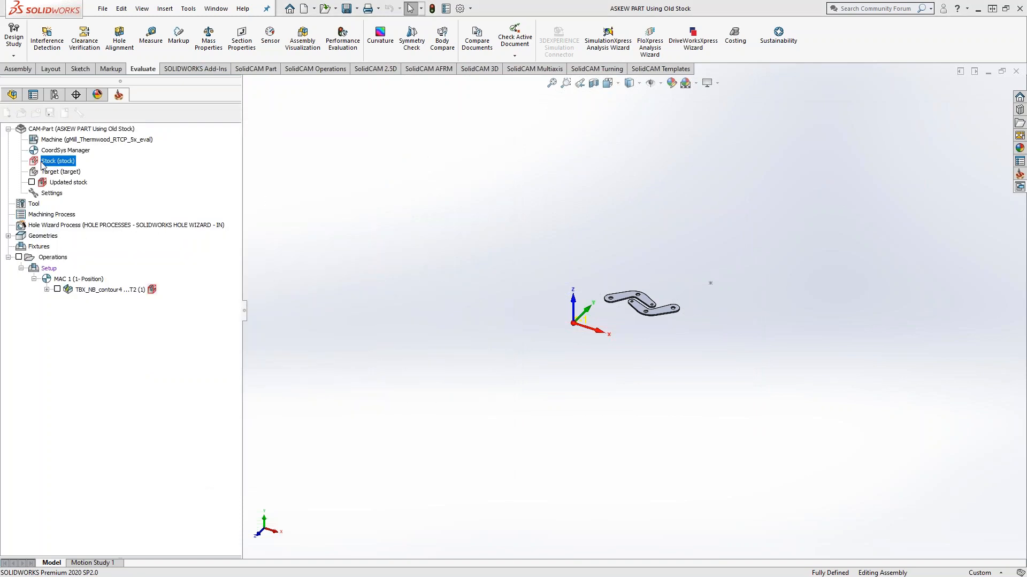
pyautogui.doubleClick(42, 163)
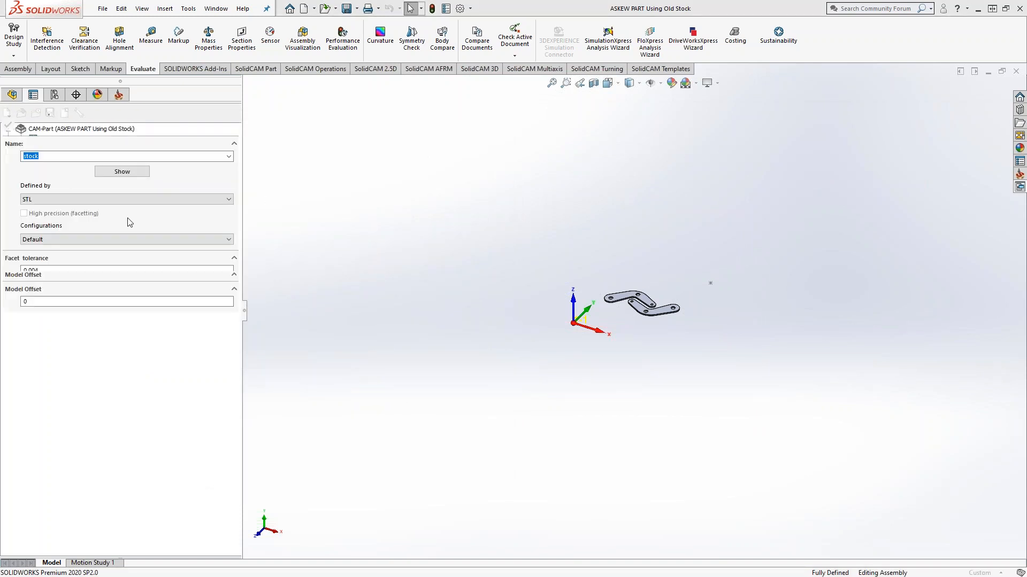
pyautogui.click(122, 260)
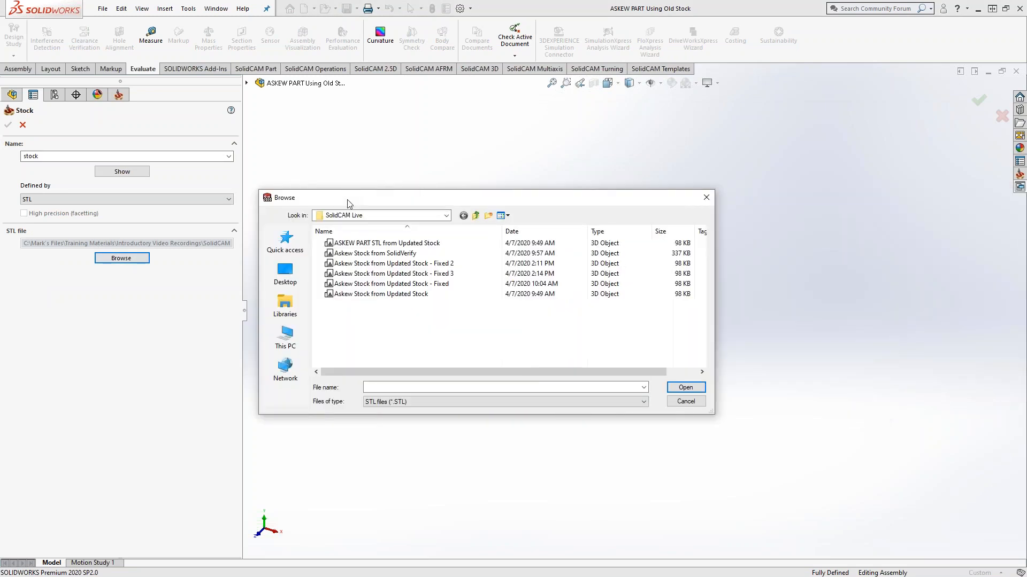
pyautogui.click(461, 274)
pyautogui.click(695, 388)
pyautogui.click(8, 125)
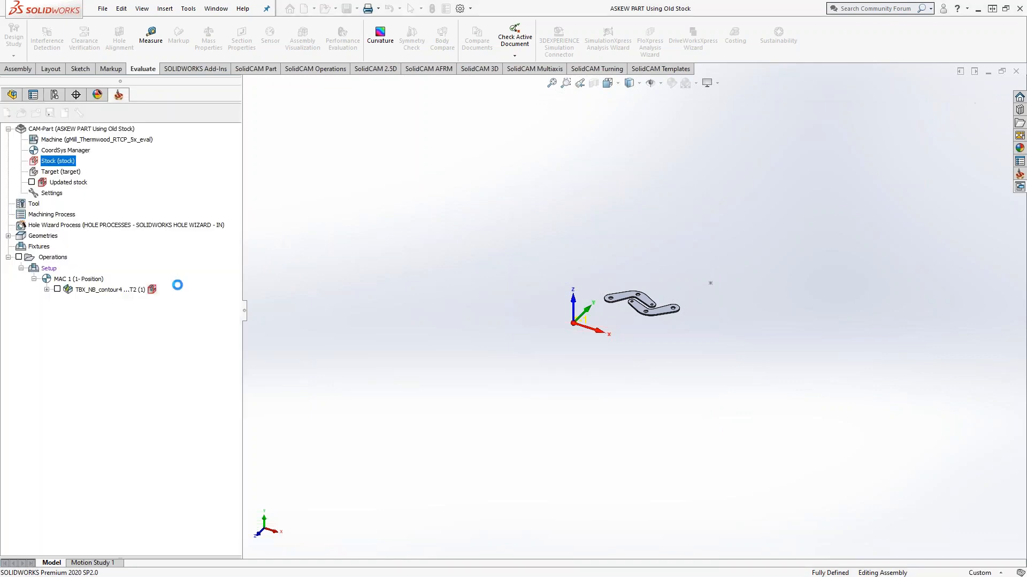
# Step: Display the updated stock to check its position against the coordinate system and the parts, and hide it again
pyautogui.click(32, 182)
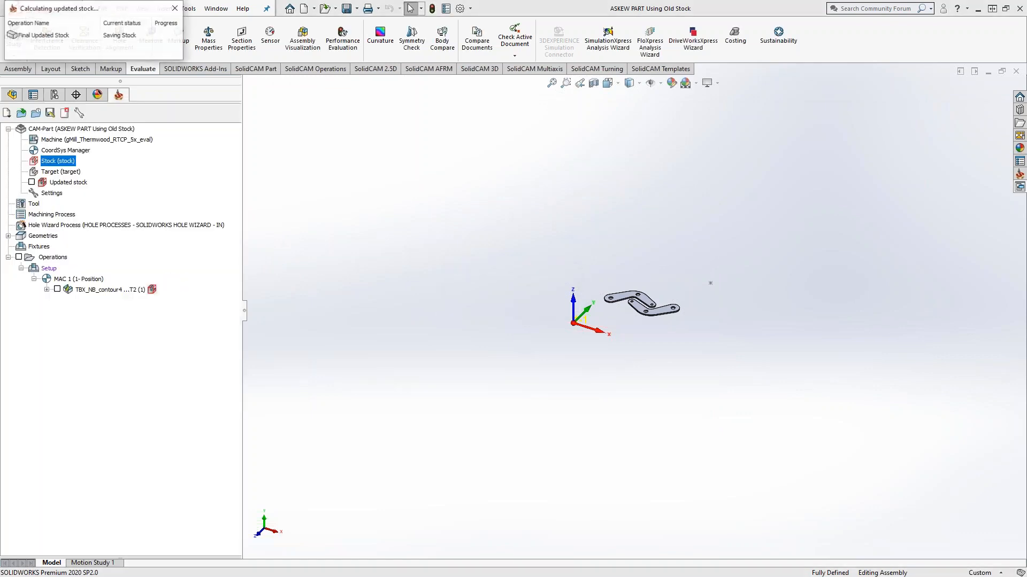
pyautogui.moveTo(599, 354)
pyautogui.mouseDown(button='middle')
pyautogui.moveTo(686, 322)
pyautogui.moveTo(590, 338)
pyautogui.moveTo(600, 347)
pyautogui.mouseUp(button='middle')
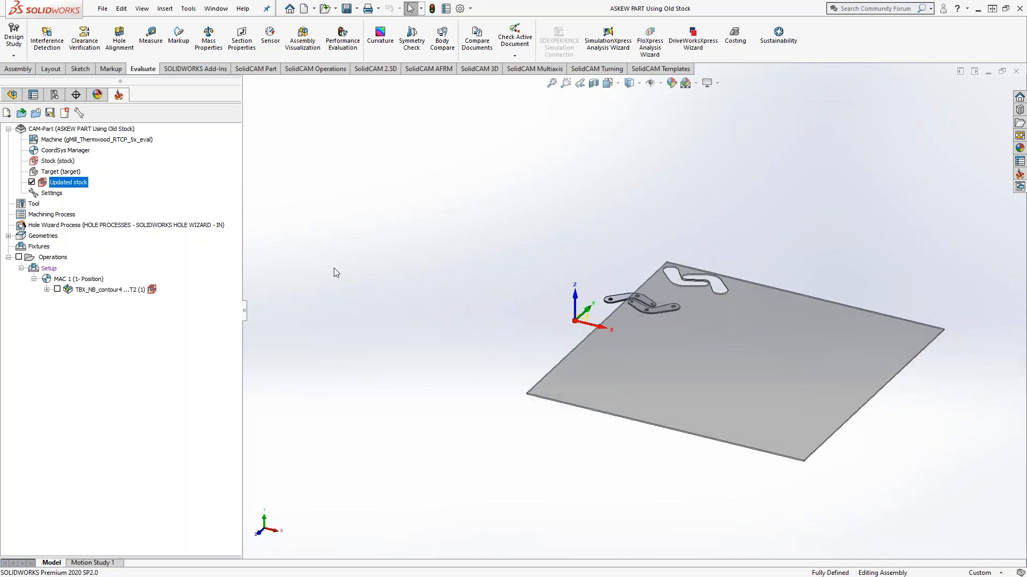
pyautogui.click(32, 183)
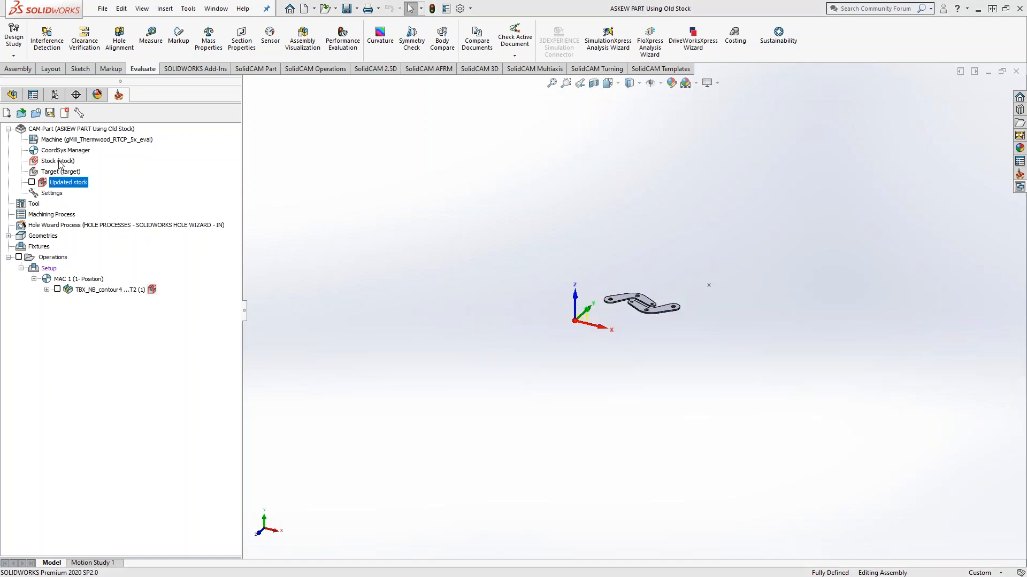
# Step: Redefine the CAM-Part's stock with the STL file "Askew Stock from Updated Stock - Fixed"
pyautogui.click(58, 161)
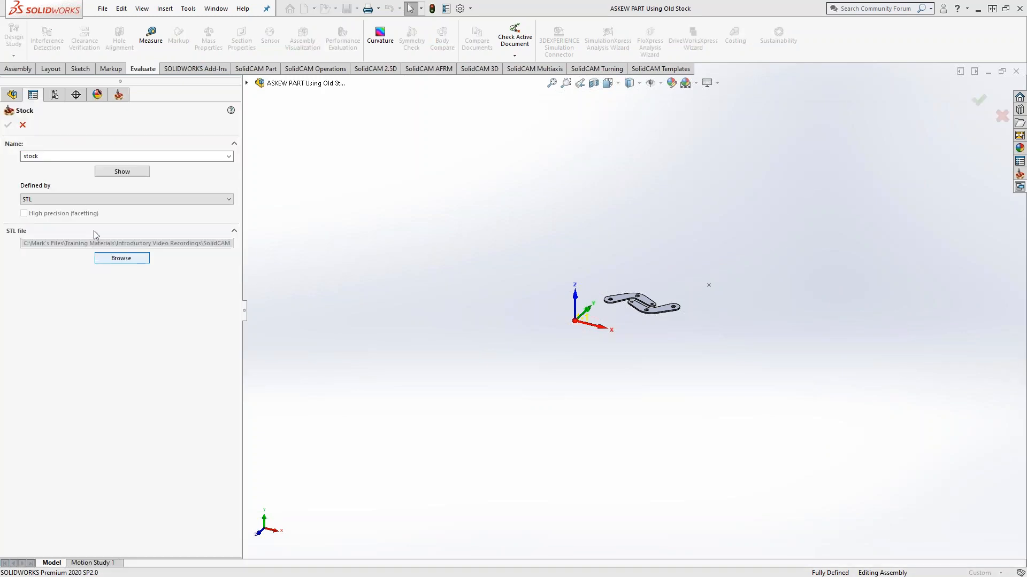
pyautogui.click(121, 258)
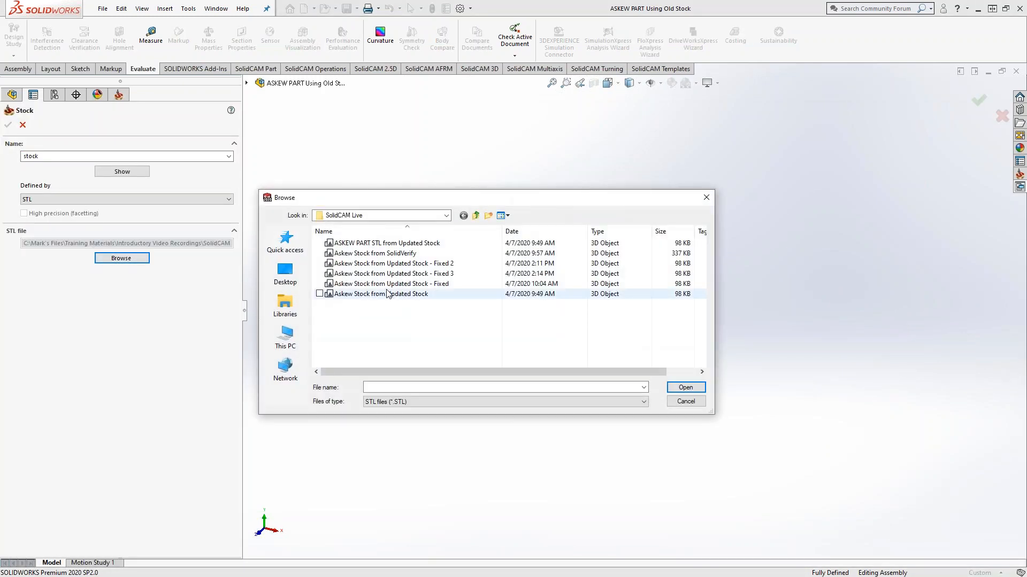
pyautogui.click(451, 284)
pyautogui.click(686, 387)
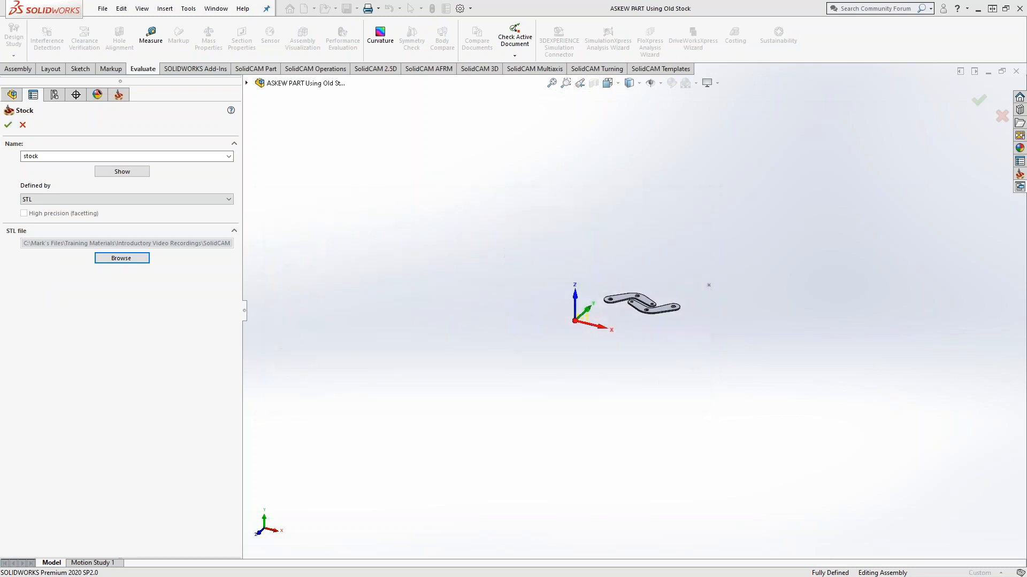
pyautogui.click(8, 124)
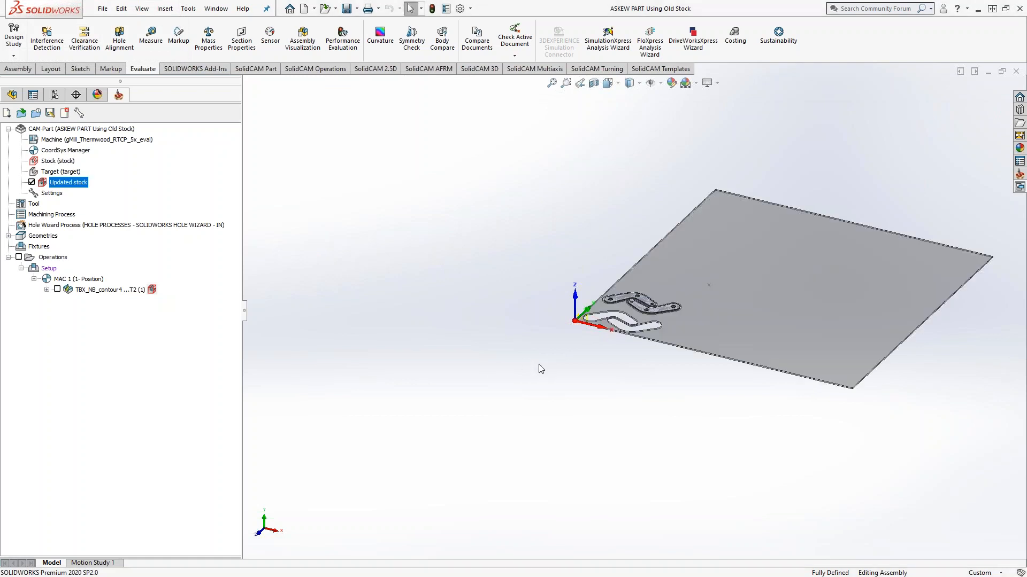
# Step: Examine the updated stock's corner at the coordinate system origin, the old cutouts and the new contour cuts around both parts
pyautogui.scroll(-10, 577, 293)
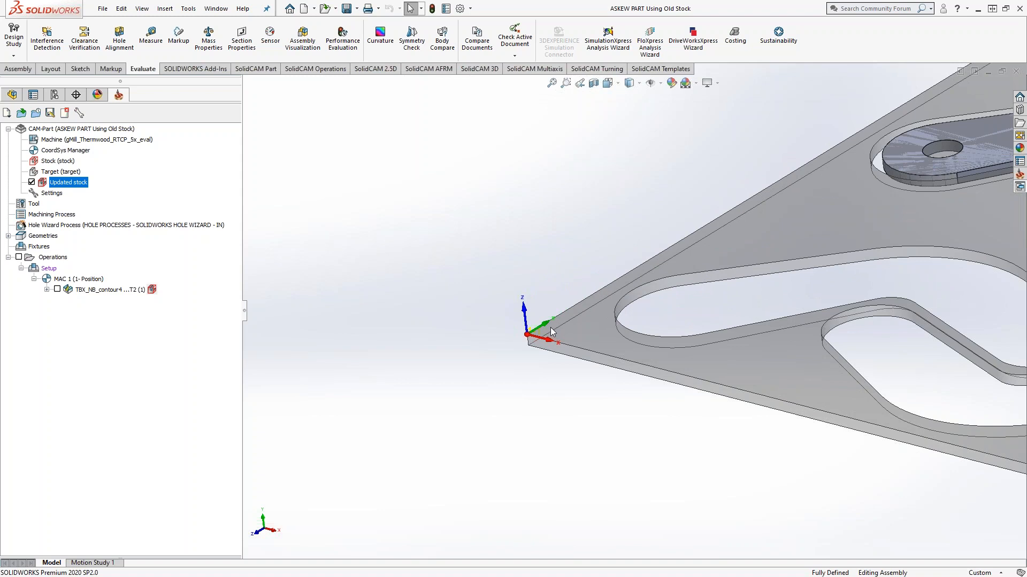
pyautogui.moveTo(536, 348)
pyautogui.mouseDown(button='middle')
pyautogui.moveTo(569, 324)
pyautogui.moveTo(529, 330)
pyautogui.moveTo(526, 357)
pyautogui.moveTo(535, 342)
pyautogui.mouseUp(button='middle')
pyautogui.scroll(7, 701, 361)
pyautogui.moveTo(730, 317); pyautogui.dragTo(747, 350, button='middle')
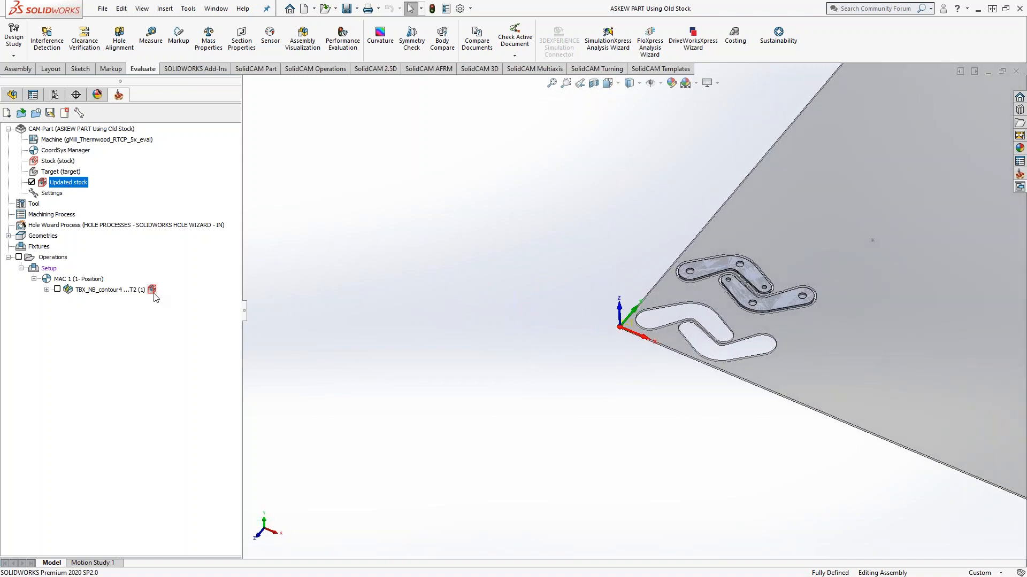
pyautogui.moveTo(787, 320); pyautogui.dragTo(783, 332, button='middle')
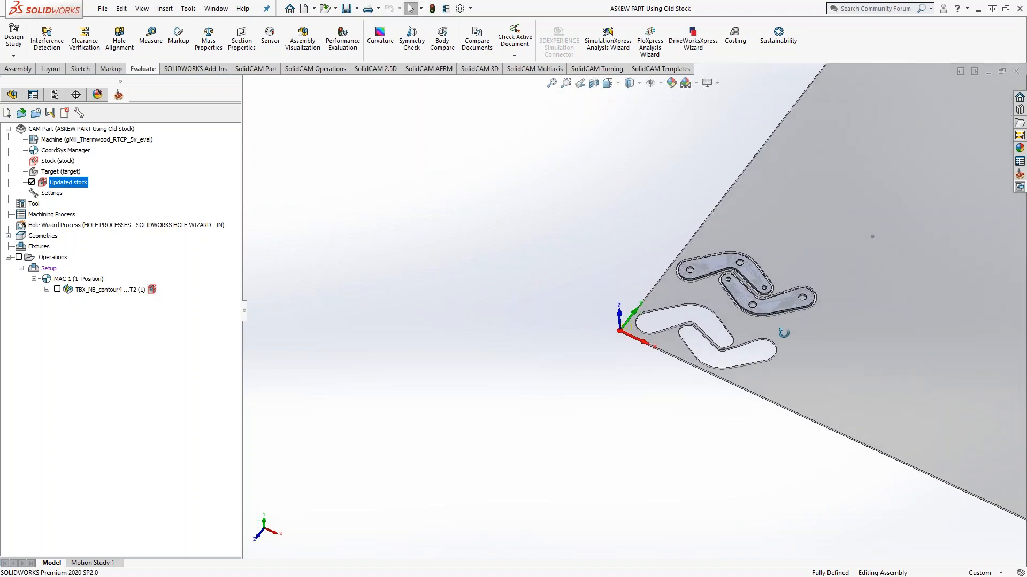
pyautogui.scroll(-8, 783, 332)
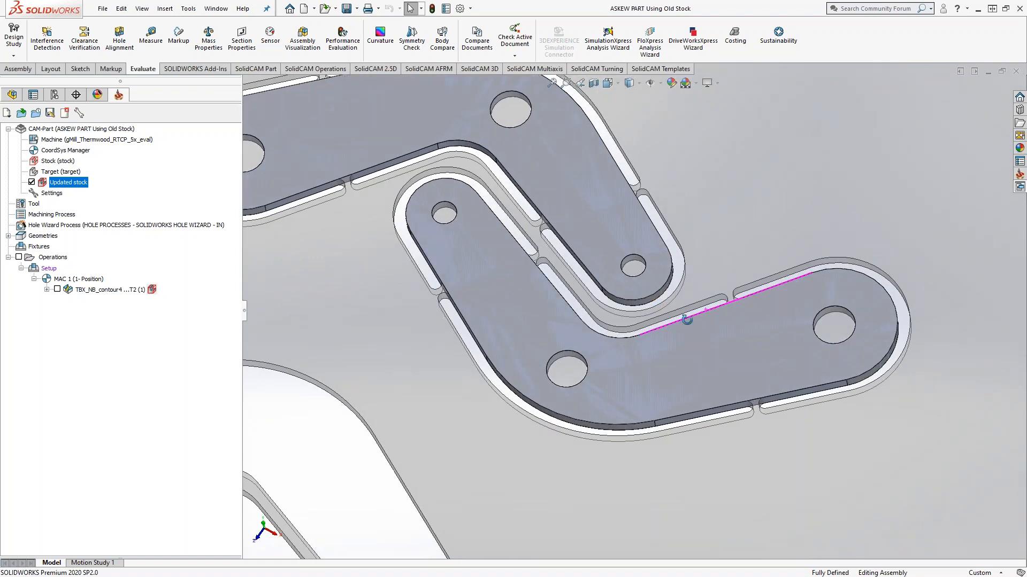
pyautogui.scroll(10, 687, 320)
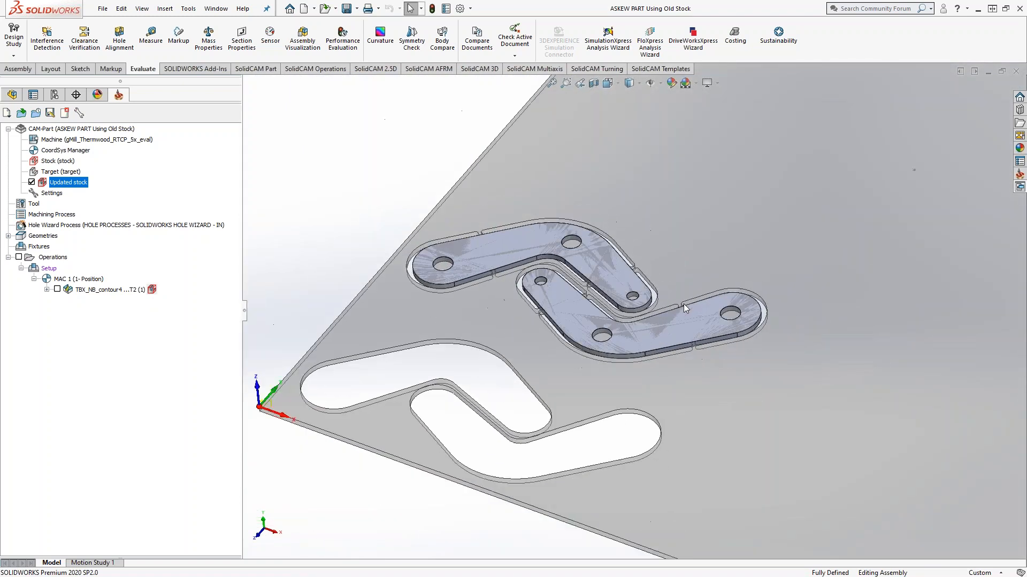
pyautogui.scroll(4, 683, 304)
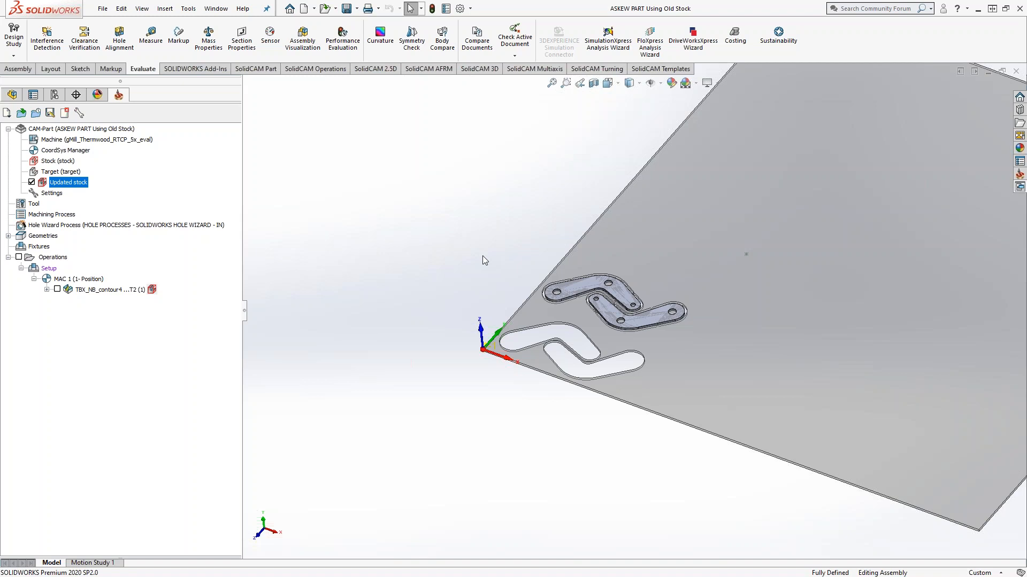
pyautogui.moveTo(506, 264); pyautogui.dragTo(540, 239, button='middle')
pyautogui.scroll(5, 540, 239)
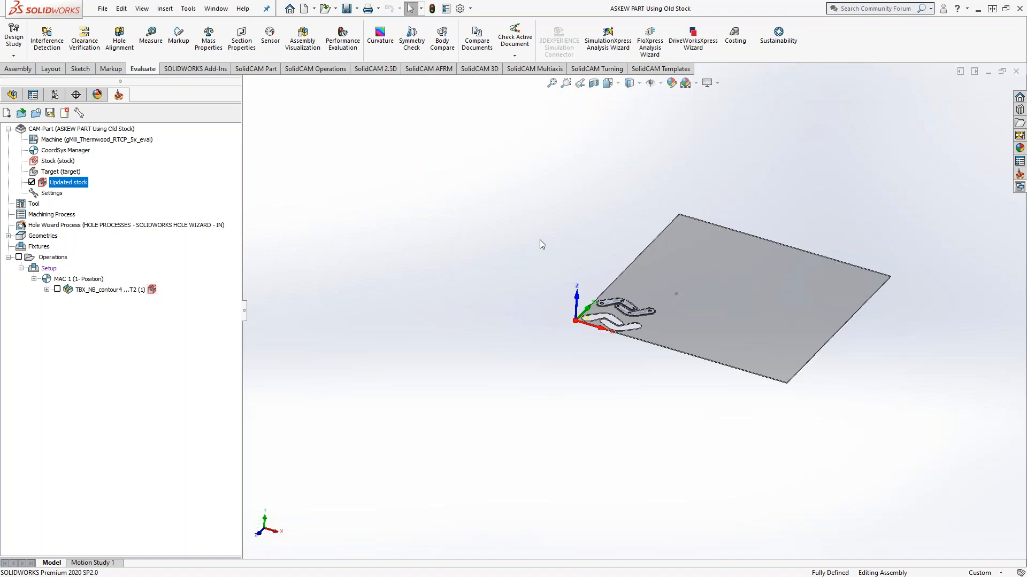
pyautogui.moveTo(622, 333); pyautogui.dragTo(594, 342, button='middle')
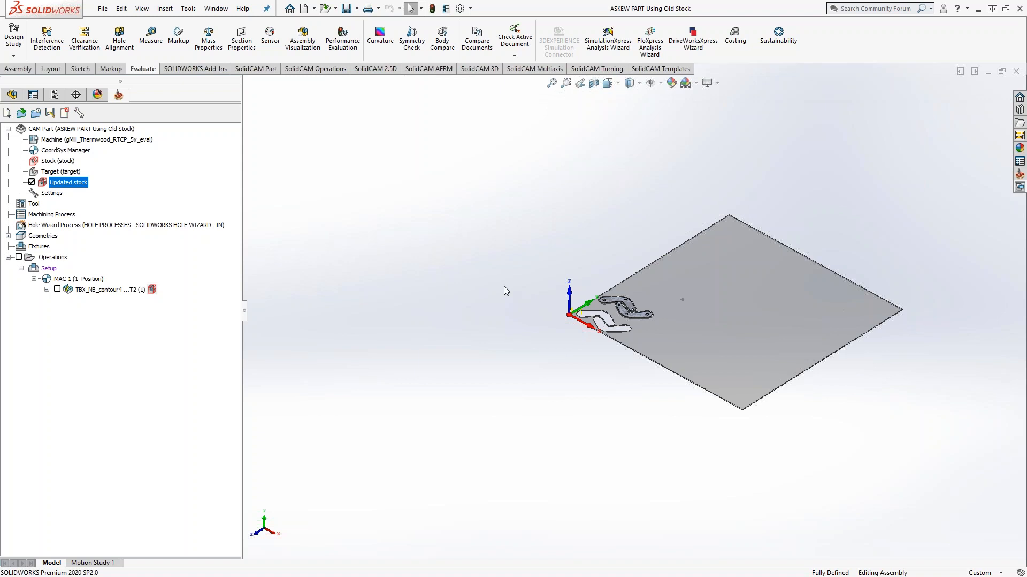
pyautogui.click(20, 71)
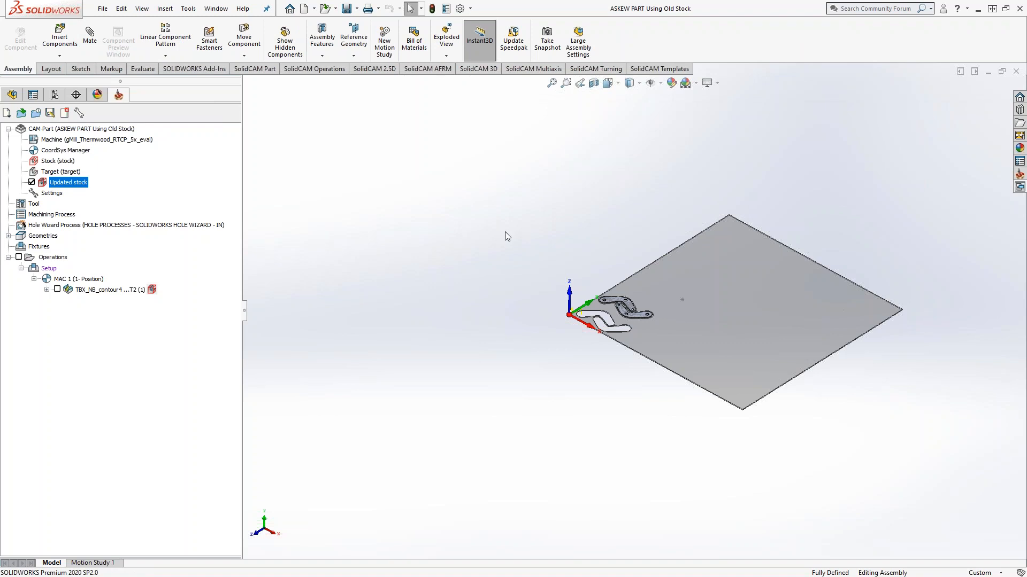
pyautogui.moveTo(528, 249); pyautogui.dragTo(534, 319, button='middle')
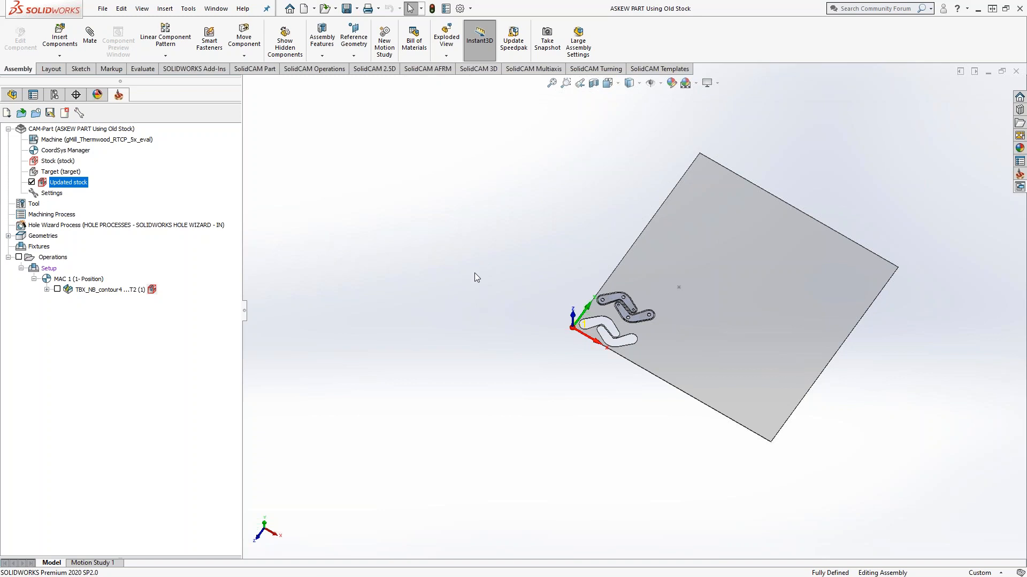
# Step: Open the original ASKEW PART CAM-Part from the recently used CAM-Parts
pyautogui.click(188, 8)
pyautogui.moveTo(219, 61)
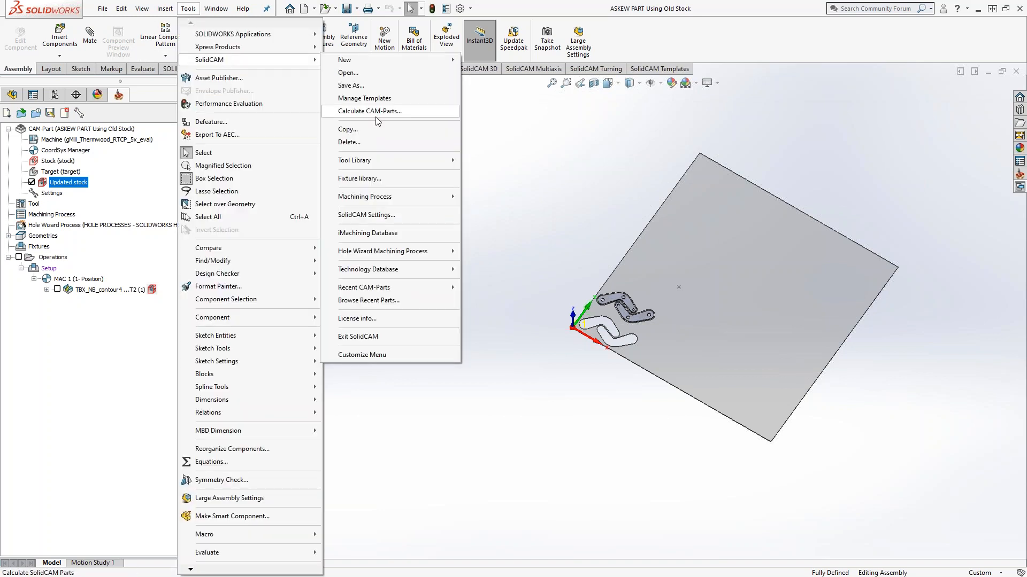
pyautogui.moveTo(418, 290)
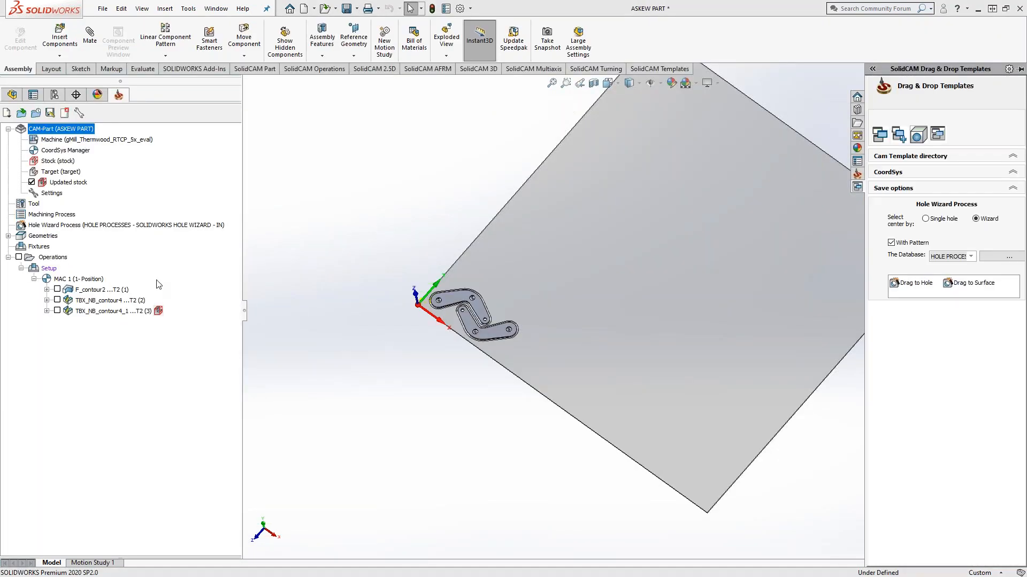
# Step: Simulate all operations of the ASKEW PART in SolidVerify and inspect the machined sheet
pyautogui.rightClick(52, 258)
pyautogui.click(106, 416)
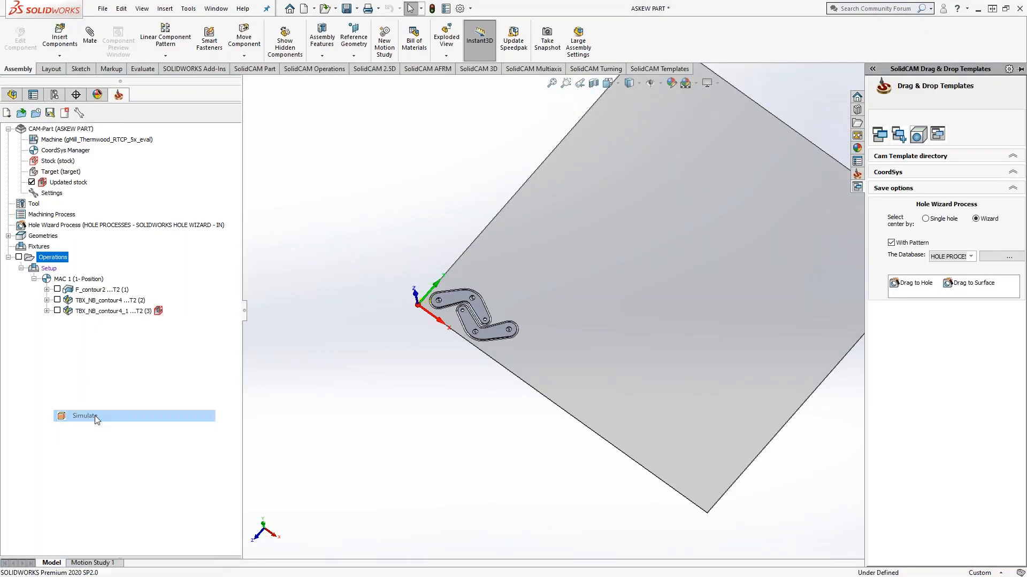
pyautogui.click(337, 368)
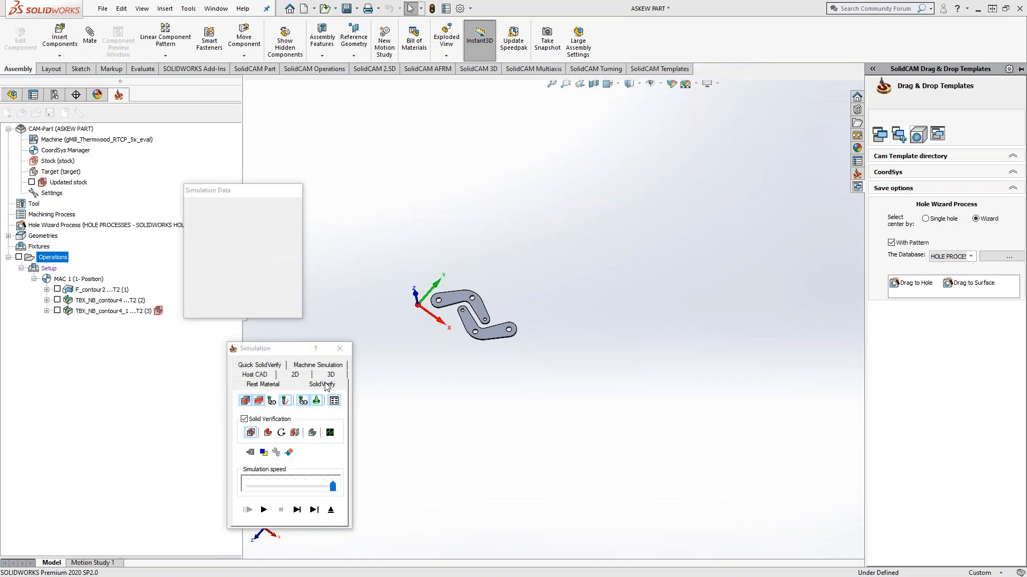
pyautogui.click(270, 510)
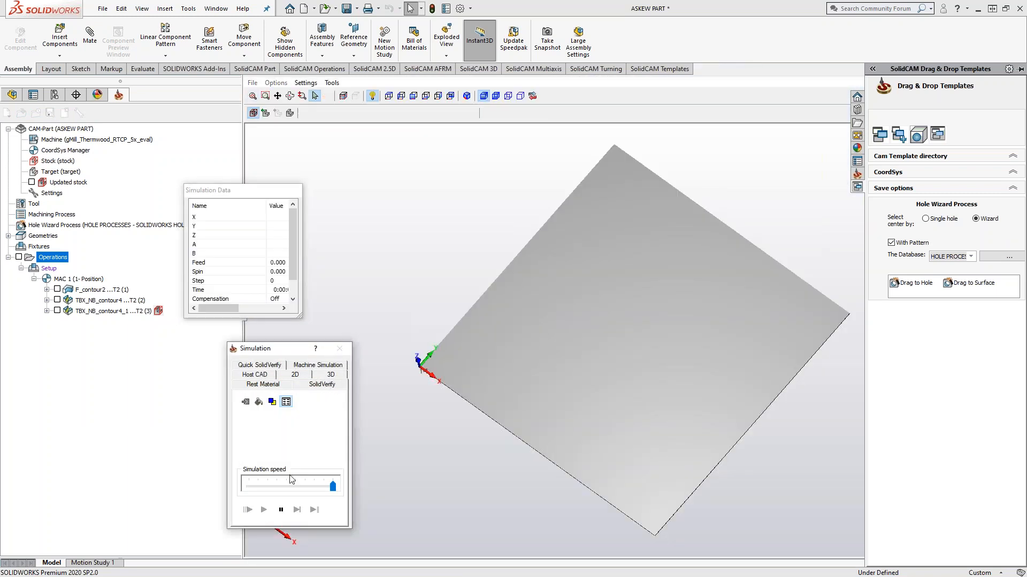
pyautogui.scroll(-3, 464, 313)
pyautogui.moveTo(466, 317); pyautogui.dragTo(538, 338, button='middle')
pyautogui.scroll(3, 548, 524)
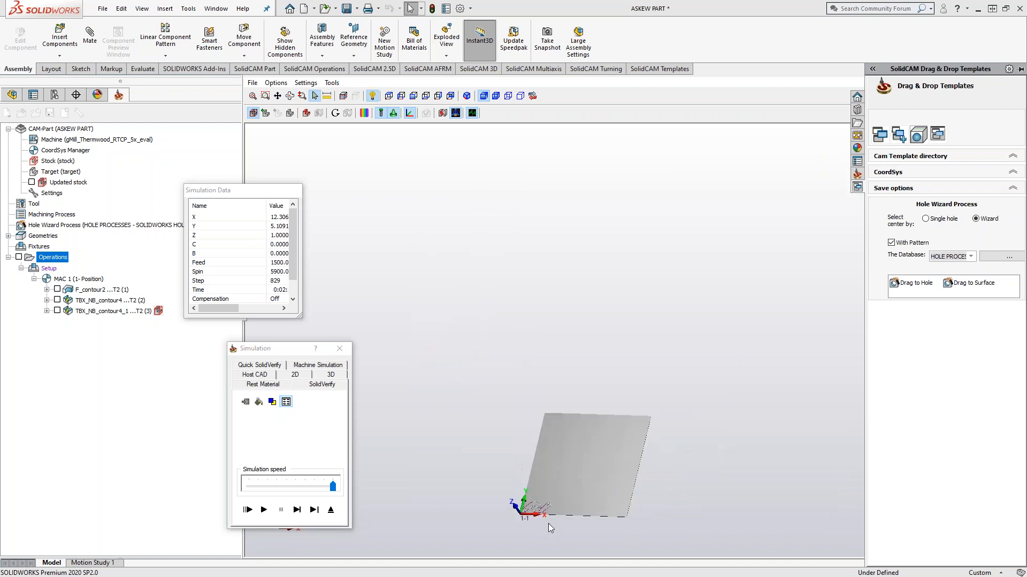
# Step: Exit the full simulation, run only the F_contour2 operation in SolidVerify, and inspect the hole cuts near the origin
pyautogui.scroll(-6, 537, 514)
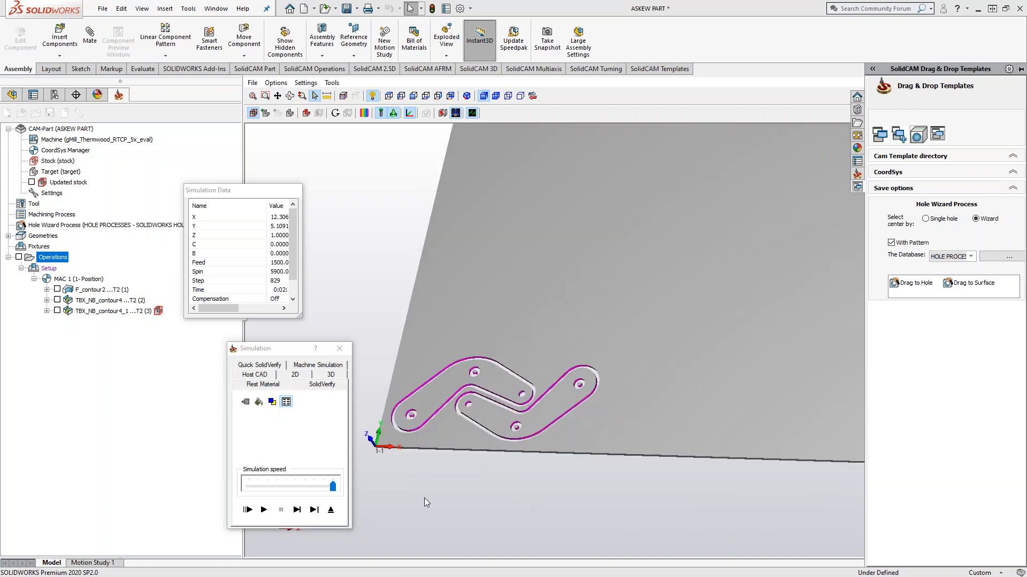
pyautogui.click(330, 509)
pyautogui.click(92, 290)
pyautogui.rightClick(92, 290)
pyautogui.click(130, 201)
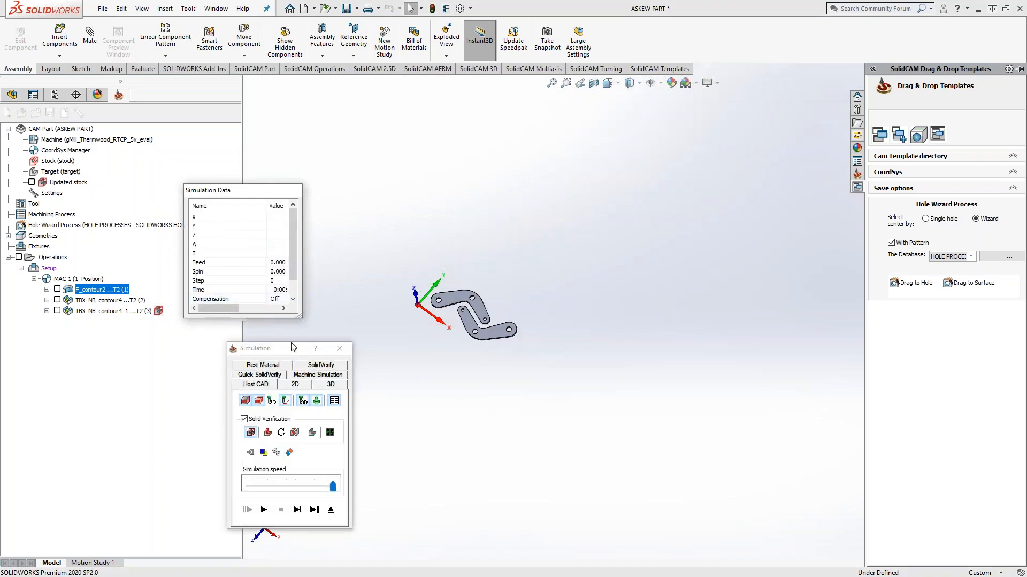
pyautogui.click(320, 365)
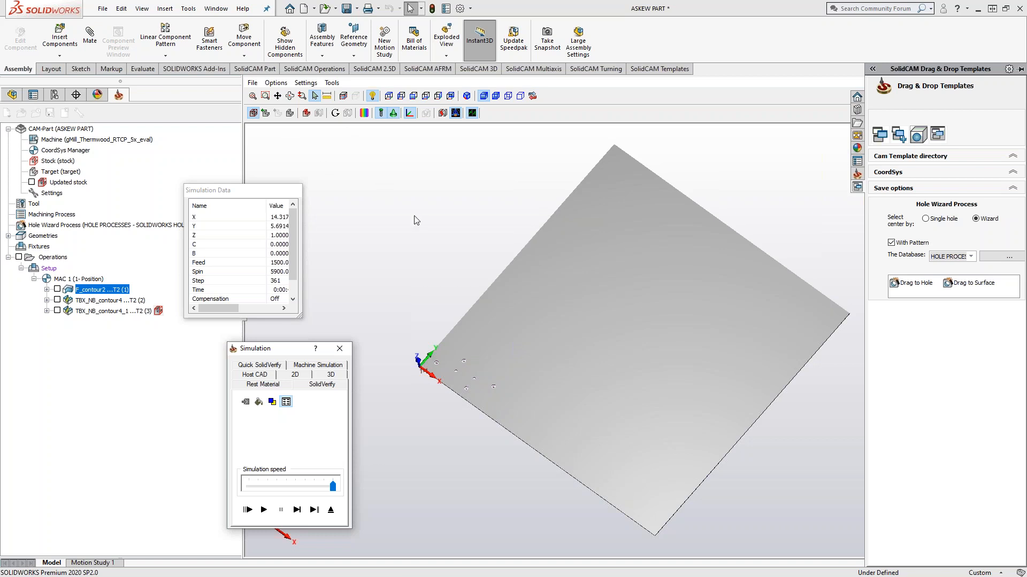
pyautogui.scroll(3, 459, 399)
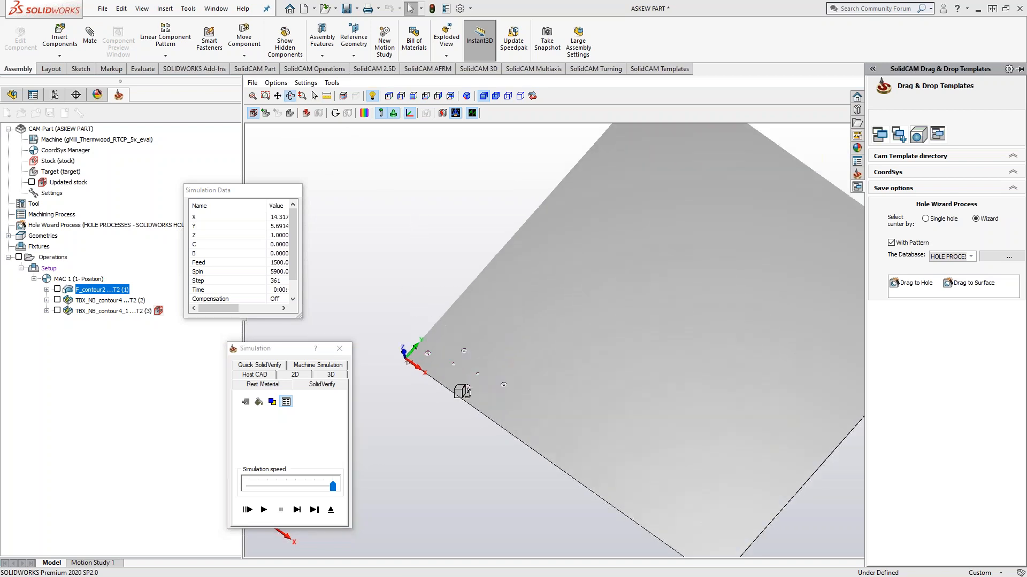
pyautogui.scroll(3, 462, 366)
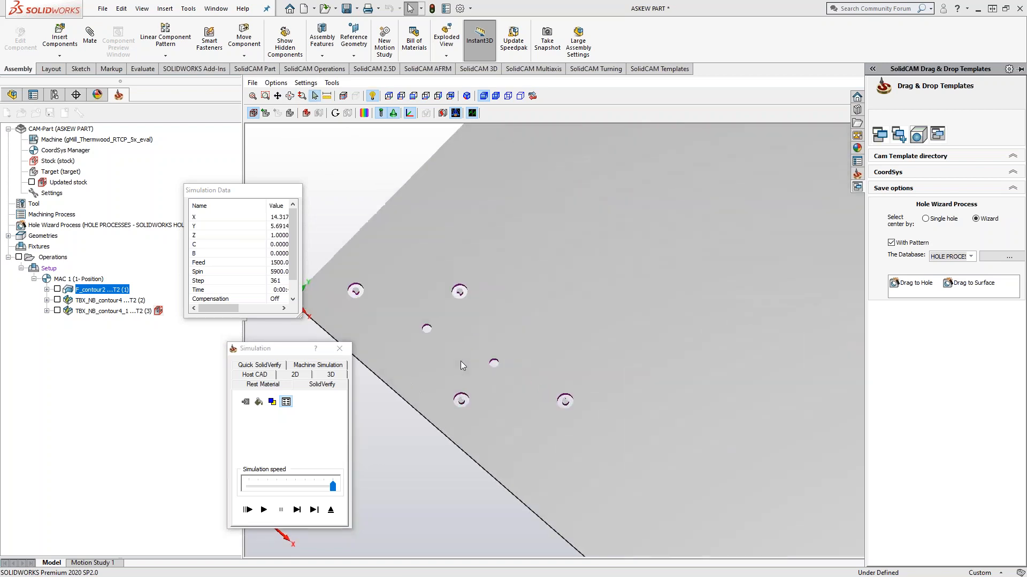
pyautogui.click(252, 84)
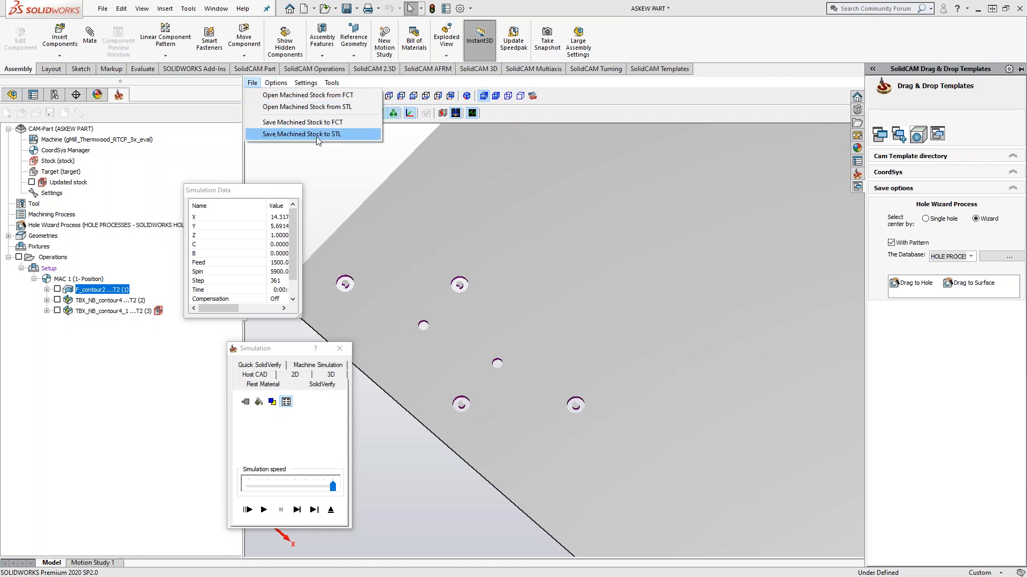
pyautogui.click(300, 134)
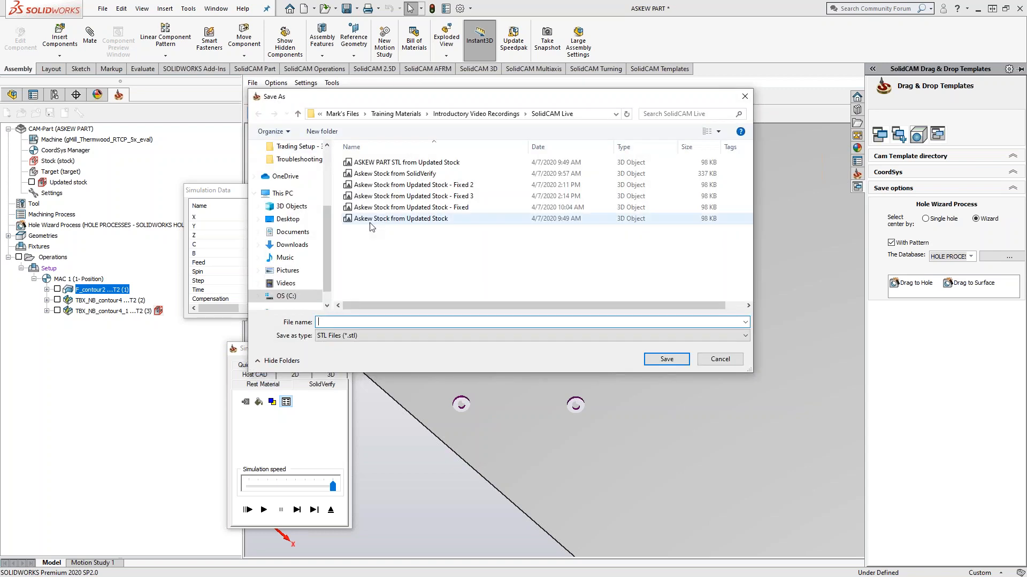
pyautogui.click(721, 360)
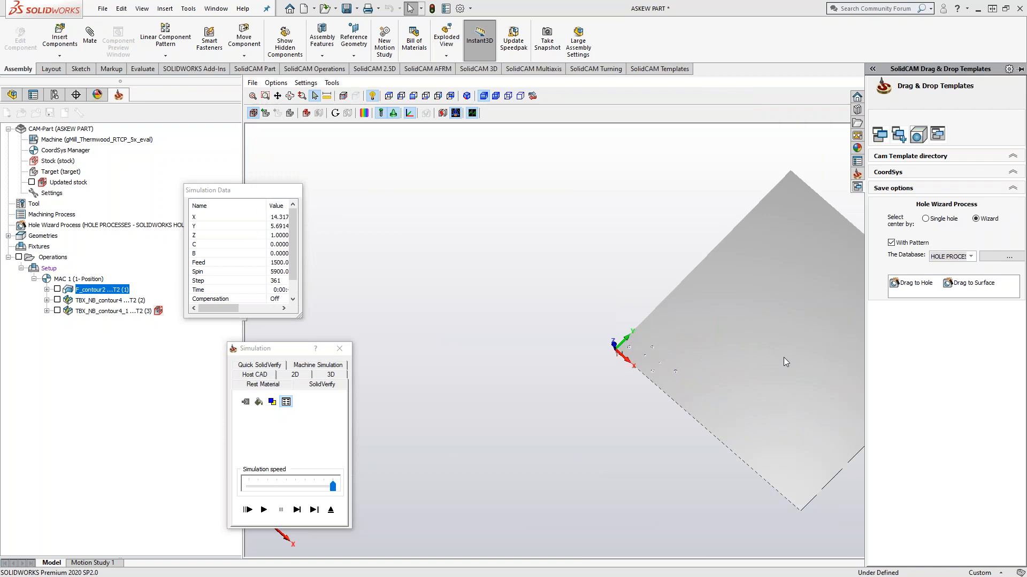
# Step: Move the Simulation and Simulation Data windows clear of the machined sheet and orient the view toward its corner
pyautogui.scroll(3, 784, 357)
pyautogui.moveTo(560, 332); pyautogui.dragTo(595, 324, button='middle')
pyautogui.moveTo(282, 351); pyautogui.dragTo(177, 358)
pyautogui.moveTo(246, 197); pyautogui.dragTo(164, 208)
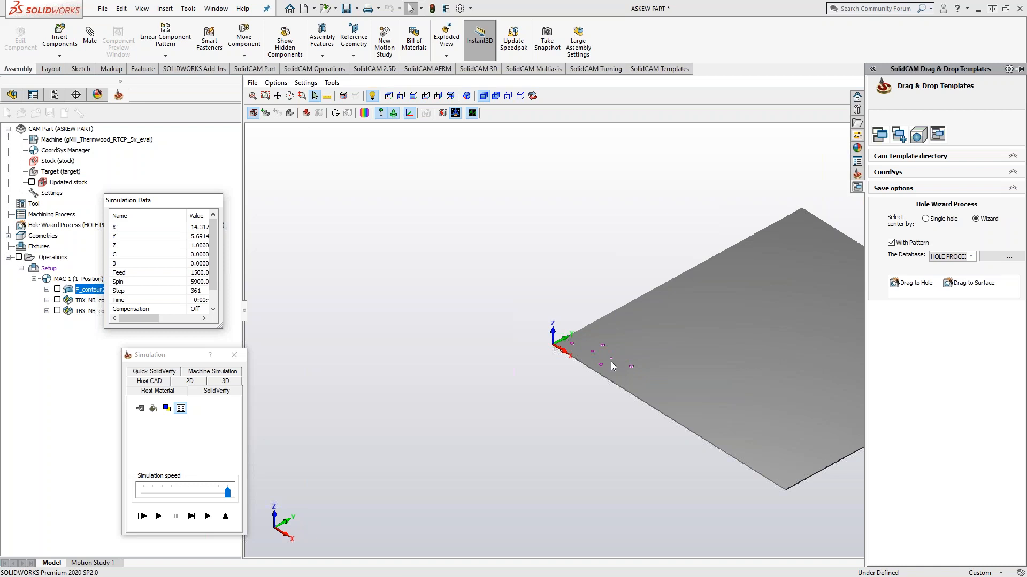
pyautogui.moveTo(609, 359); pyautogui.dragTo(561, 288, button='middle')
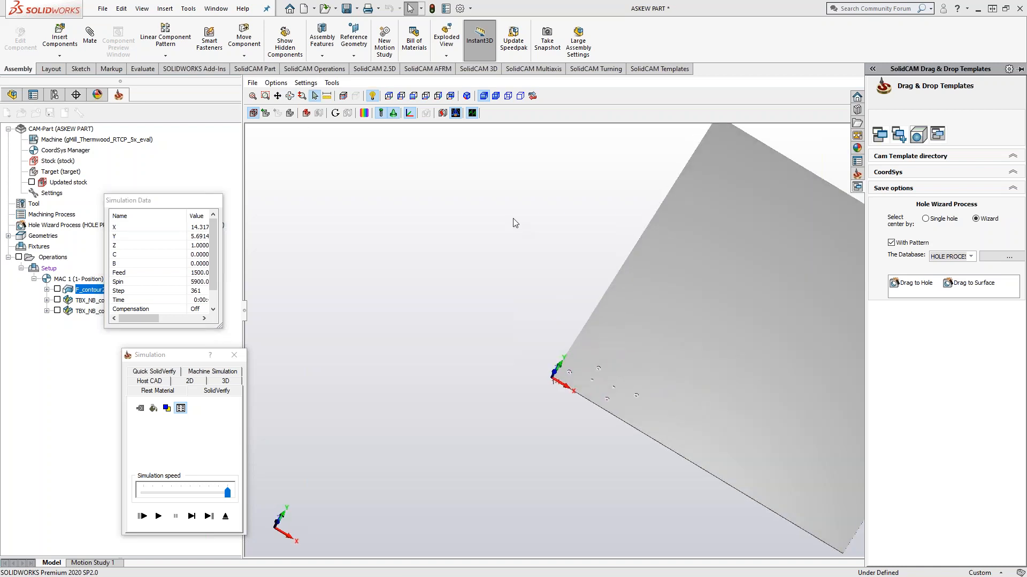
# Step: List the machined stock's split solids and display Solid 5 through Solid 1 one at a time
pyautogui.click(440, 114)
pyautogui.moveTo(956, 112); pyautogui.dragTo(703, 119)
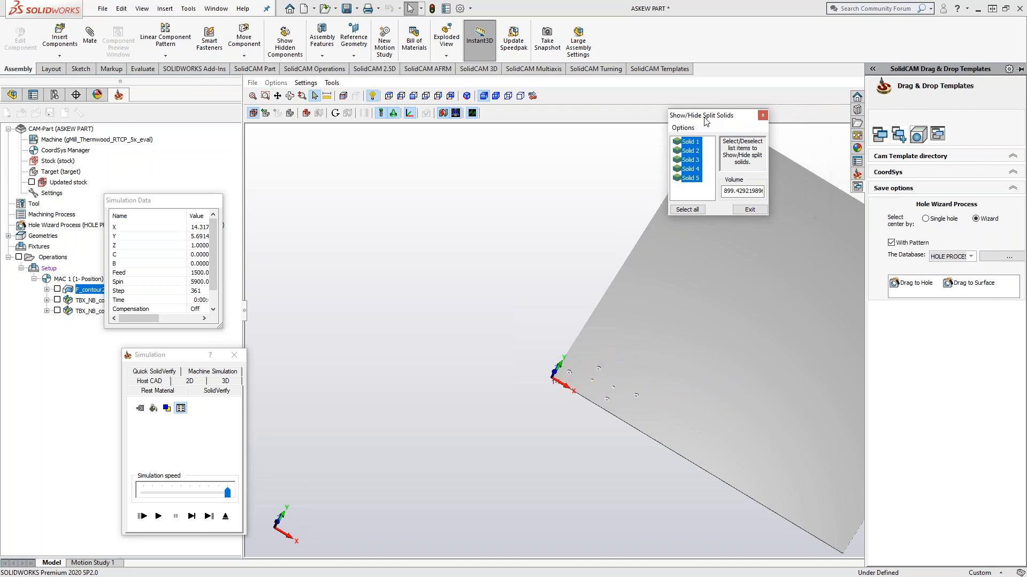
pyautogui.click(690, 178)
pyautogui.click(692, 170)
pyautogui.click(693, 161)
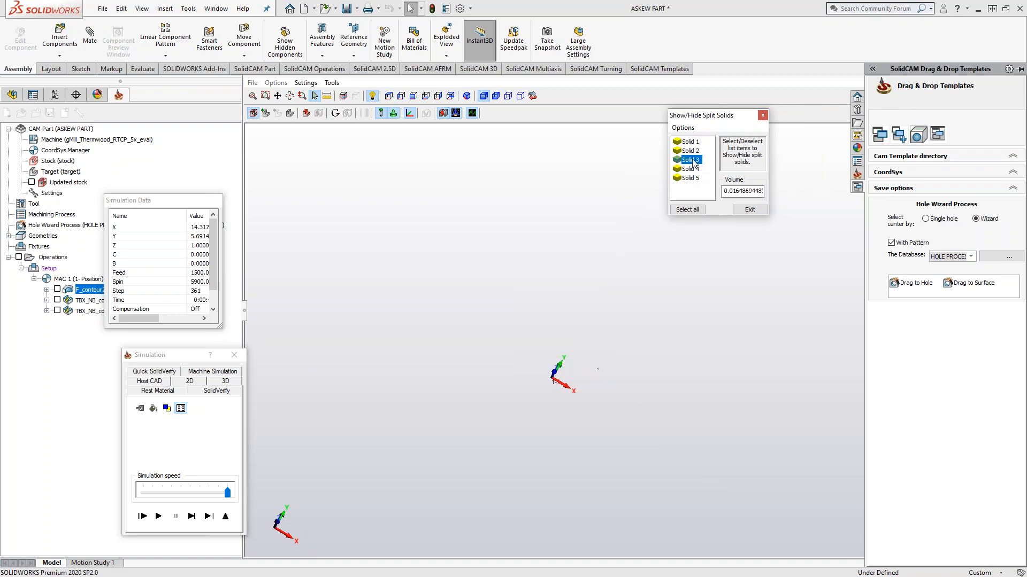
pyautogui.click(695, 151)
pyautogui.click(694, 143)
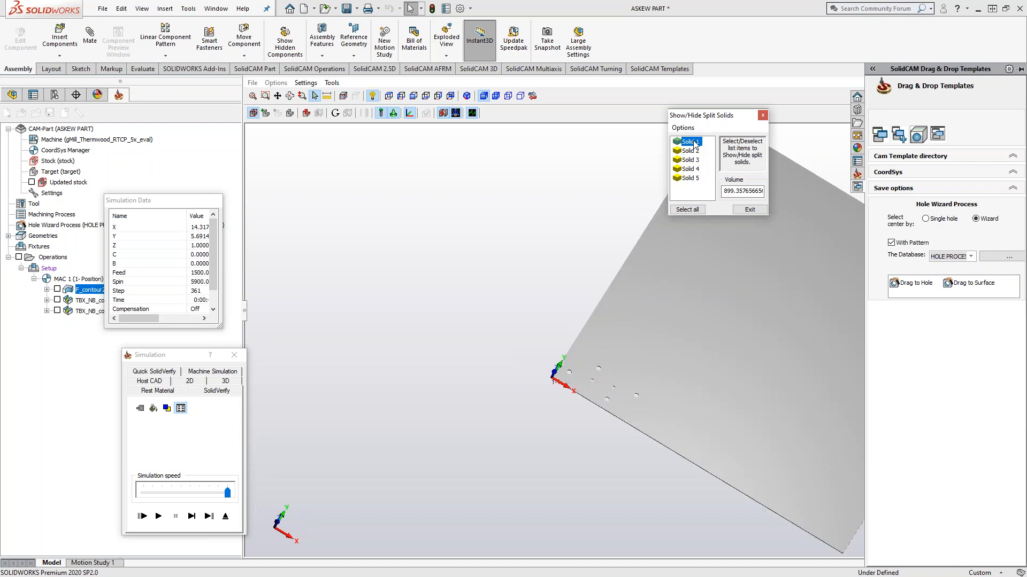
# Step: Delete split solids 2 to 5 from the machined stock and leave the split solids list
pyautogui.click(695, 151)
pyautogui.keyDown('shift'); pyautogui.click(693, 179); pyautogui.keyUp('shift')
pyautogui.rightClick(693, 179)
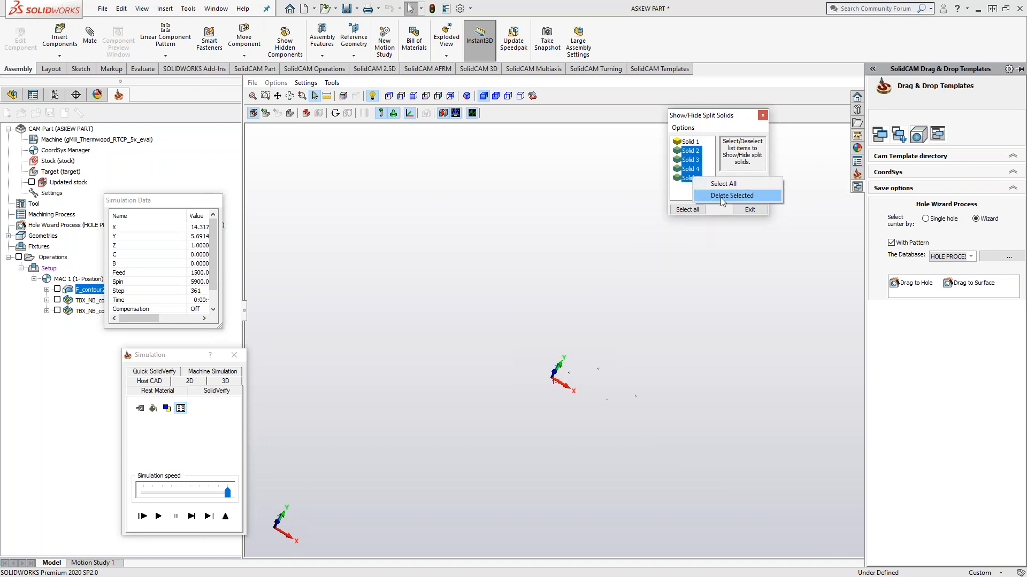
pyautogui.click(724, 197)
pyautogui.click(292, 207)
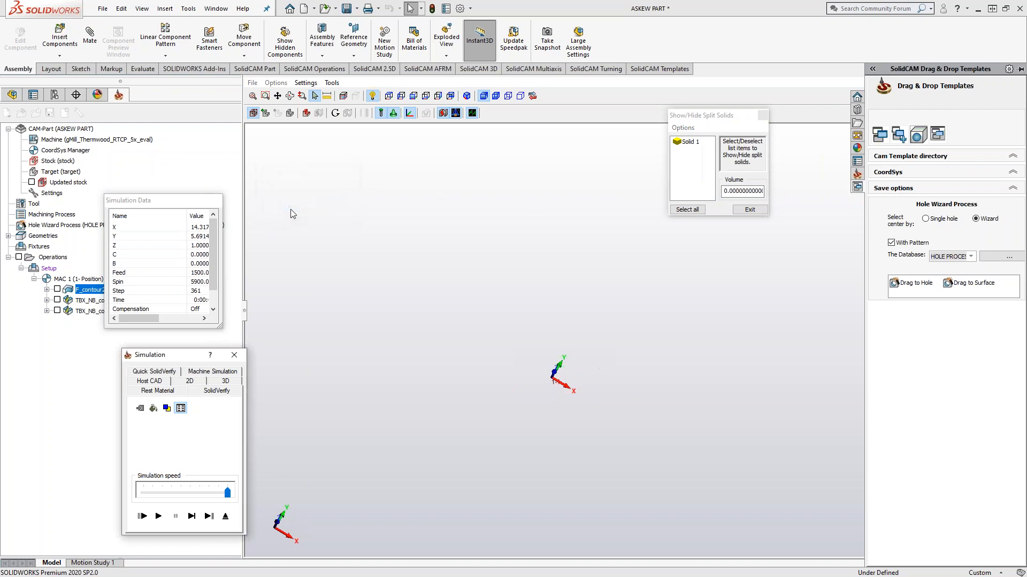
pyautogui.click(749, 209)
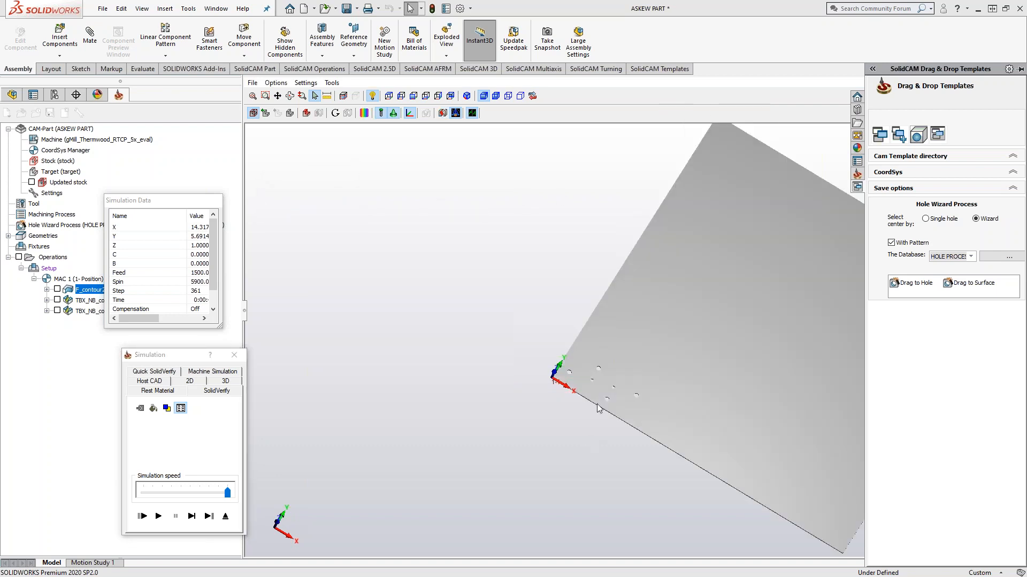
# Step: Set the stock splitting option in SolidVerify's General Settings to automatically remove split solids
pyautogui.scroll(8, 608, 373)
pyautogui.moveTo(606, 368); pyautogui.dragTo(604, 366, button='middle')
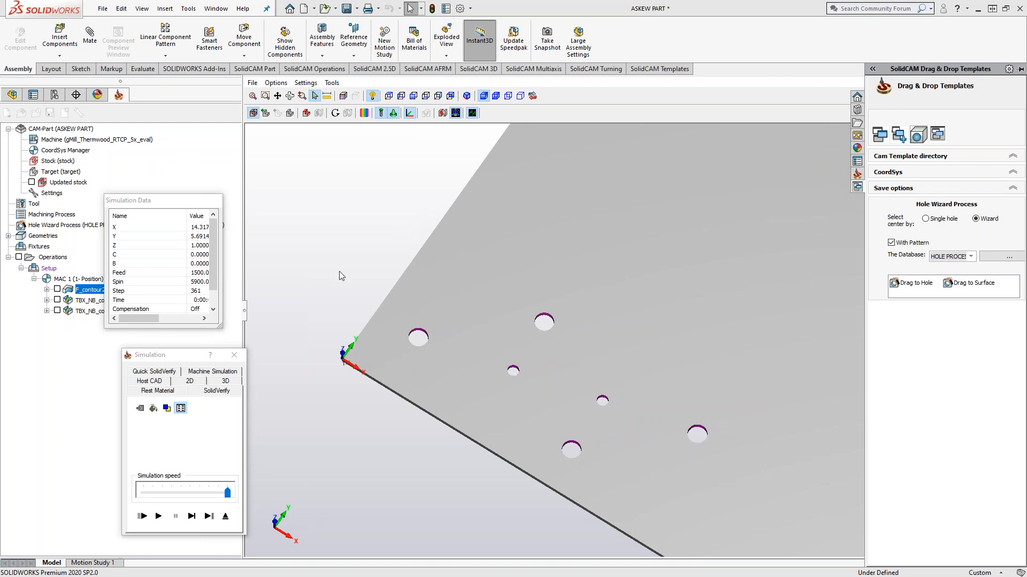
pyautogui.click(306, 83)
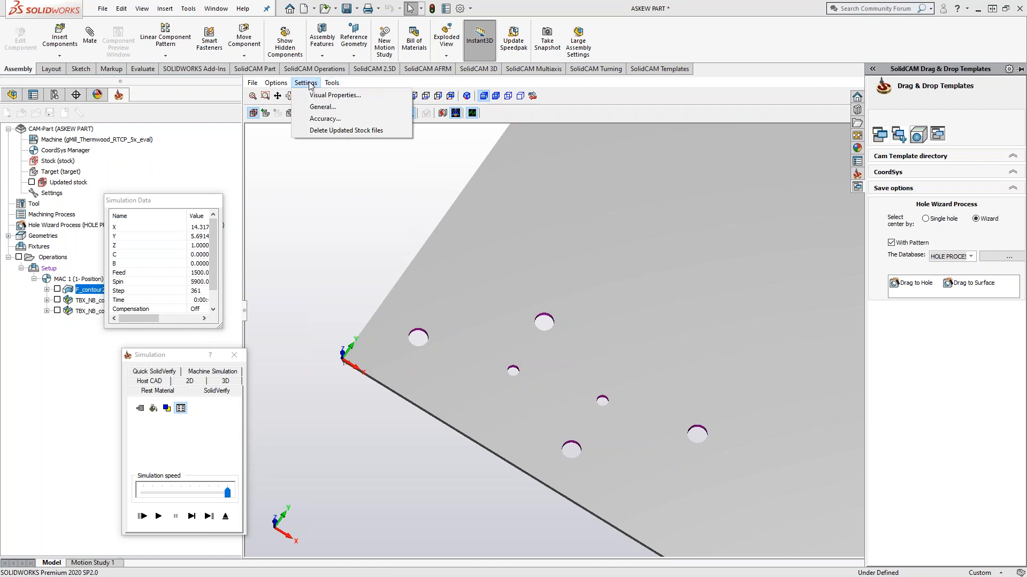
pyautogui.click(324, 107)
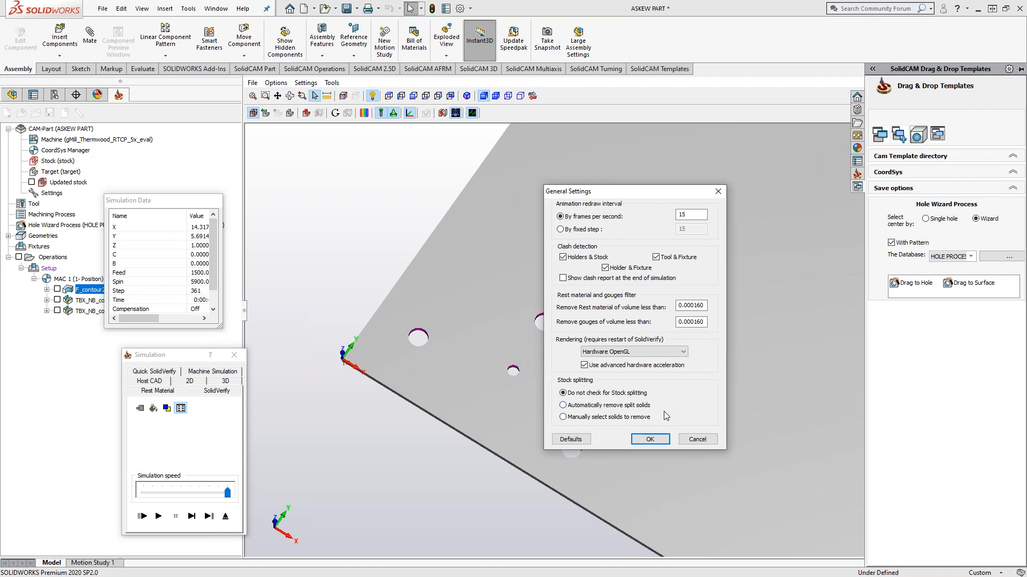
pyautogui.click(650, 439)
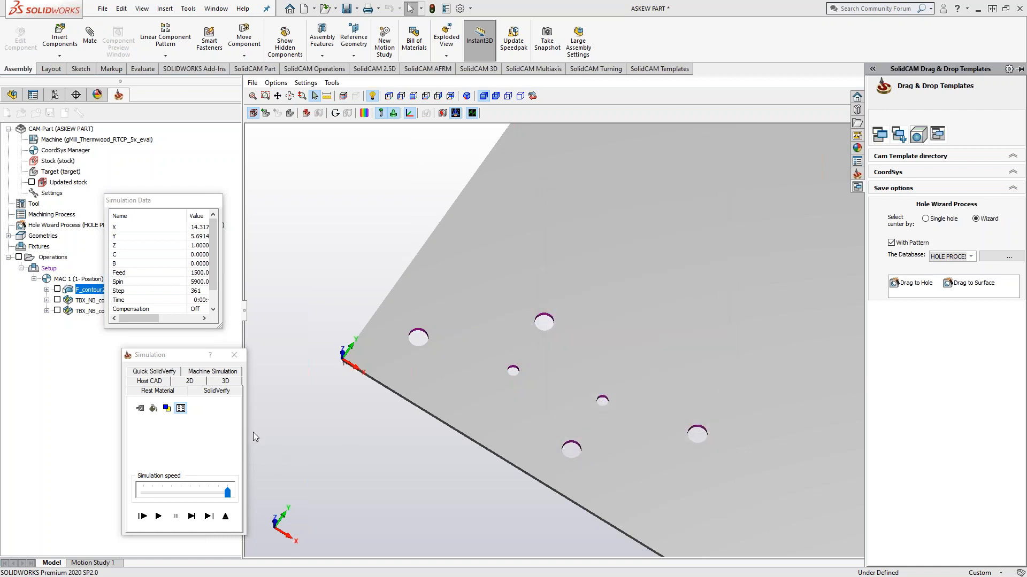
# Step: Restart the simulation with all operations in SolidVerify and inspect what is left of the stock
pyautogui.click(226, 516)
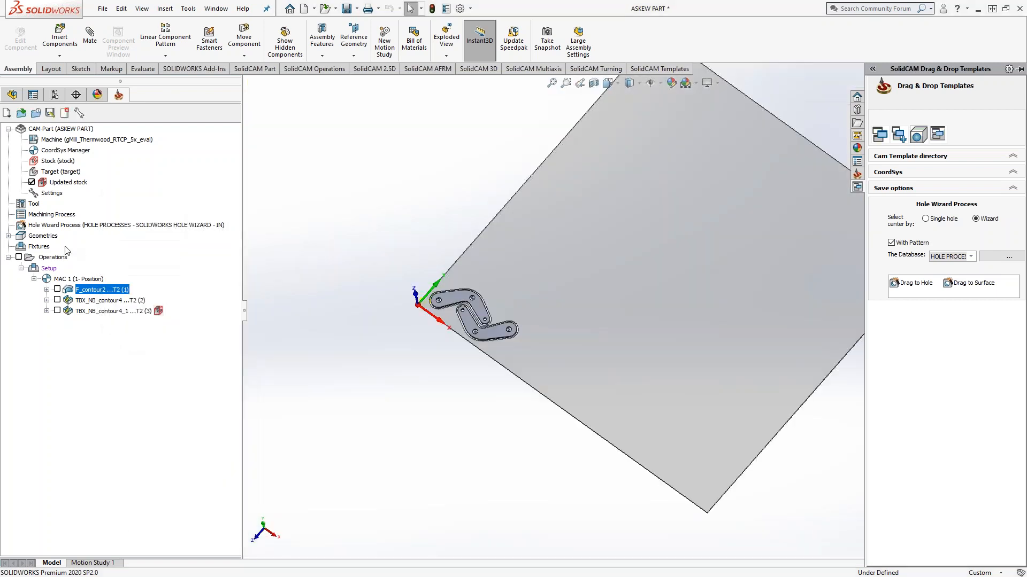
pyautogui.rightClick(54, 257)
pyautogui.click(95, 416)
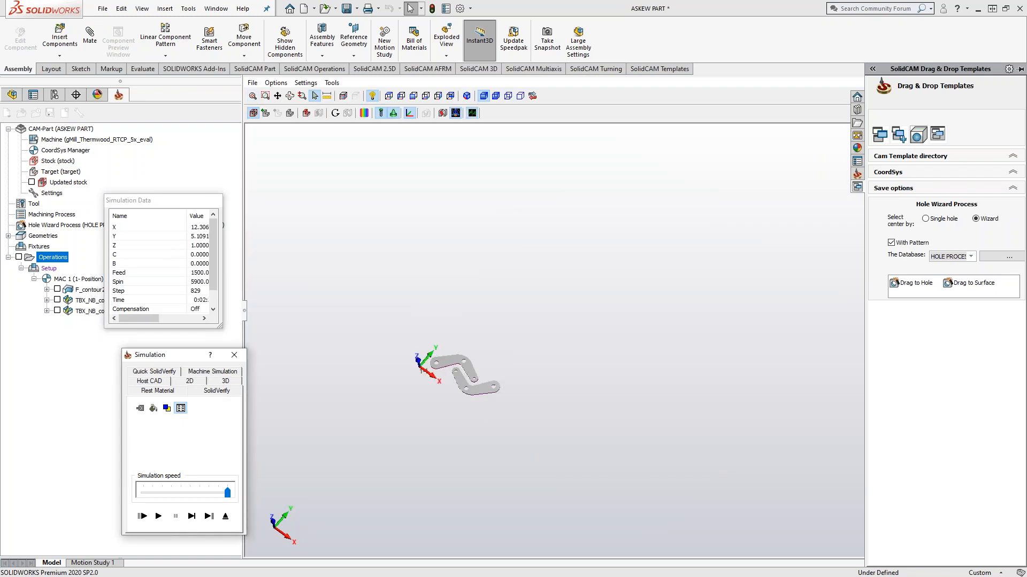
pyautogui.scroll(5, 476, 393)
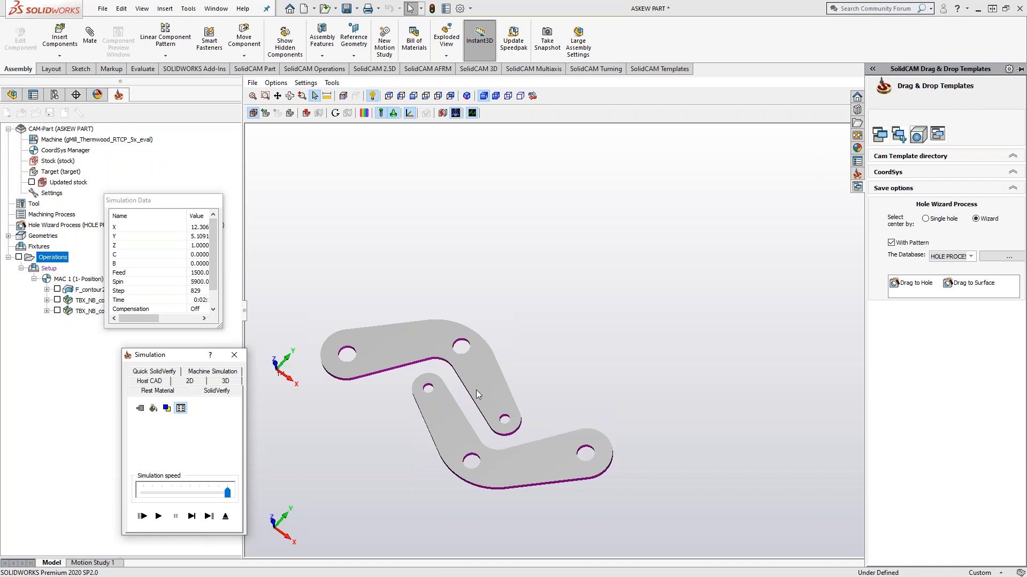
pyautogui.scroll(-3, 476, 390)
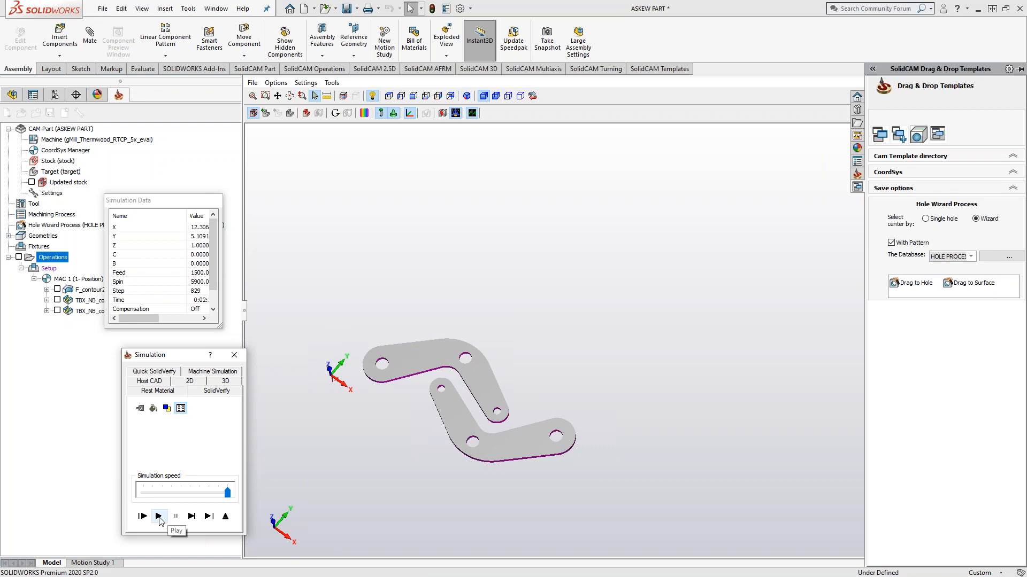
# Step: Replay only F_contour2 in the open SolidVerify simulation, inspect the holes, and exit the simulation
pyautogui.click(80, 290)
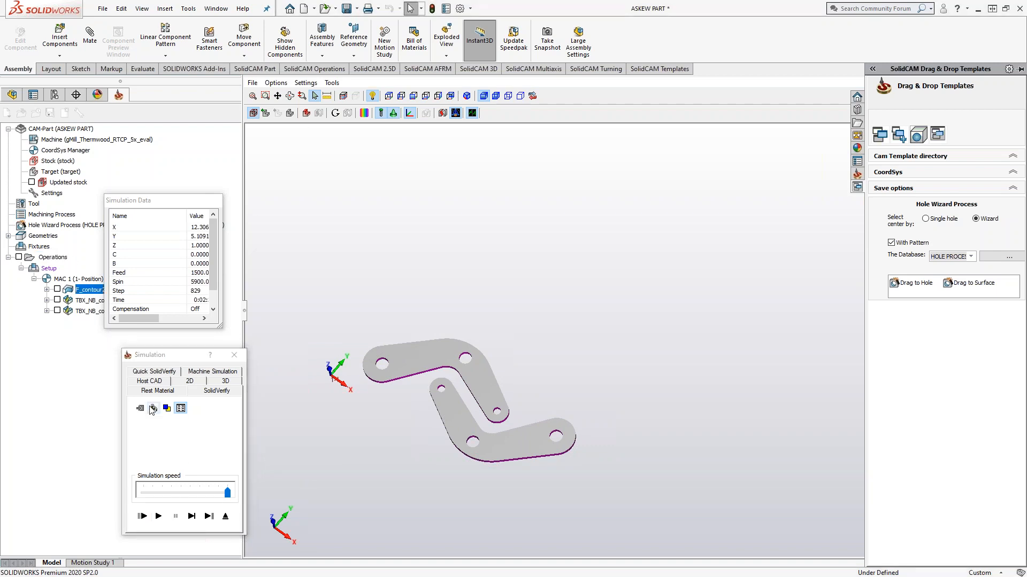
pyautogui.click(159, 516)
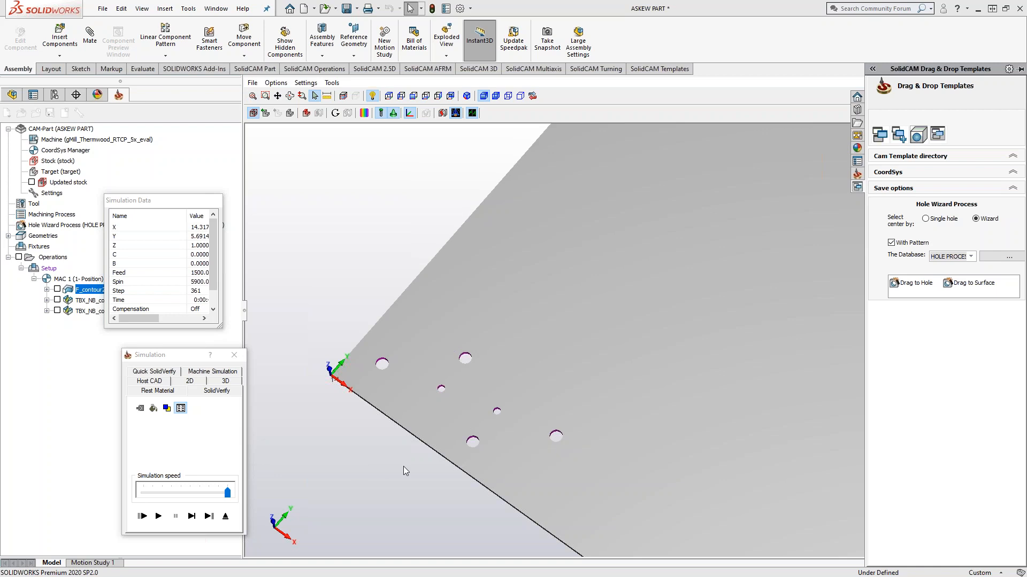
pyautogui.scroll(5, 405, 469)
pyautogui.moveTo(426, 498); pyautogui.dragTo(337, 520, button='middle')
pyautogui.click(225, 516)
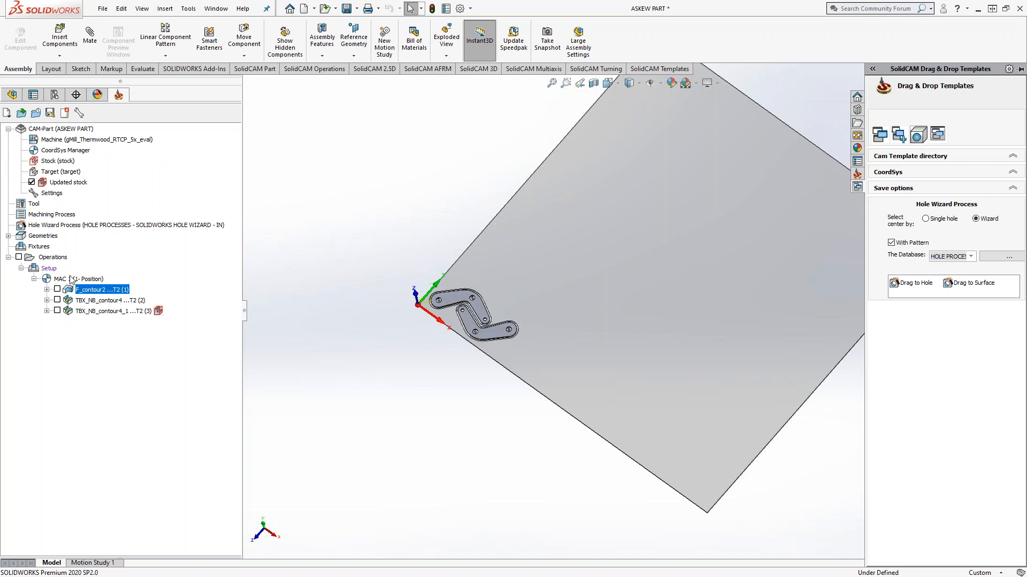
# Step: Open the F_contour2 simulation in SolidVerify and review the stock splitting options in General Settings without changing them
pyautogui.rightClick(86, 292)
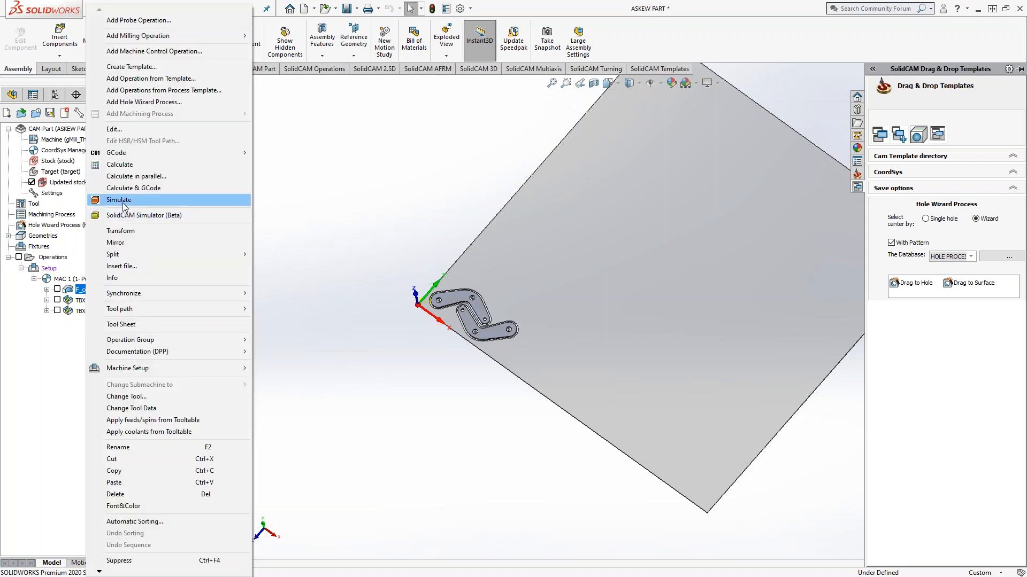
pyautogui.click(160, 199)
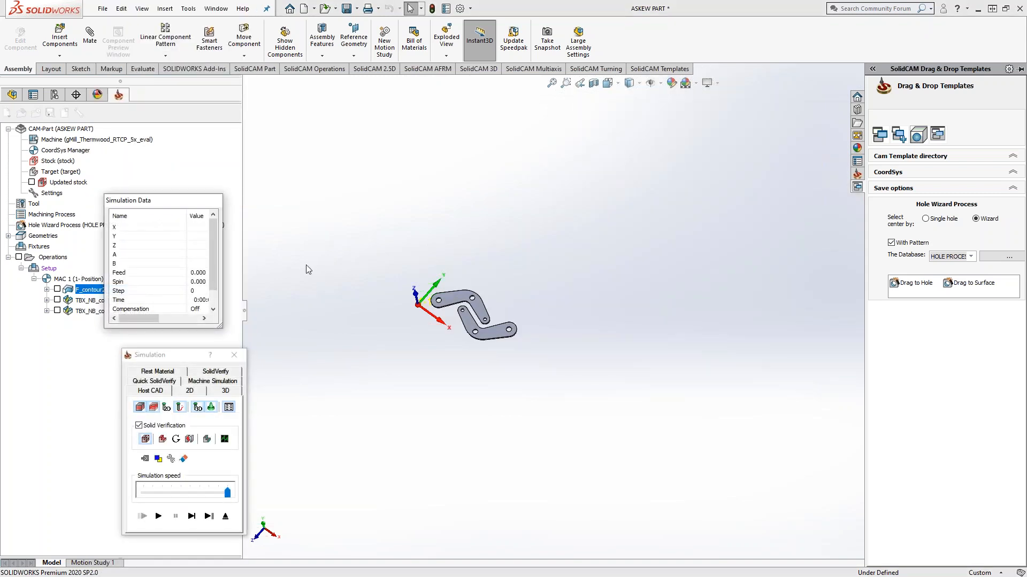
pyautogui.click(215, 371)
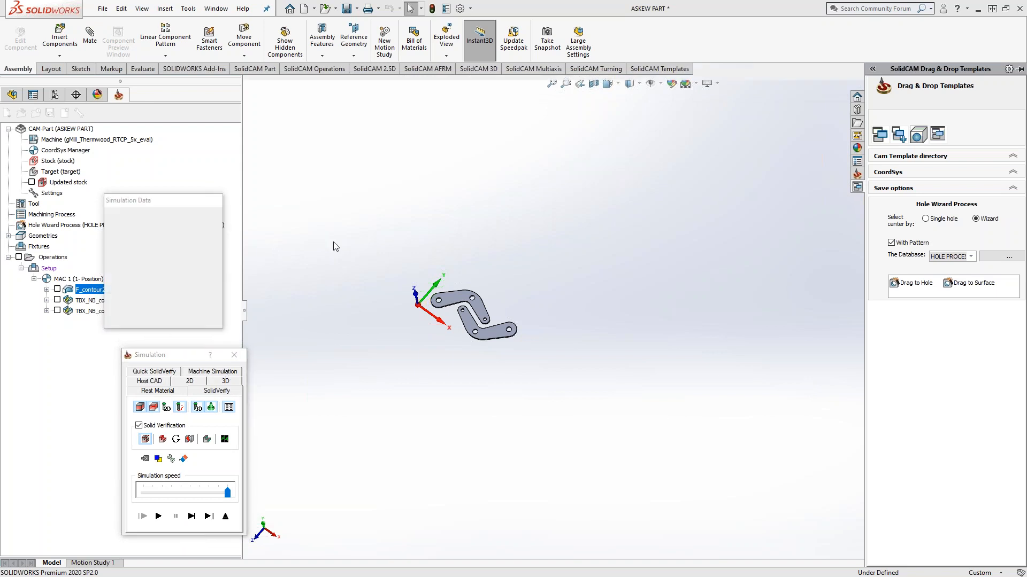
pyautogui.click(306, 83)
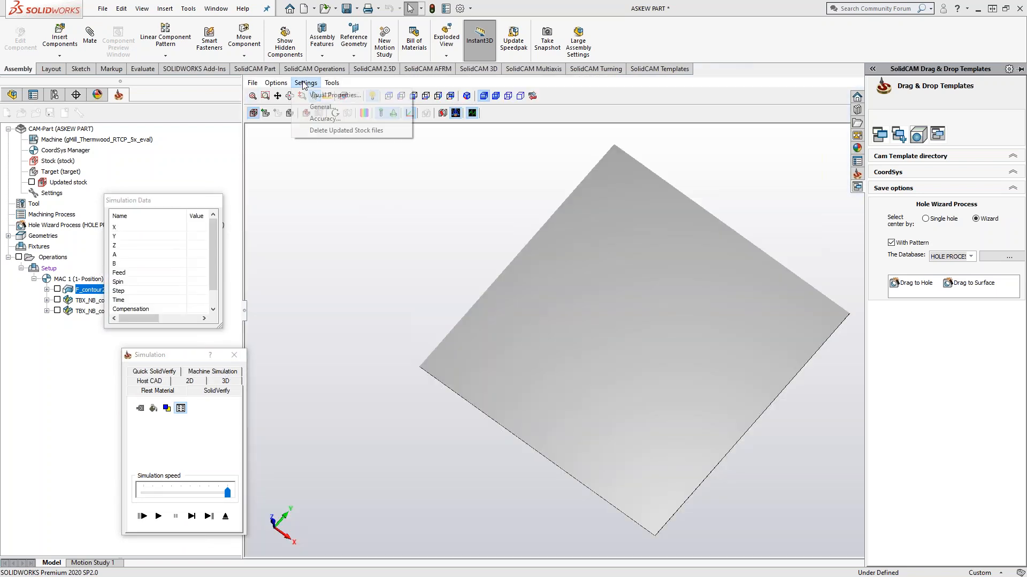
pyautogui.click(317, 107)
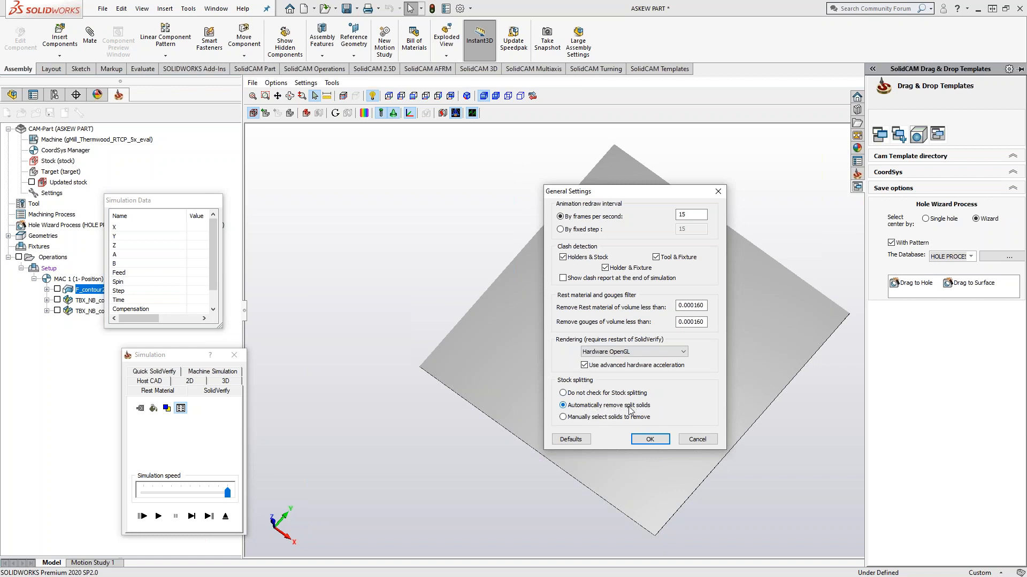
pyautogui.click(705, 439)
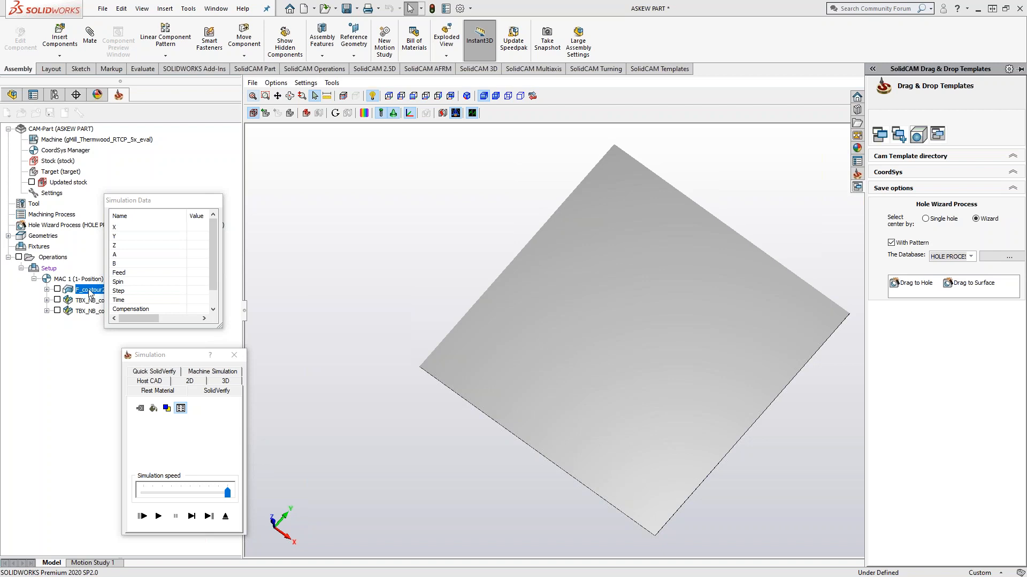
# Step: Play the F_contour2 simulation and inspect the cut holes near the coordinate system origin
pyautogui.click(158, 516)
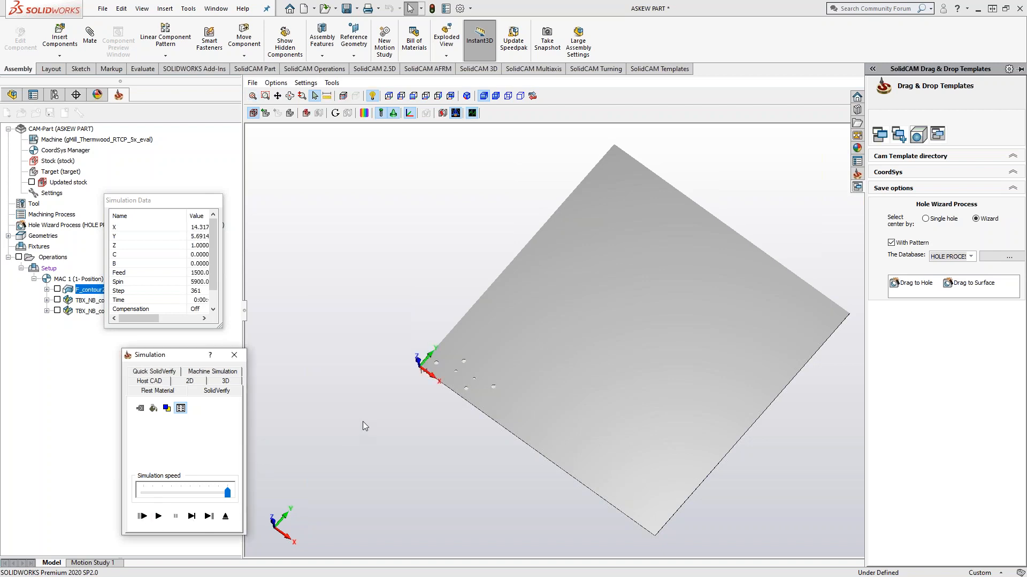
pyautogui.scroll(3, 464, 378)
pyautogui.scroll(3, 476, 374)
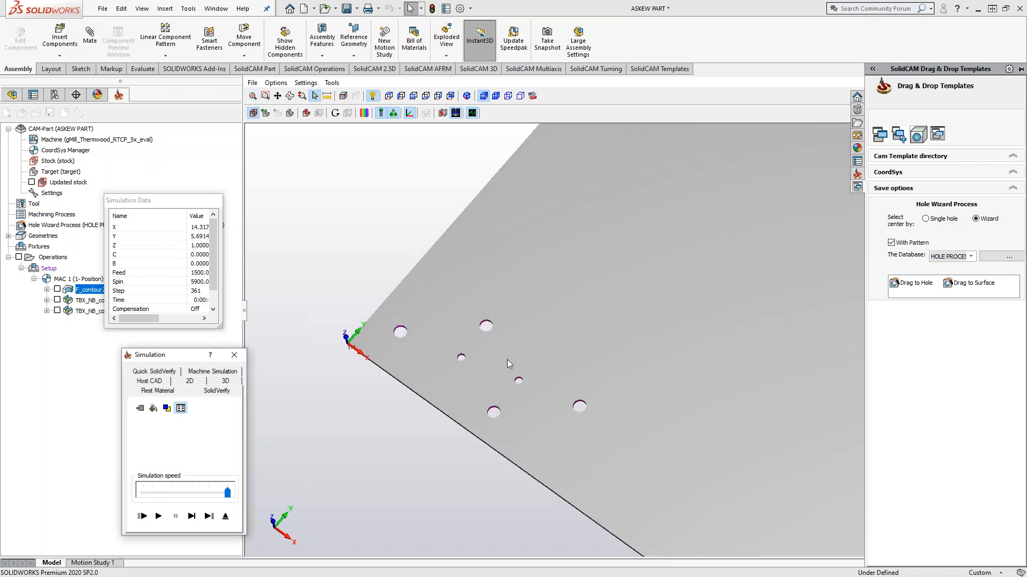
# Step: Replay the simulation for all operations in SolidVerify and inspect the stock that remains around the two parts
pyautogui.scroll(2, 489, 331)
pyautogui.scroll(-3, 489, 331)
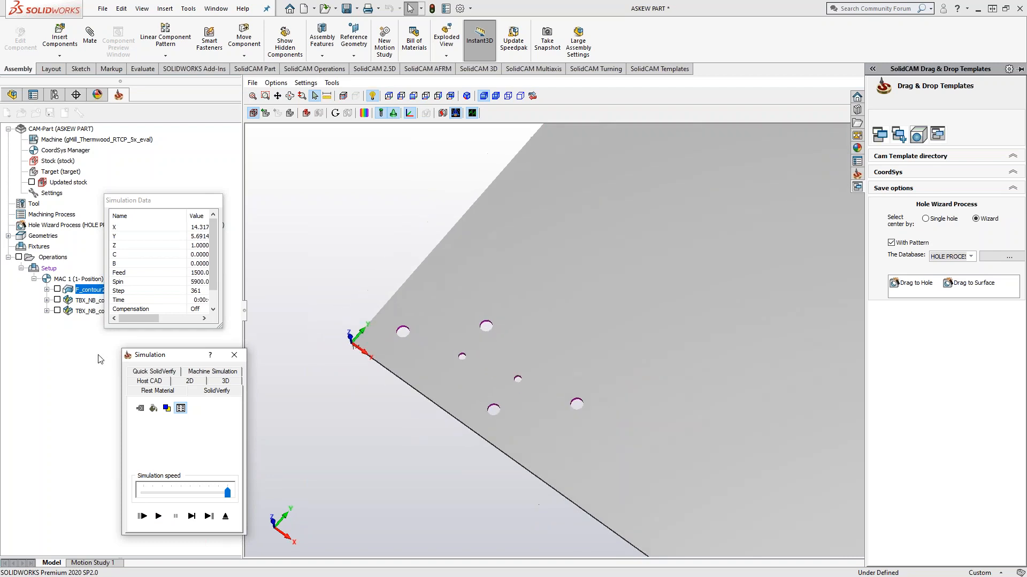
pyautogui.click(52, 257)
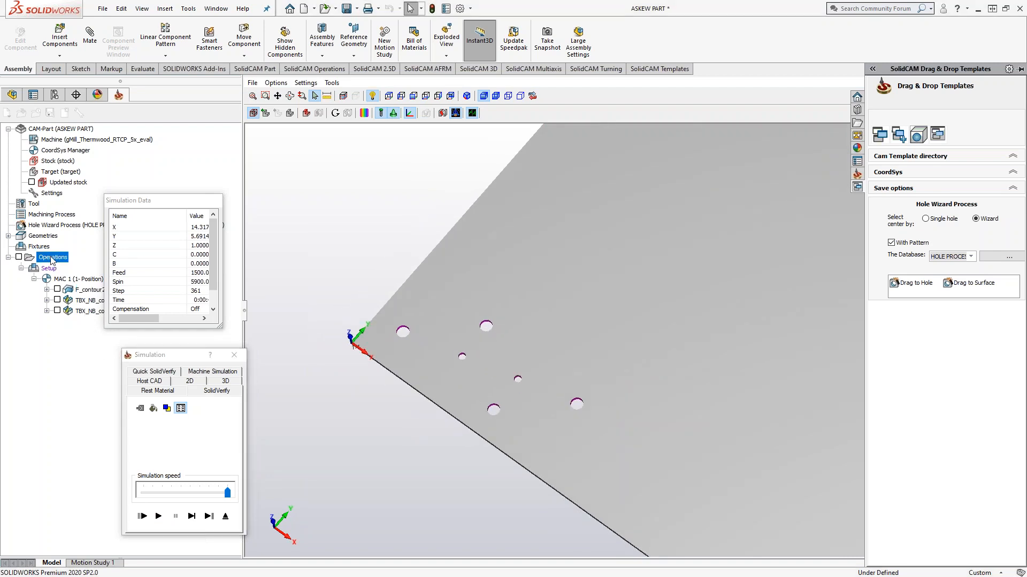
pyautogui.click(158, 516)
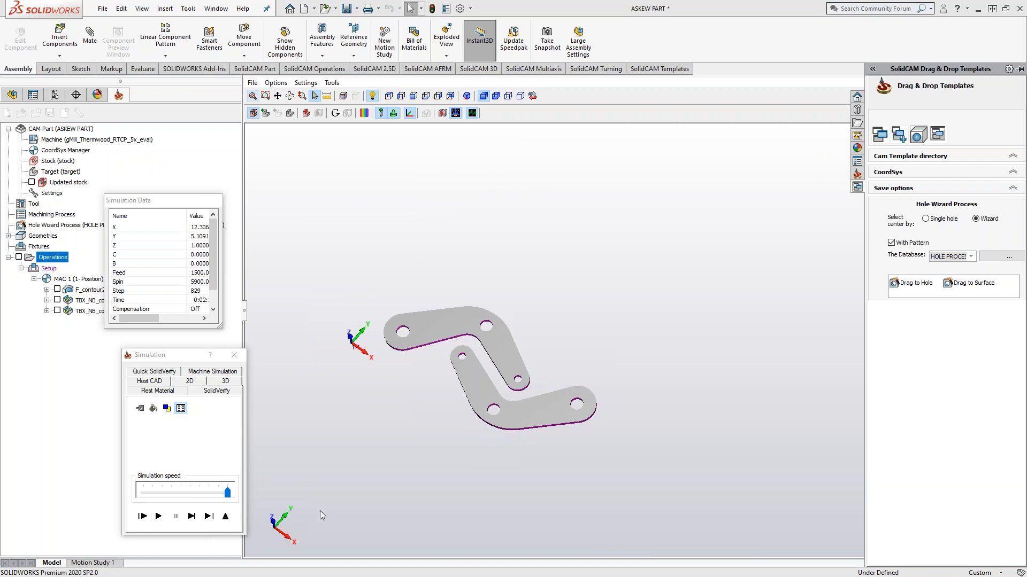
pyautogui.moveTo(505, 411)
pyautogui.mouseDown(button='middle')
pyautogui.moveTo(546, 342)
pyautogui.moveTo(513, 412)
pyautogui.moveTo(485, 348)
pyautogui.moveTo(497, 410)
pyautogui.moveTo(510, 396)
pyautogui.mouseUp(button='middle')
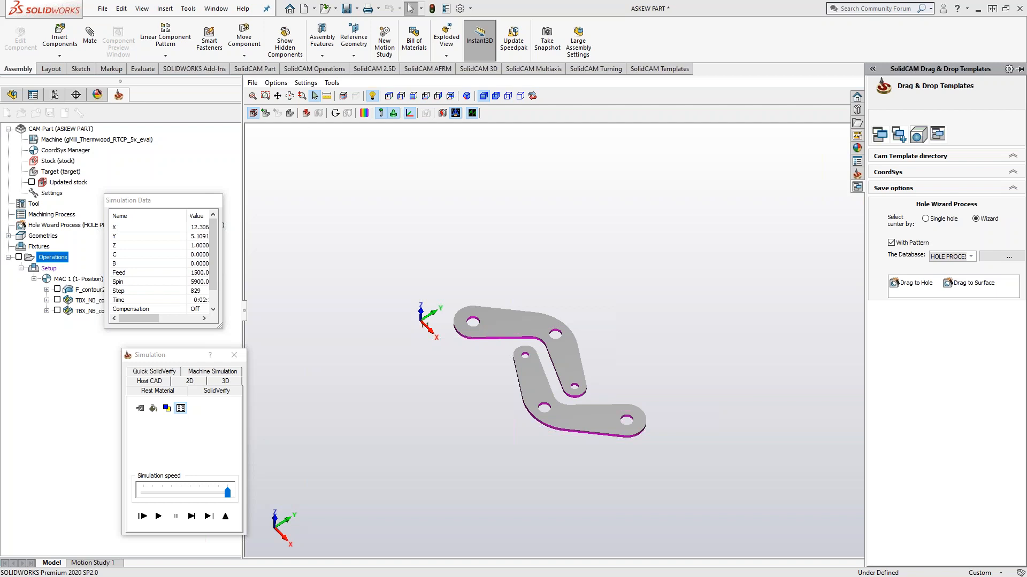
# Step: Replay only the first TBX_NB_contour4 operation, inspect the tabs on the cut outlines, exit the simulation and examine the sheet in the model
pyautogui.click(92, 300)
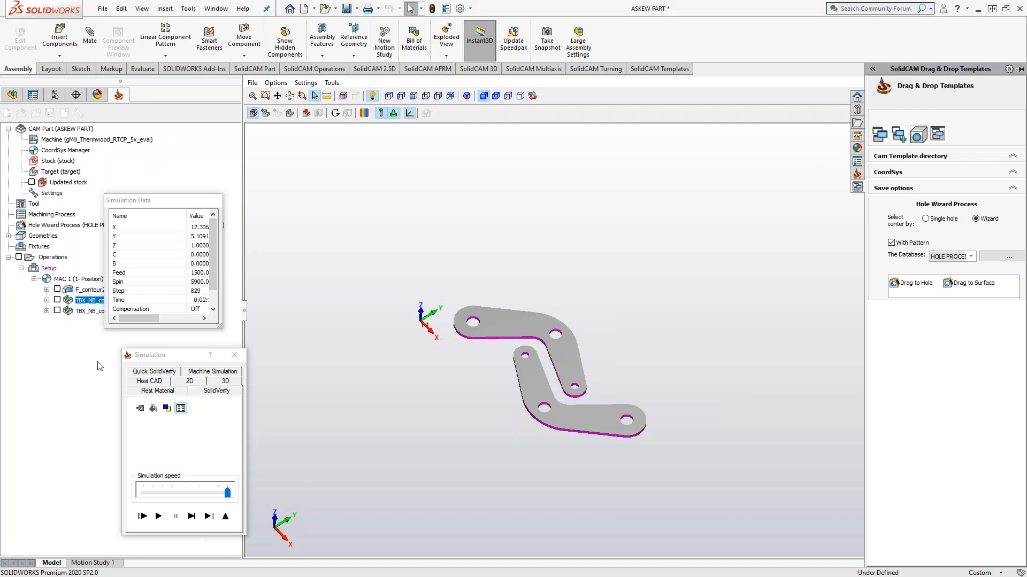
pyautogui.click(160, 516)
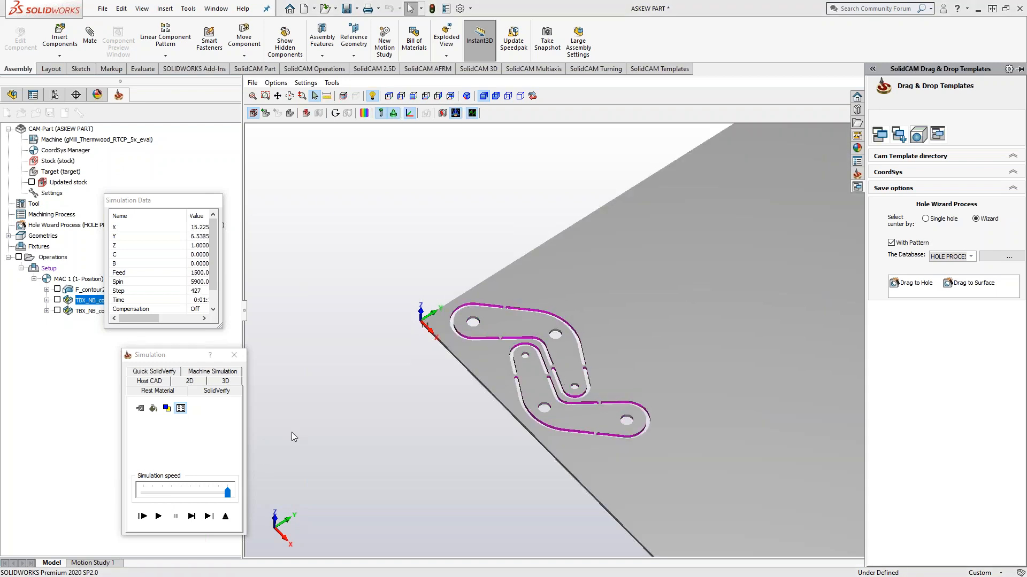
pyautogui.moveTo(377, 439)
pyautogui.mouseDown(button='middle')
pyautogui.moveTo(363, 465)
pyautogui.moveTo(375, 444)
pyautogui.moveTo(376, 471)
pyautogui.moveTo(369, 428)
pyautogui.mouseUp(button='middle')
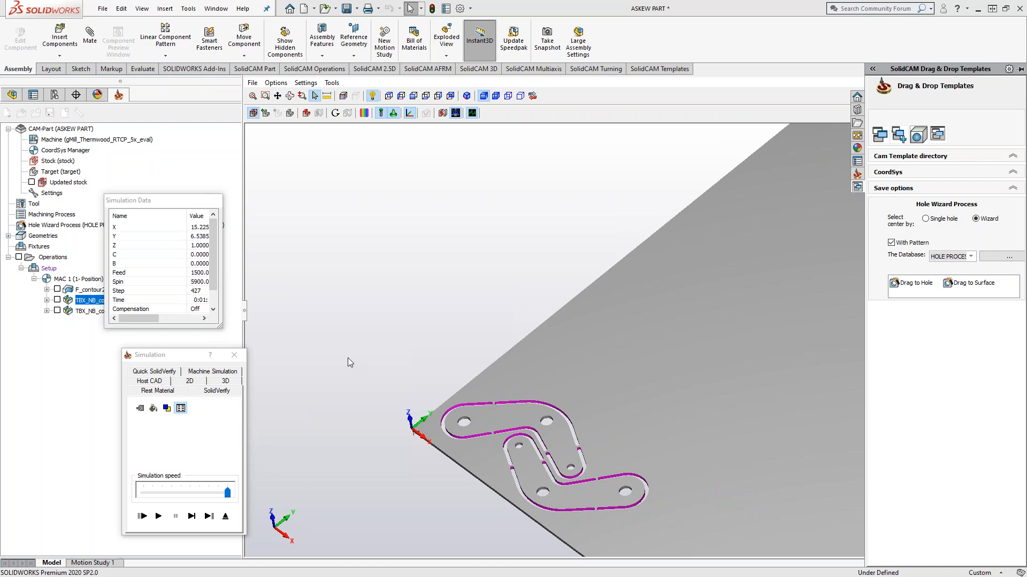
pyautogui.click(225, 516)
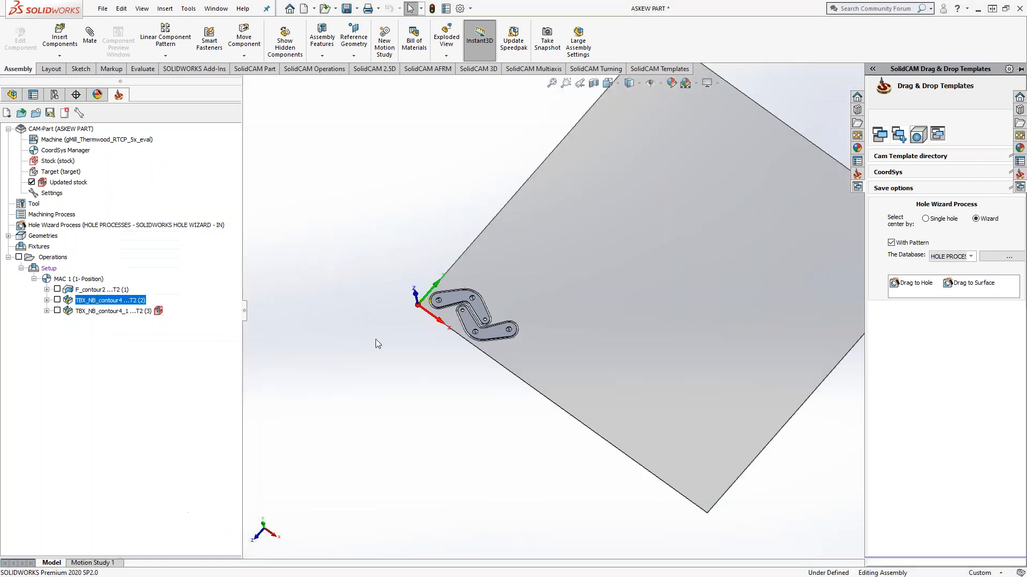
pyautogui.moveTo(573, 331); pyautogui.dragTo(576, 248, button='middle')
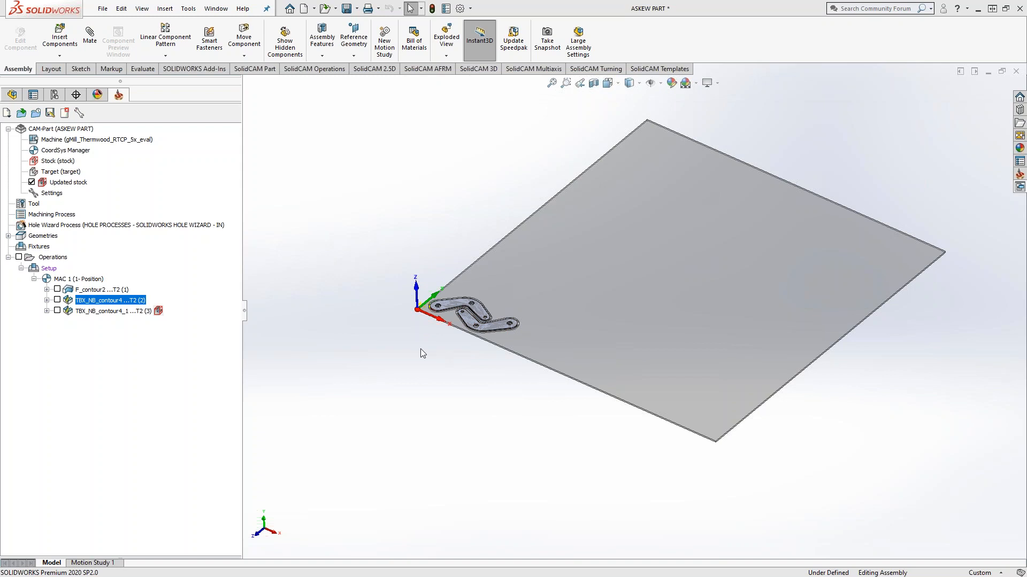
pyautogui.moveTo(428, 342); pyautogui.dragTo(425, 355, button='middle')
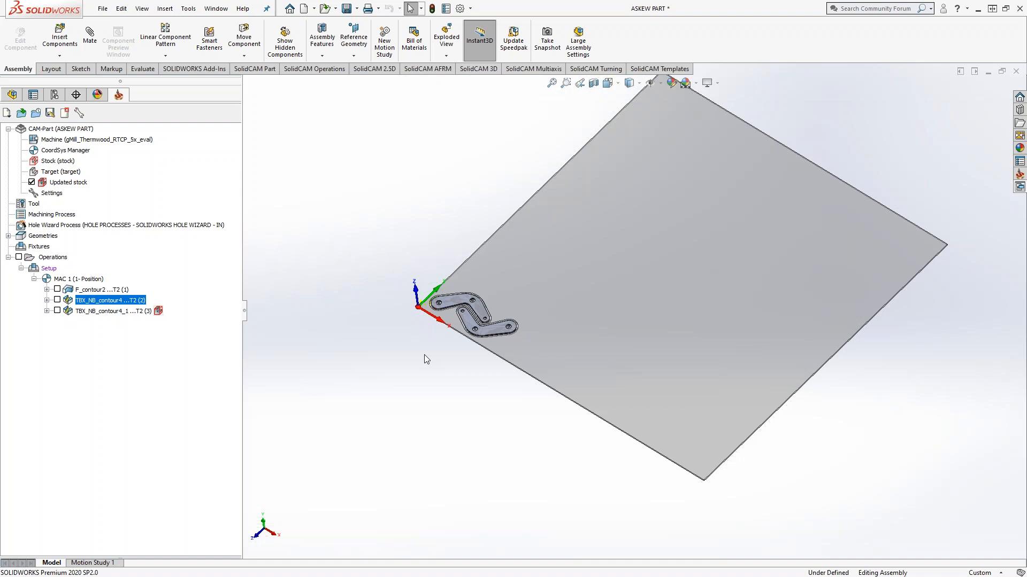
# Step: Review the picture, cutting length and total length of the 0.25 in end mill in the part tool table, and exit without changes
pyautogui.click(34, 204)
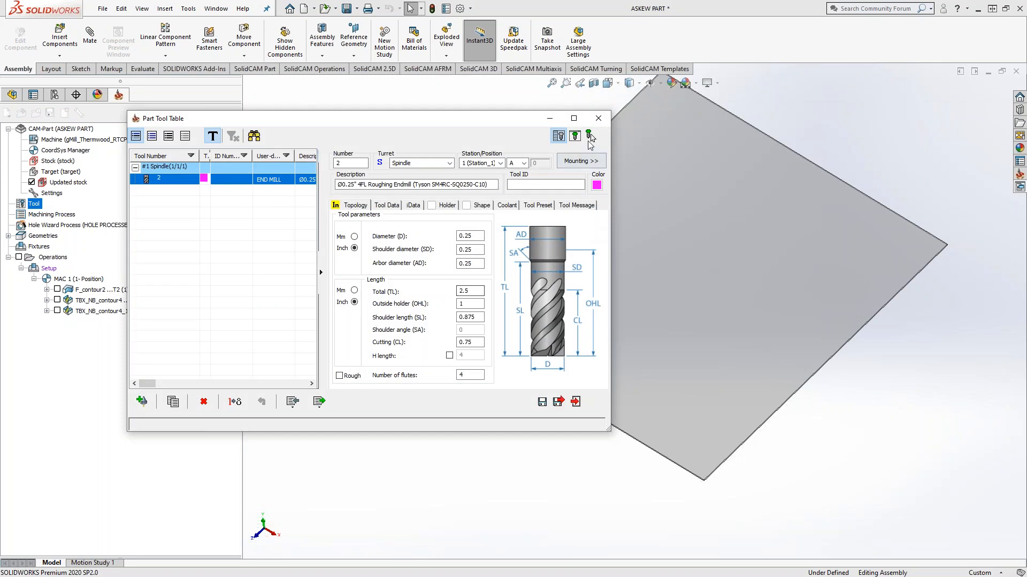
pyautogui.click(575, 135)
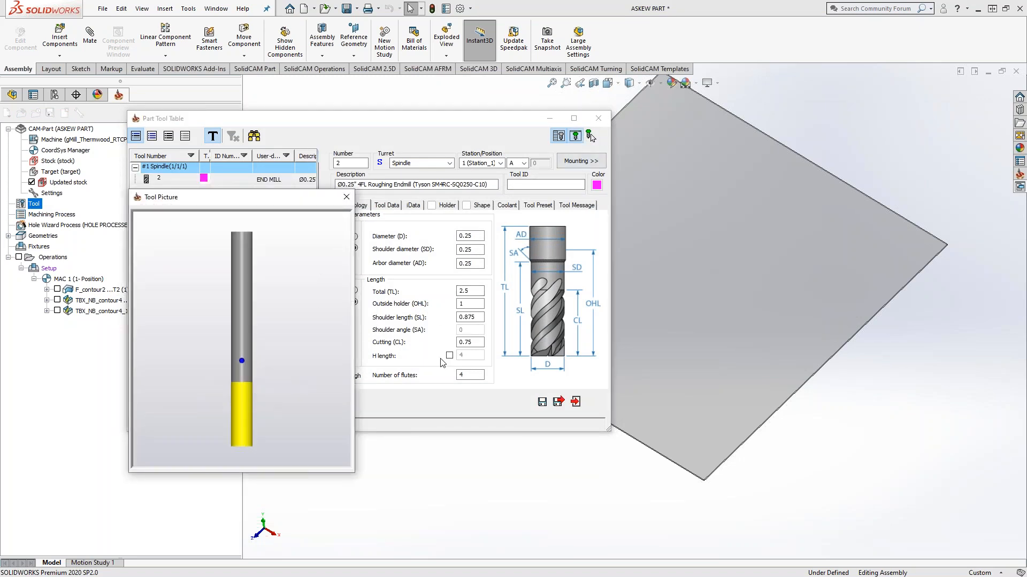
pyautogui.doubleClick(475, 344)
pyautogui.click(235, 447)
pyautogui.click(470, 342)
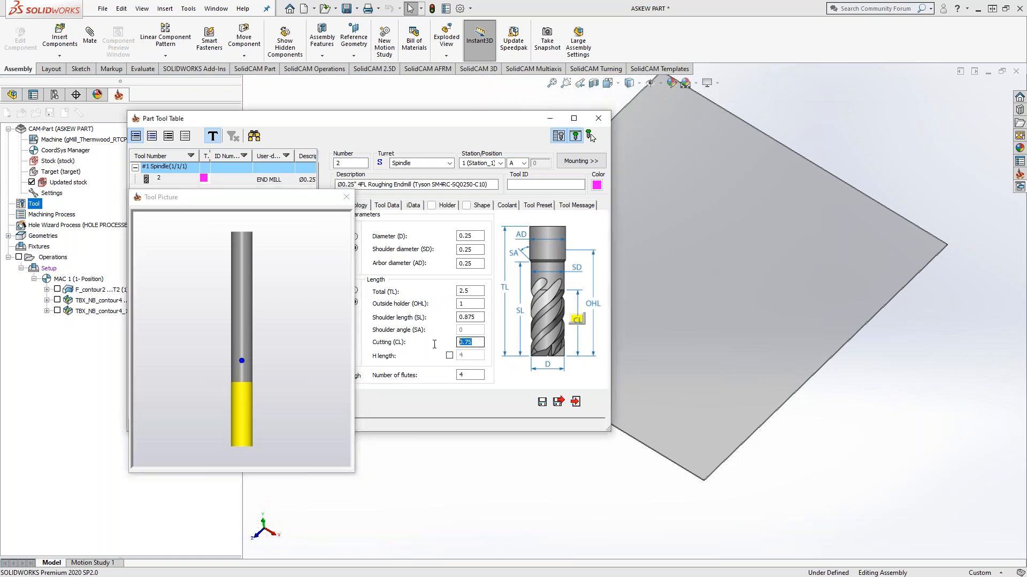
pyautogui.click(467, 291)
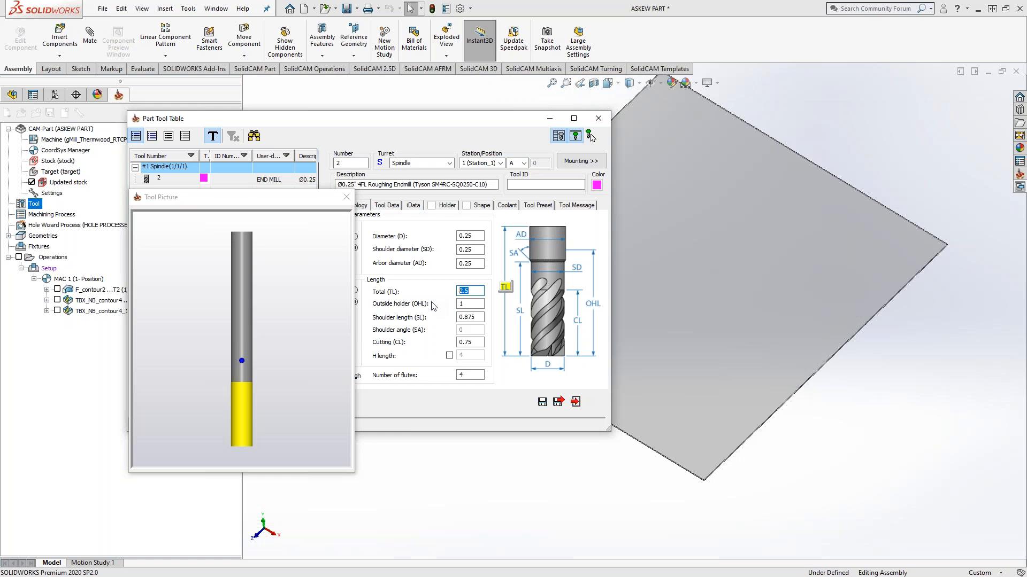
pyautogui.click(278, 404)
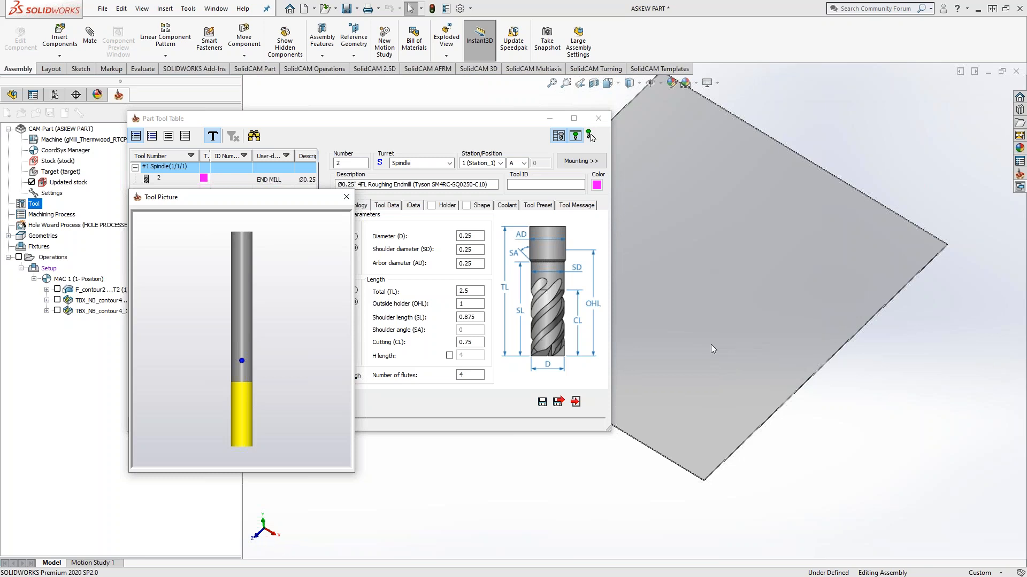
pyautogui.moveTo(733, 359); pyautogui.dragTo(734, 300, button='middle')
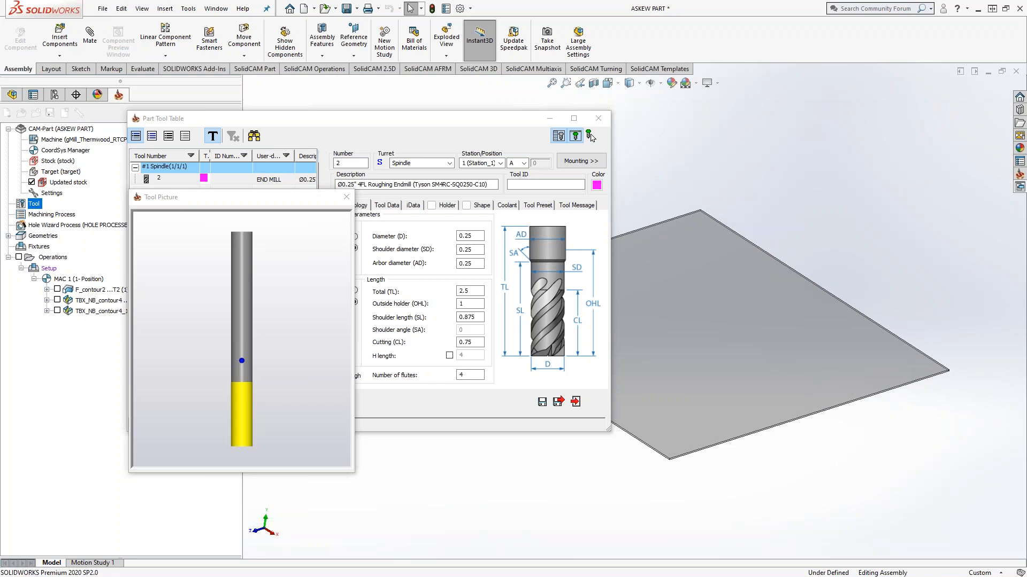
pyautogui.click(344, 200)
pyautogui.click(575, 401)
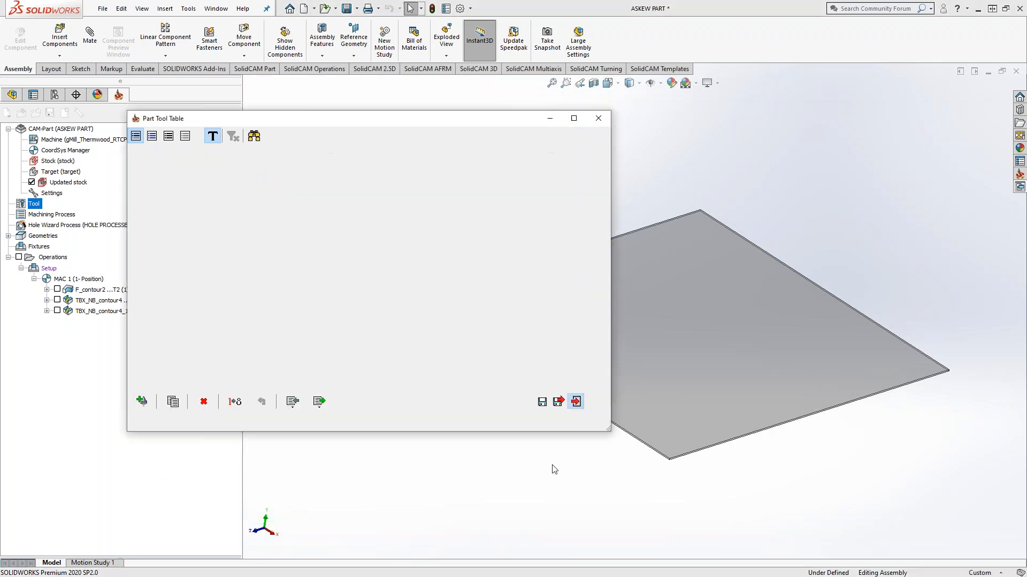
# Step: View the sheet straight from above and compare the model with the updated stock hidden and shown again
pyautogui.moveTo(442, 242); pyautogui.dragTo(399, 259, button='middle')
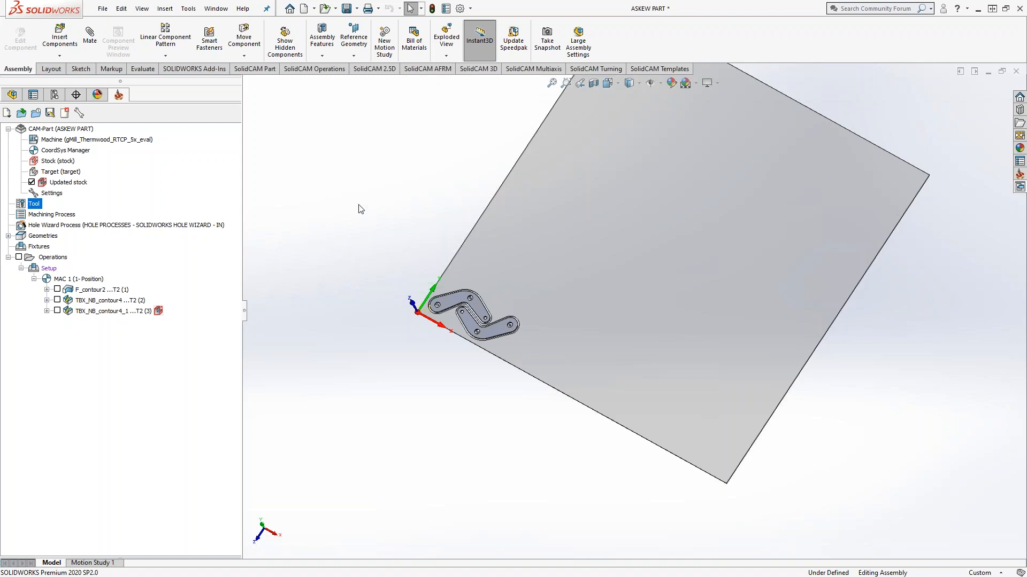
pyautogui.rightClick(631, 298)
pyautogui.click(388, 178)
pyautogui.press('space')
pyautogui.click(500, 247)
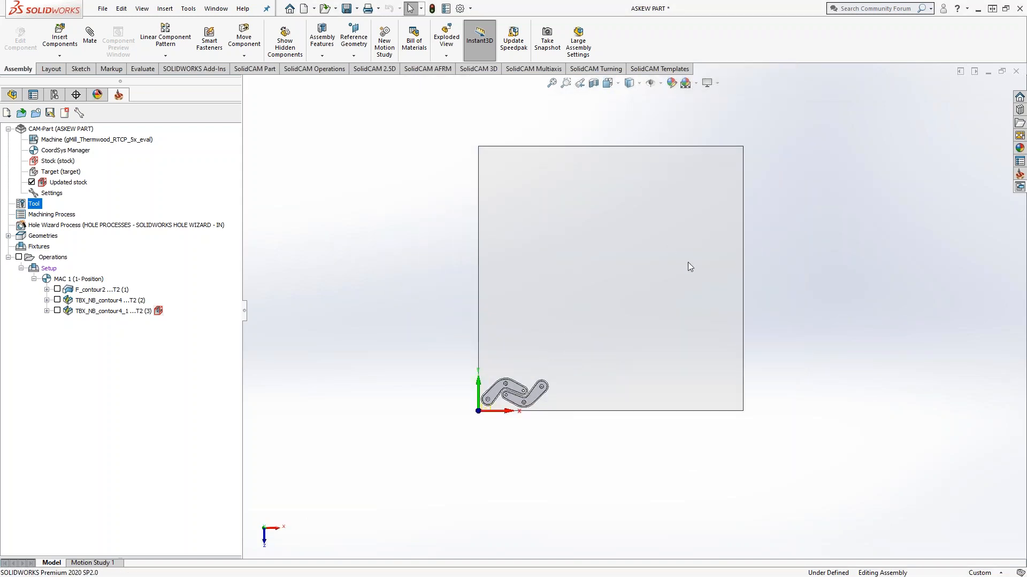
pyautogui.click(31, 182)
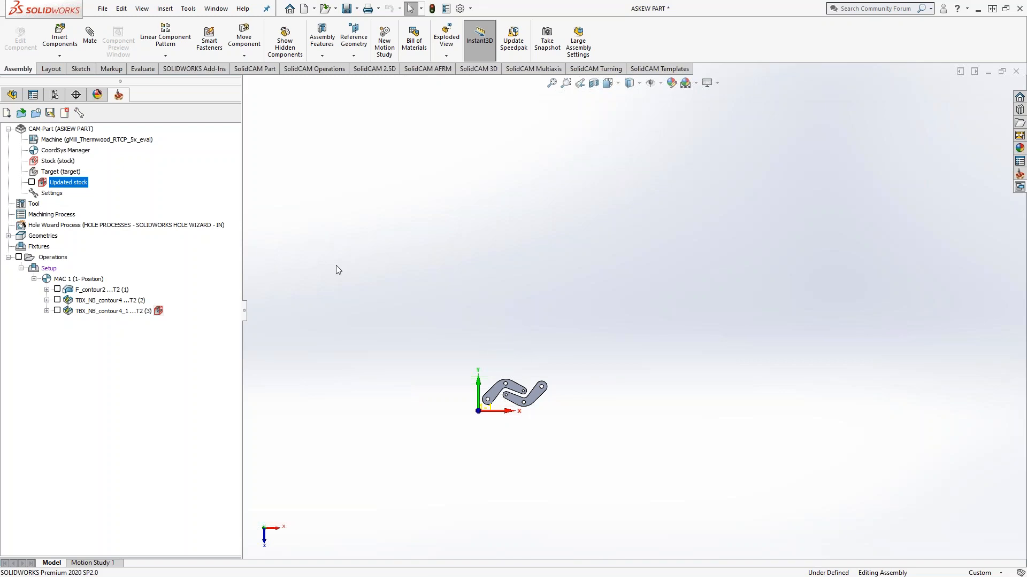
pyautogui.click(32, 183)
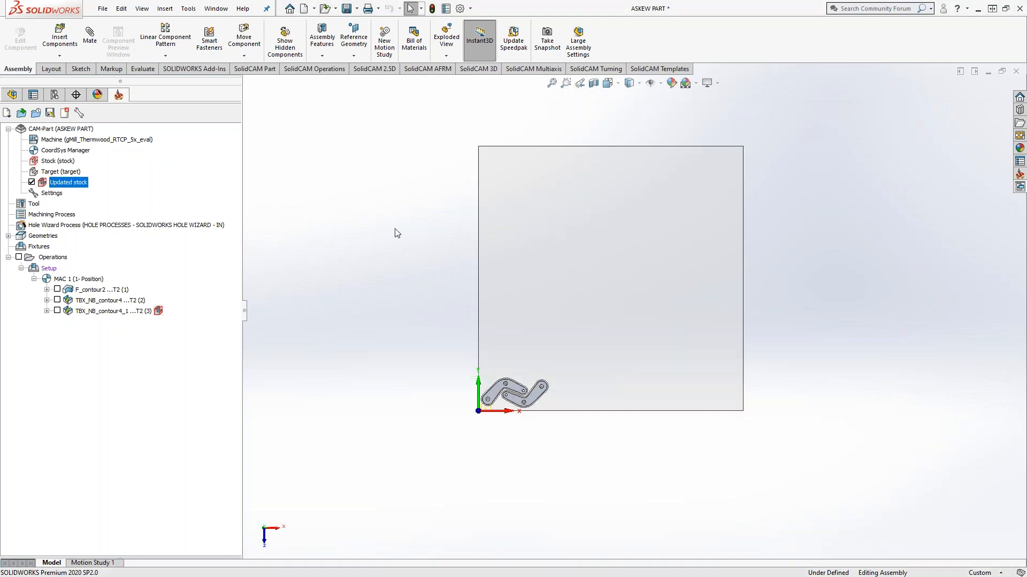